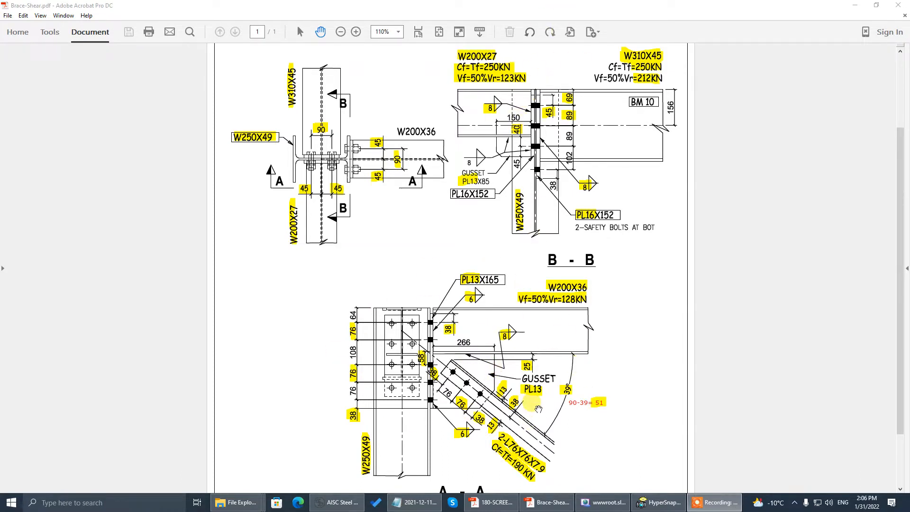
Step: Switch to the connection design web page, choose Brace Connection as the connection type and place the braces at Bottom Only
scroll(664, 264, down, 3)
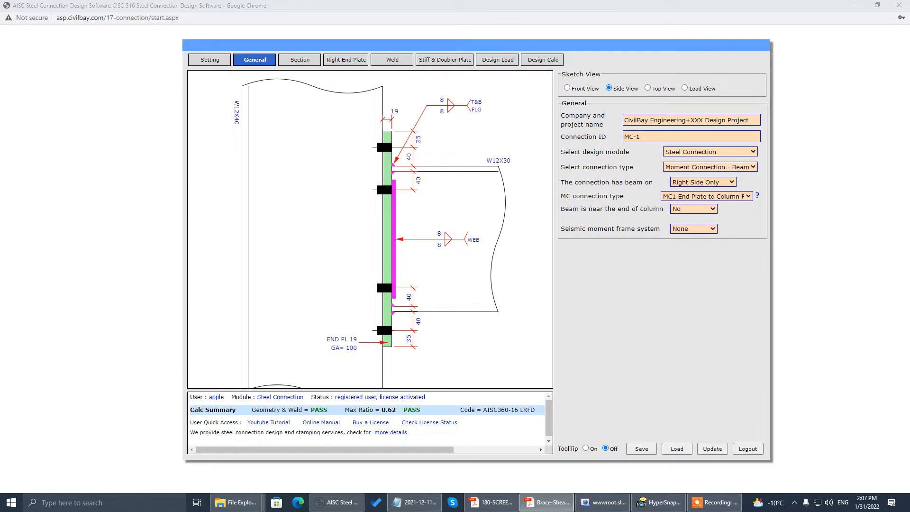
click(718, 168)
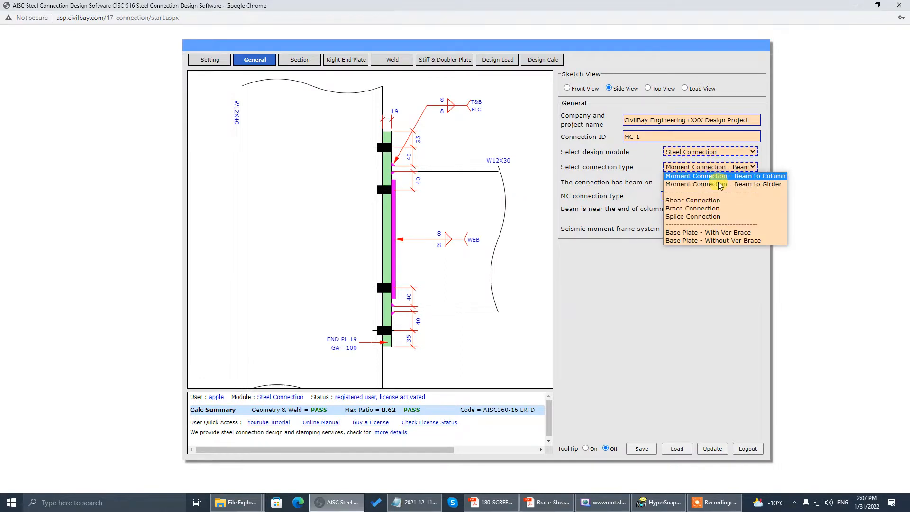
click(718, 208)
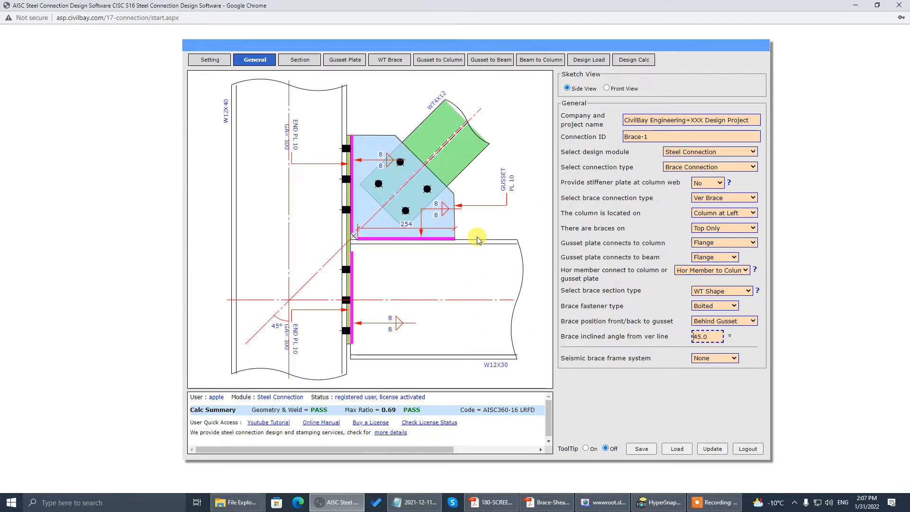
click(725, 229)
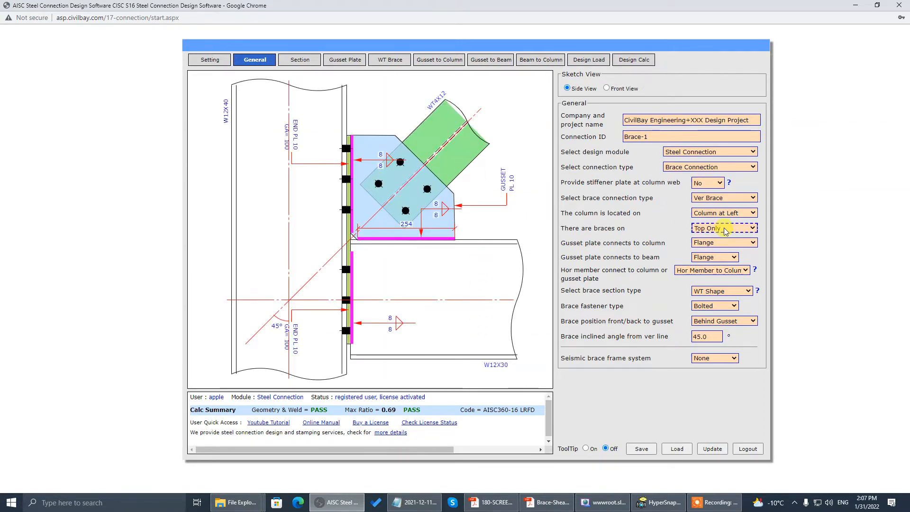
click(725, 229)
click(727, 243)
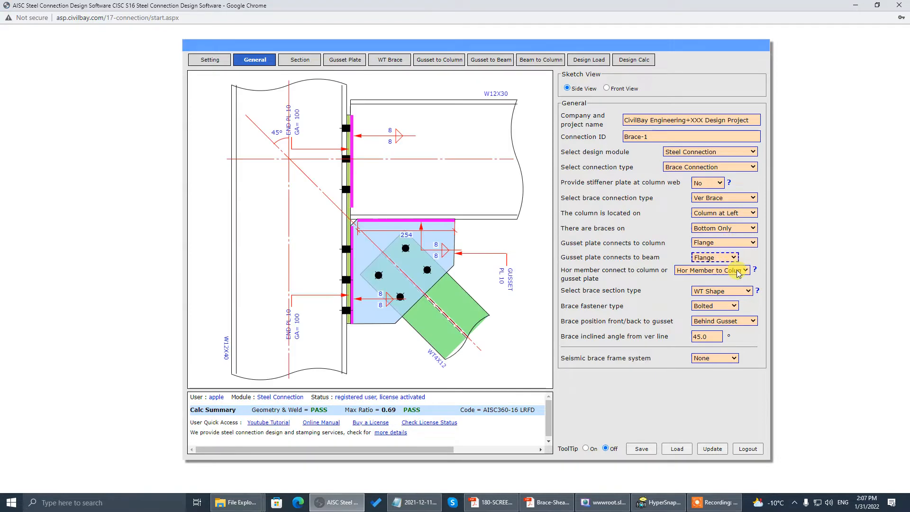
Step: Set the brace section type to 2L1 Double Angle Ver and its inclined angle from the vertical line to 51.0°
click(738, 291)
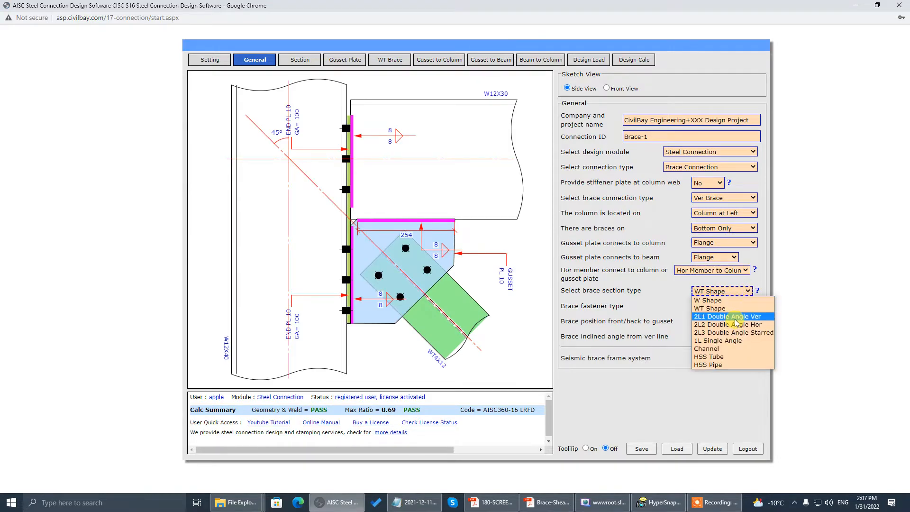
click(736, 318)
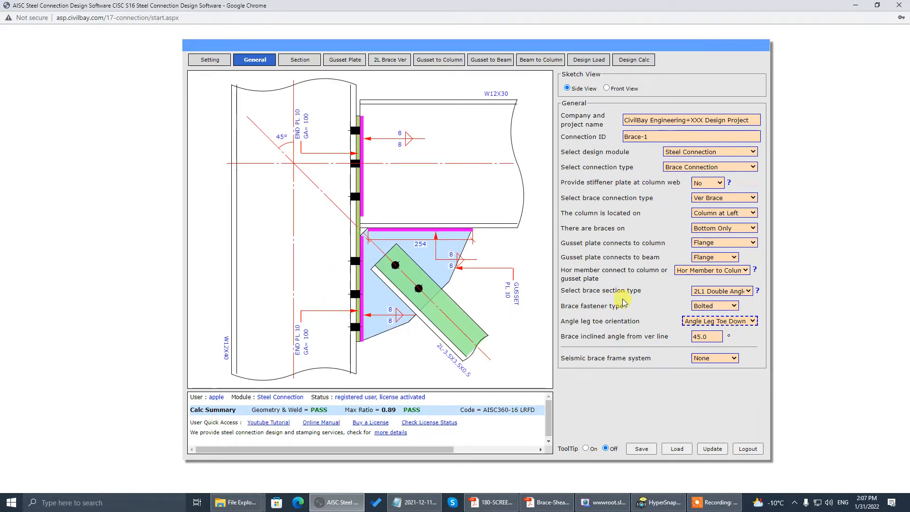
click(714, 336)
double_click(714, 337)
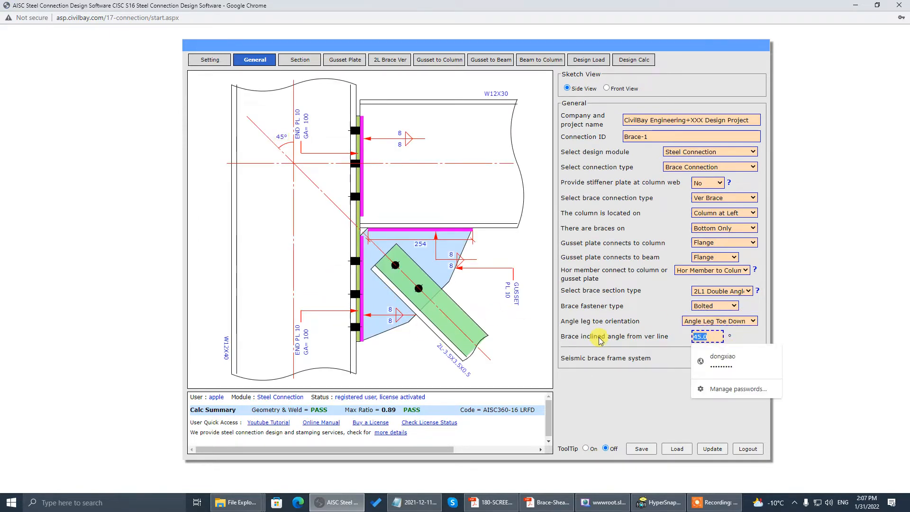
text(5)
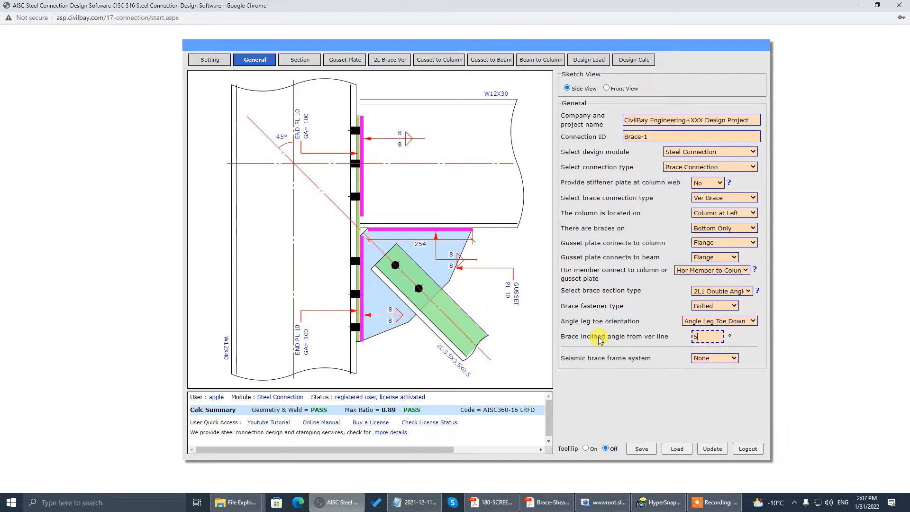
text(1.0)
click(615, 361)
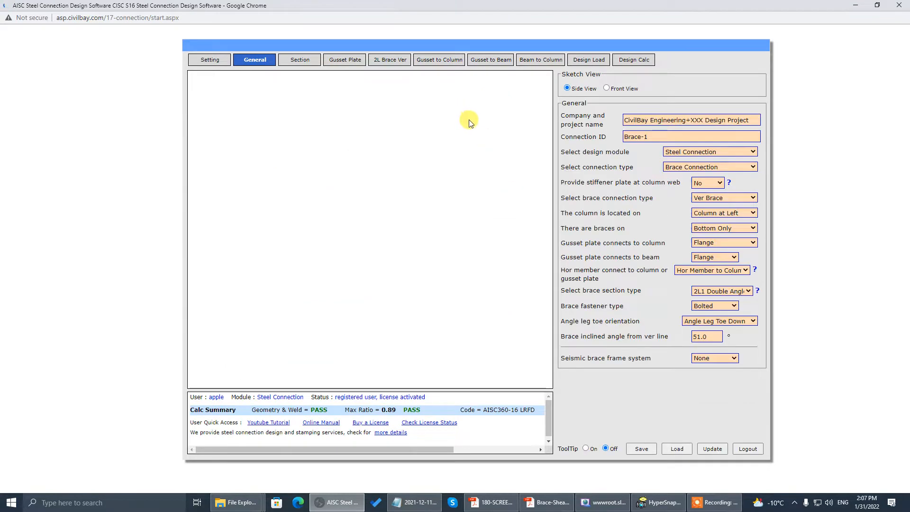
Step: Set the column section to W250x49 from the Canadian CISC Steel Handbook Shape library
click(304, 63)
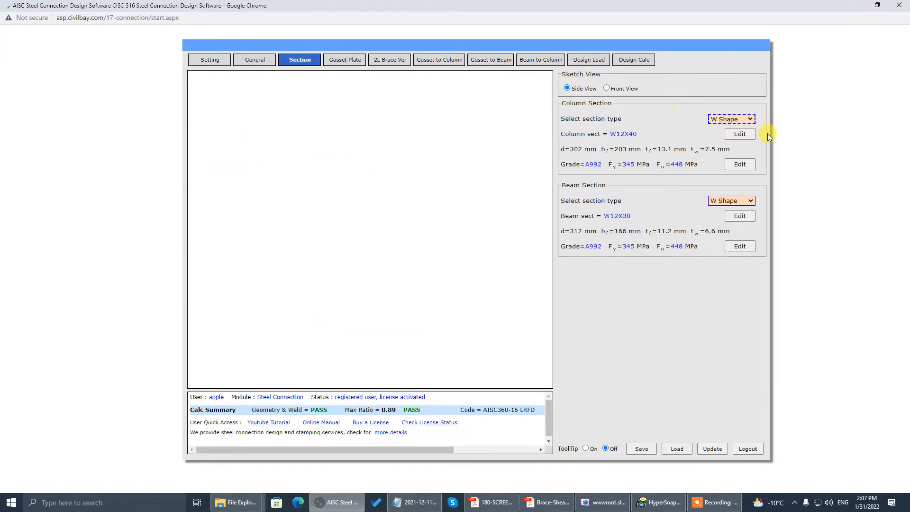
click(740, 134)
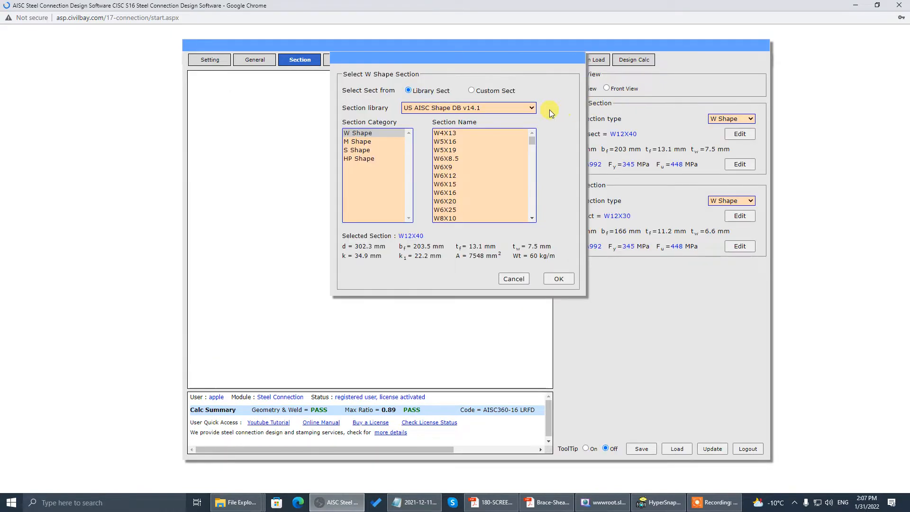
click(531, 108)
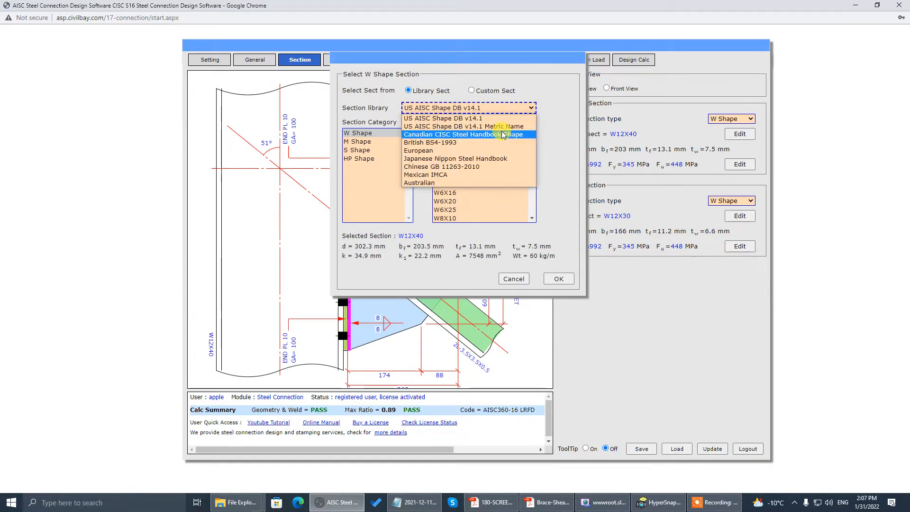
click(503, 133)
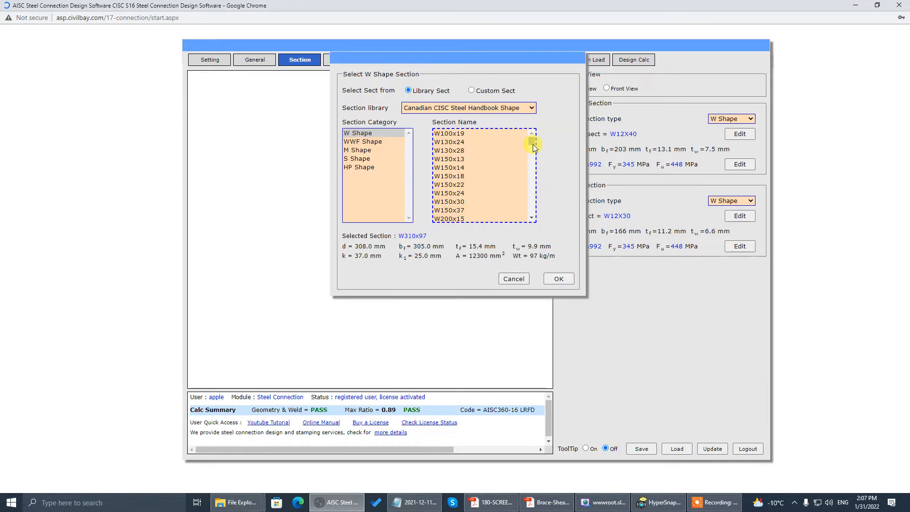
drag(531, 141, 534, 150)
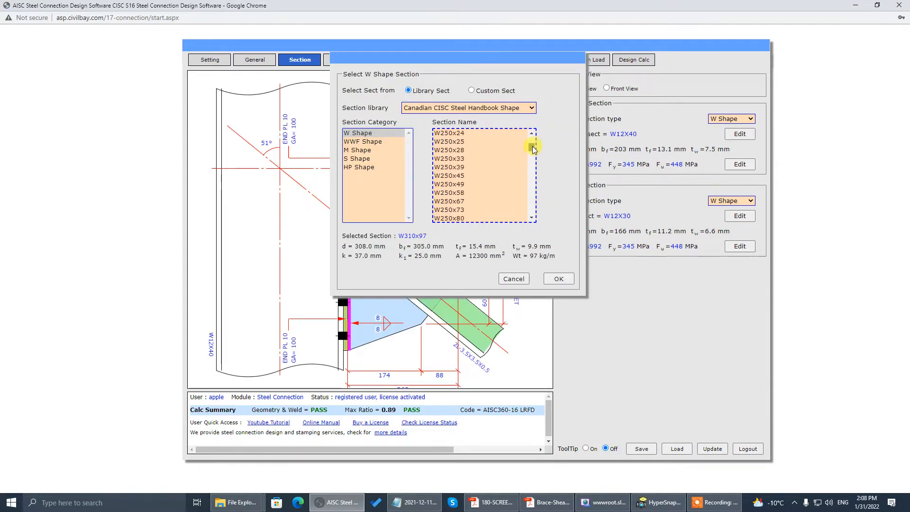
double_click(459, 185)
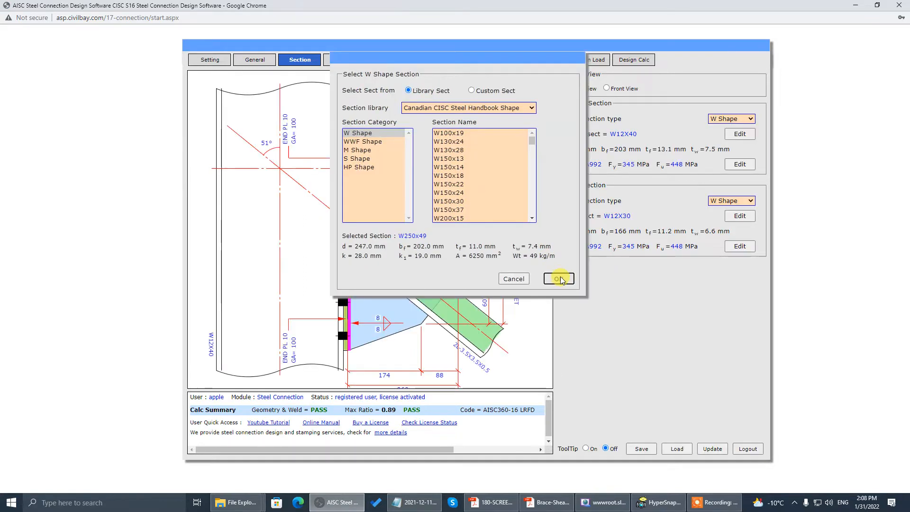
click(560, 279)
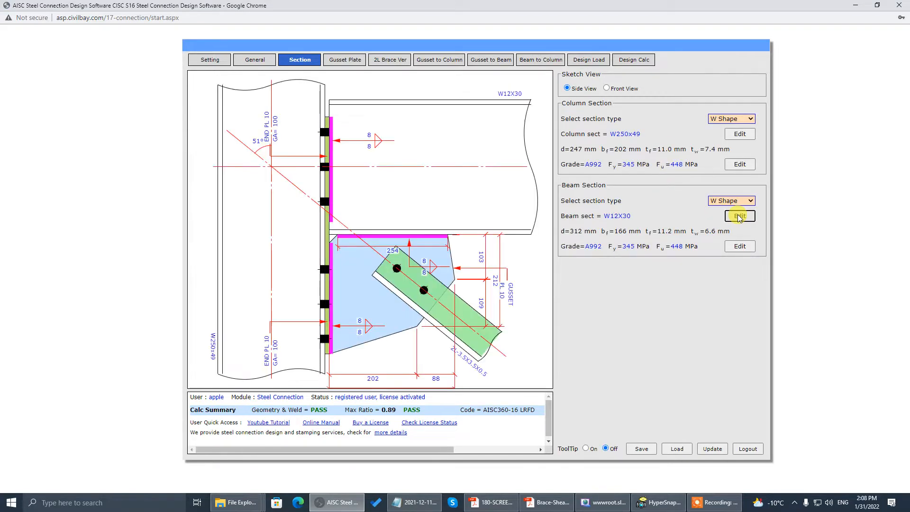
Step: Set the beam section to W200x36 from the Canadian CISC Steel Handbook Shape library
click(739, 216)
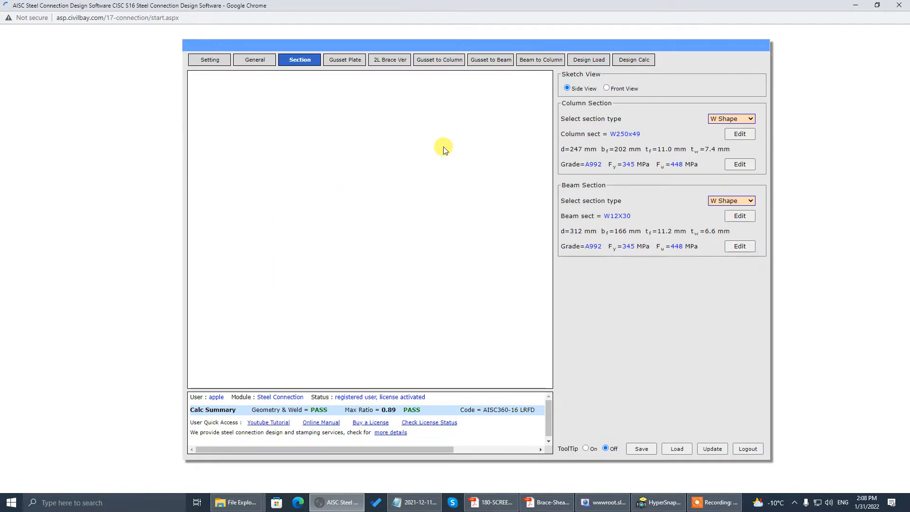
click(475, 108)
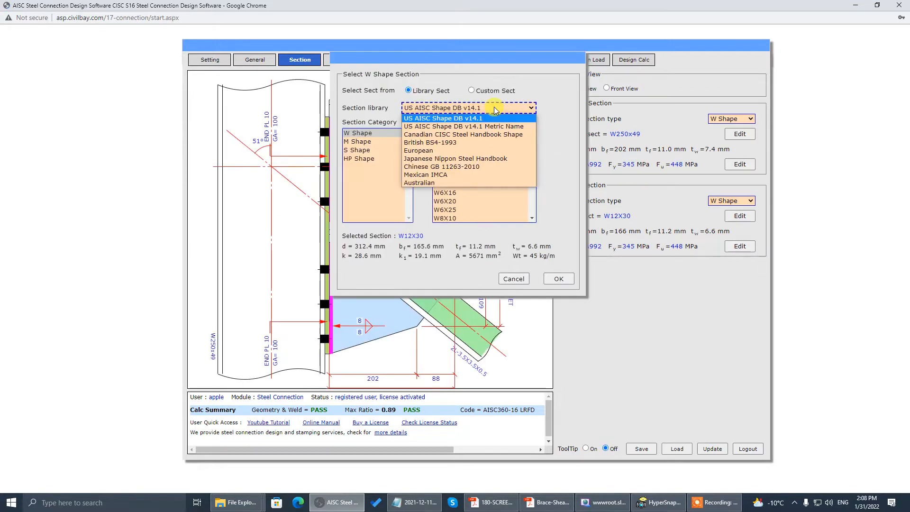
click(488, 134)
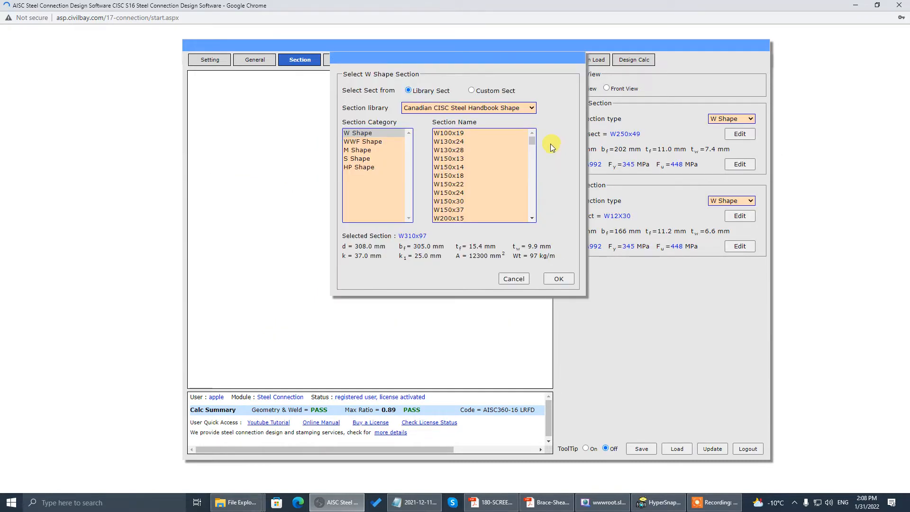
drag(532, 141, 533, 147)
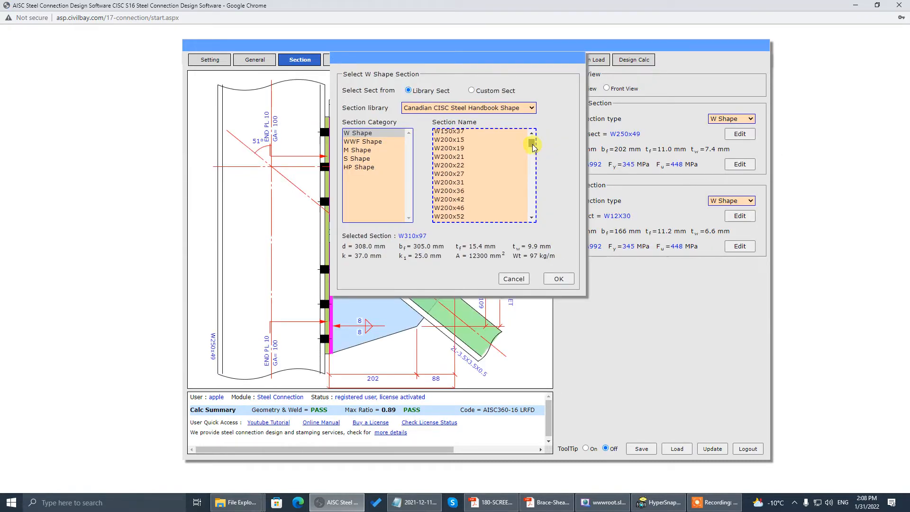
double_click(457, 198)
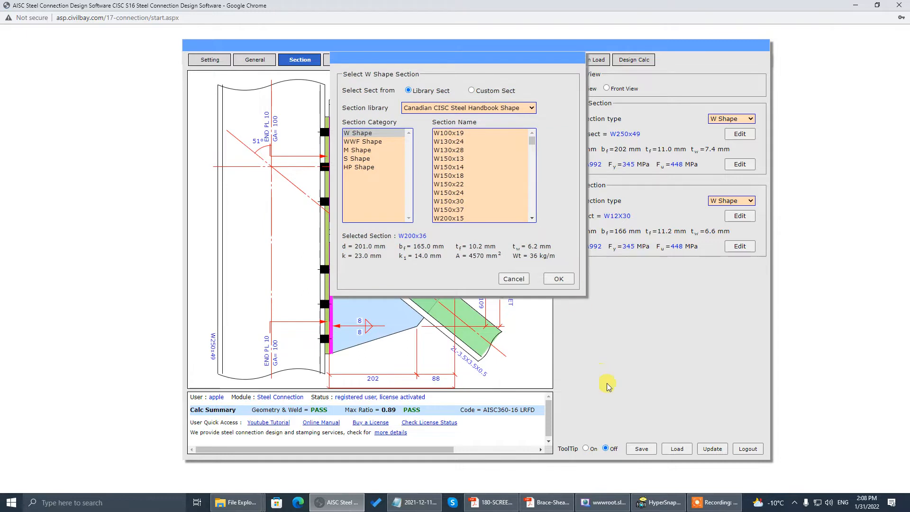
click(563, 283)
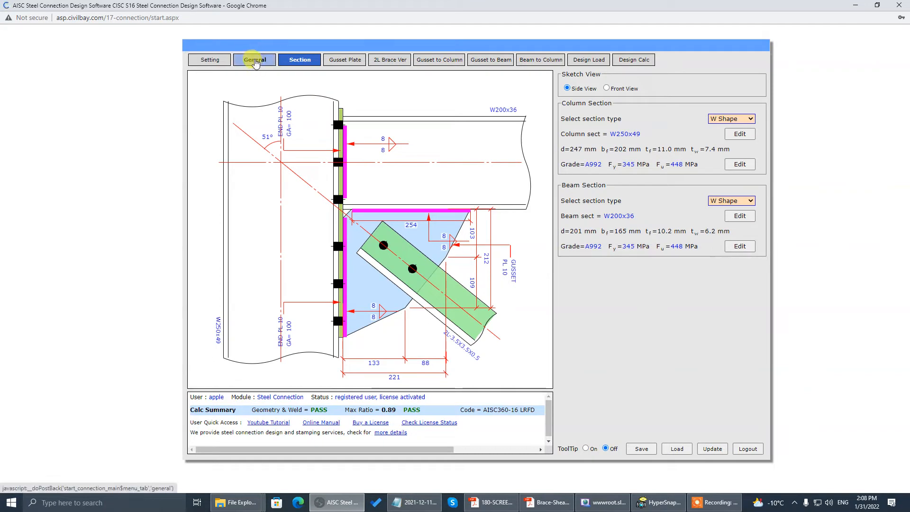
Step: Change the double angle brace's leg toe orientation to Angle Leg Toe Up in the general settings
click(255, 60)
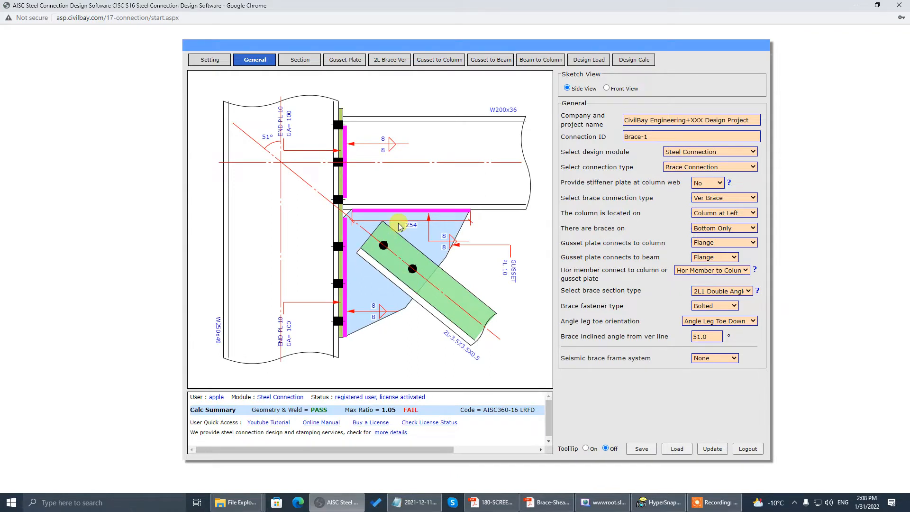
click(718, 321)
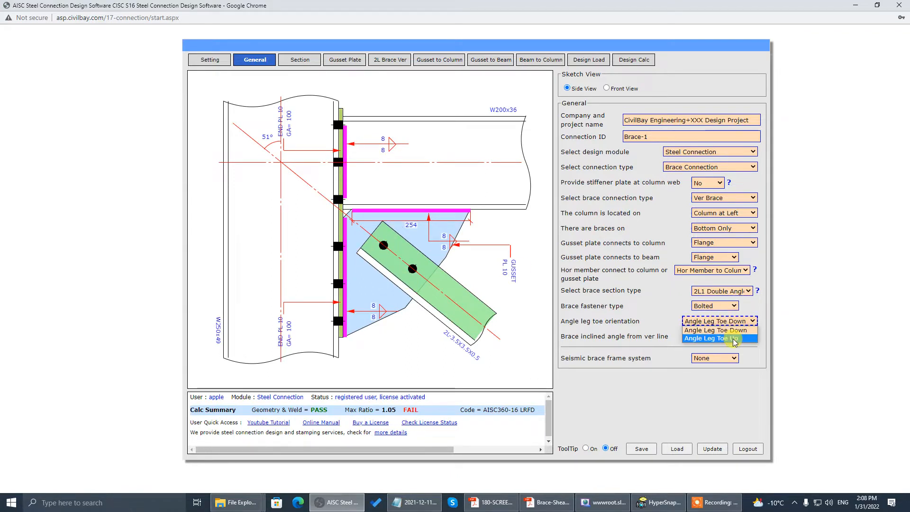
click(734, 340)
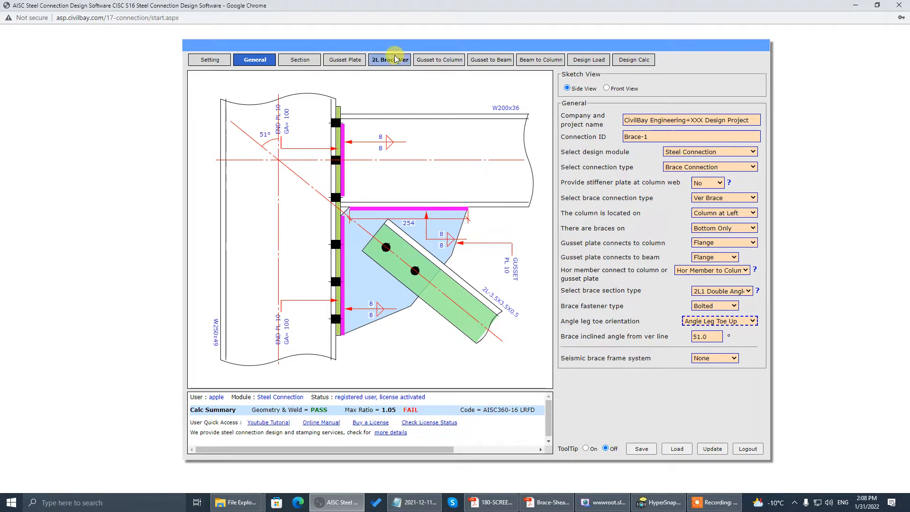
Step: Set the double angle vertical brace section to L76x76x7.9 from the Canadian CISC Steel Handbook Shape library
click(577, 89)
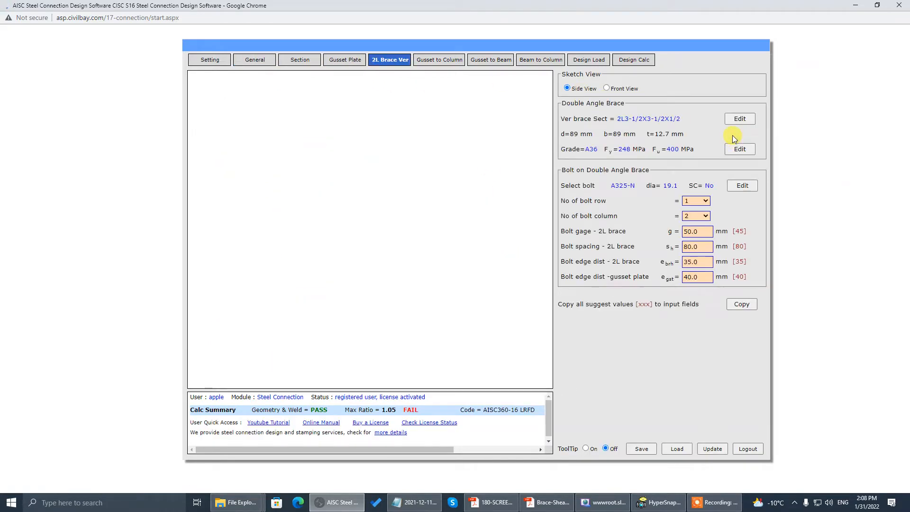
click(751, 121)
click(498, 108)
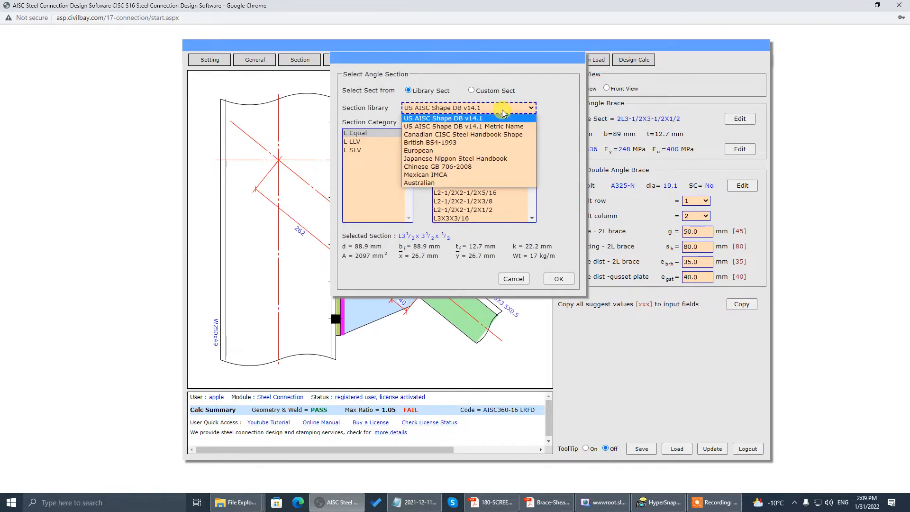
click(491, 134)
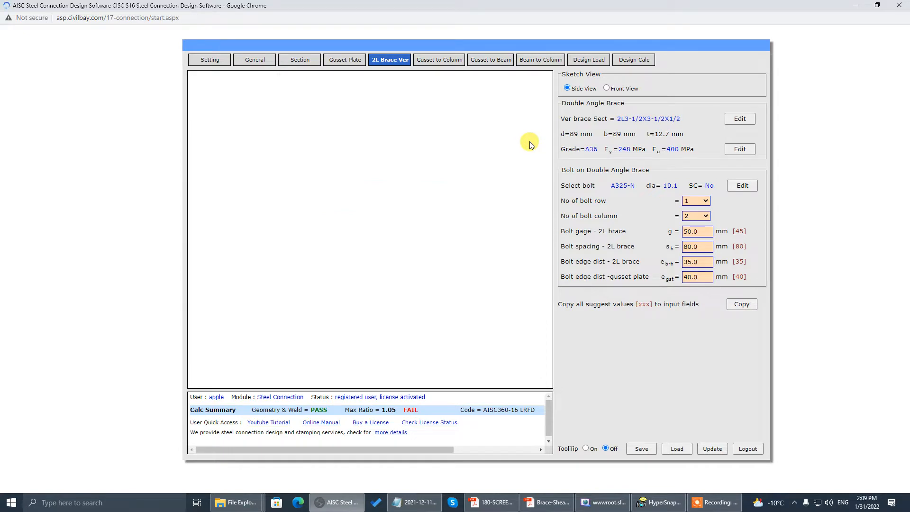
drag(535, 144, 537, 175)
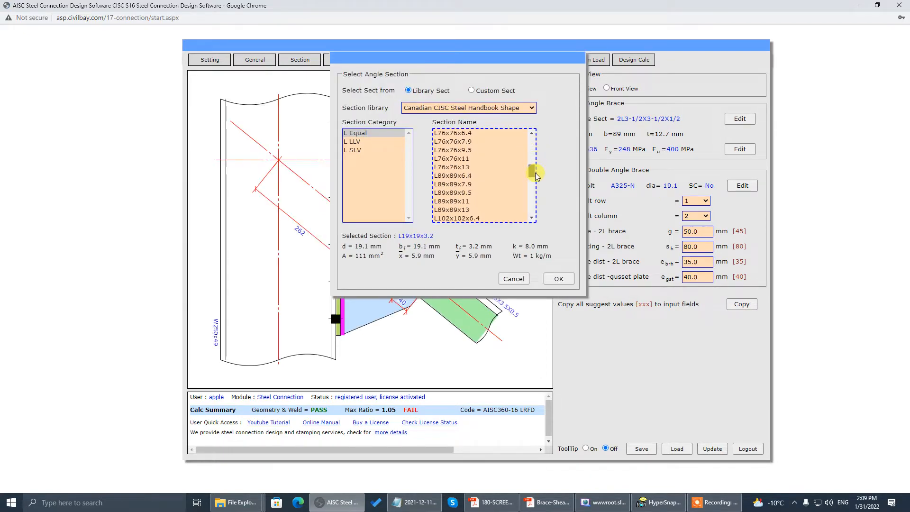
click(493, 141)
click(560, 279)
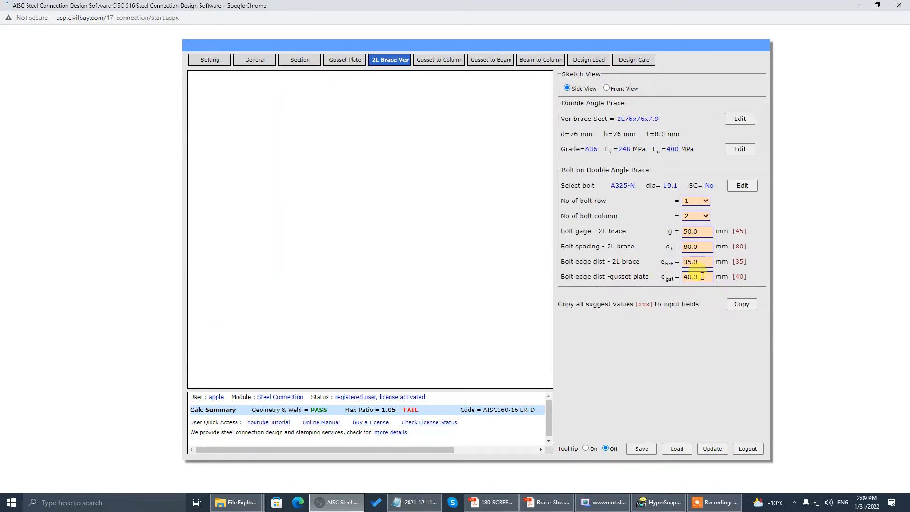
Step: Try to copy the suggested bolt values to the brace inputs, and check the brace bolt layout in Brace-Shear.pdf in Adobe Acrobat
click(747, 304)
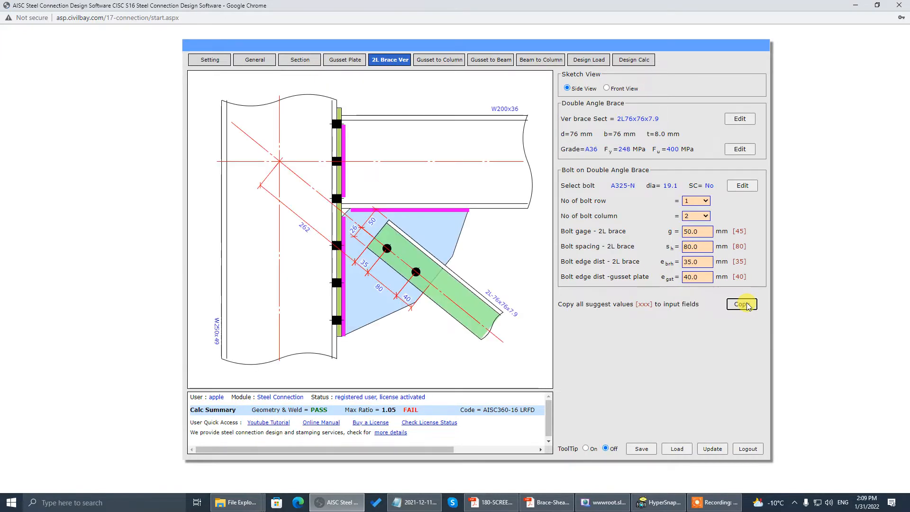
click(548, 503)
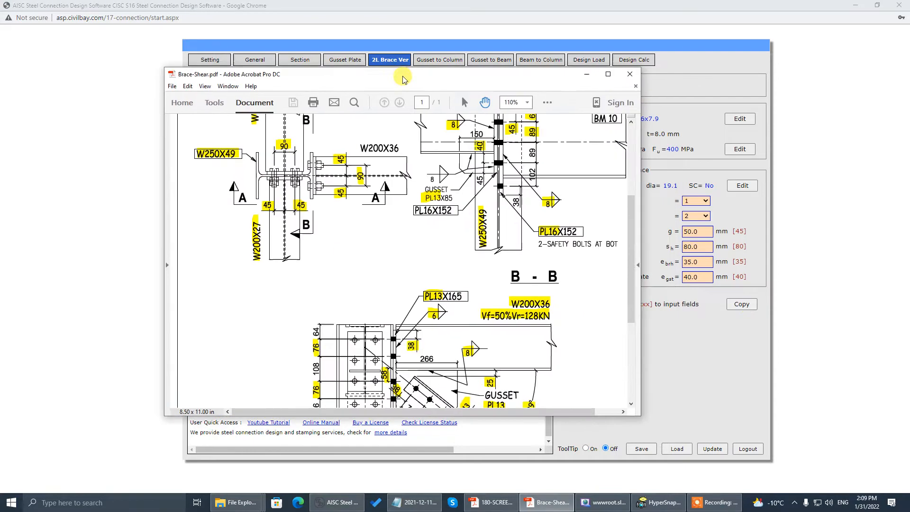
click(600, 60)
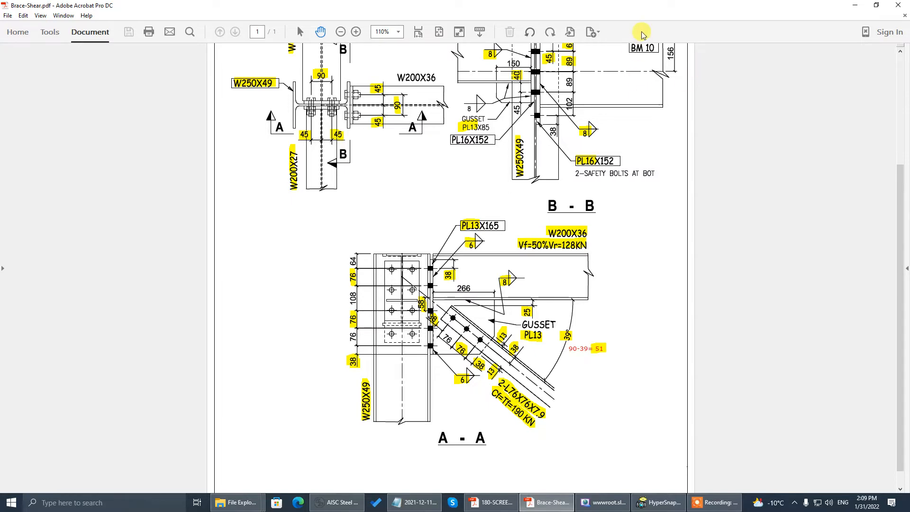
click(855, 4)
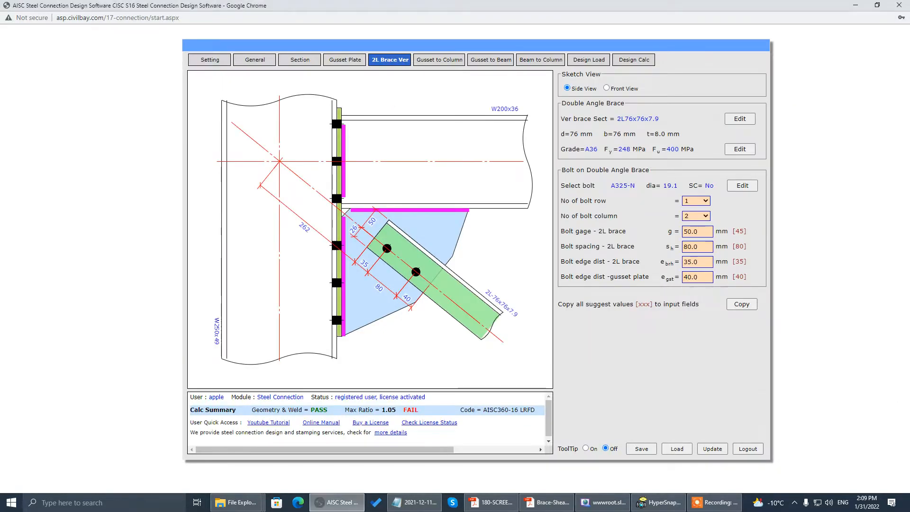
Step: Set the double angle brace's number of bolt columns to 3 and its bolt gage to 38 mm
click(701, 216)
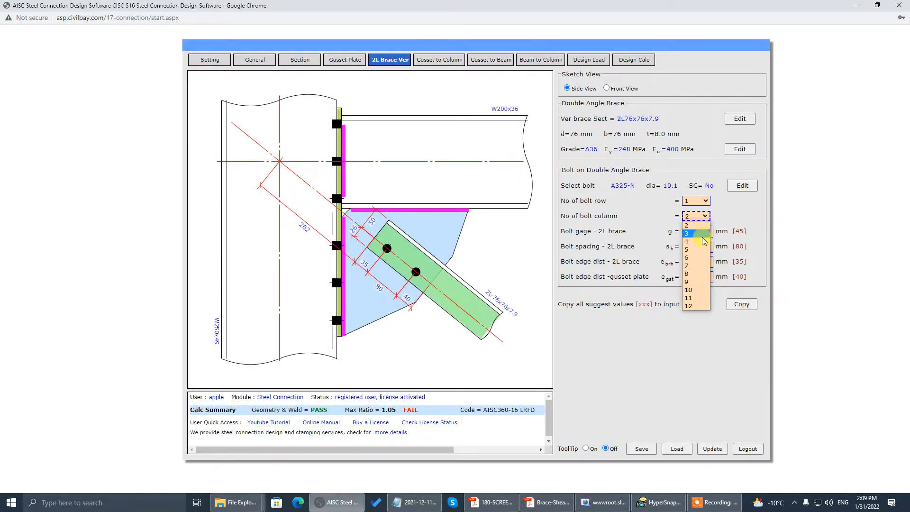
click(703, 236)
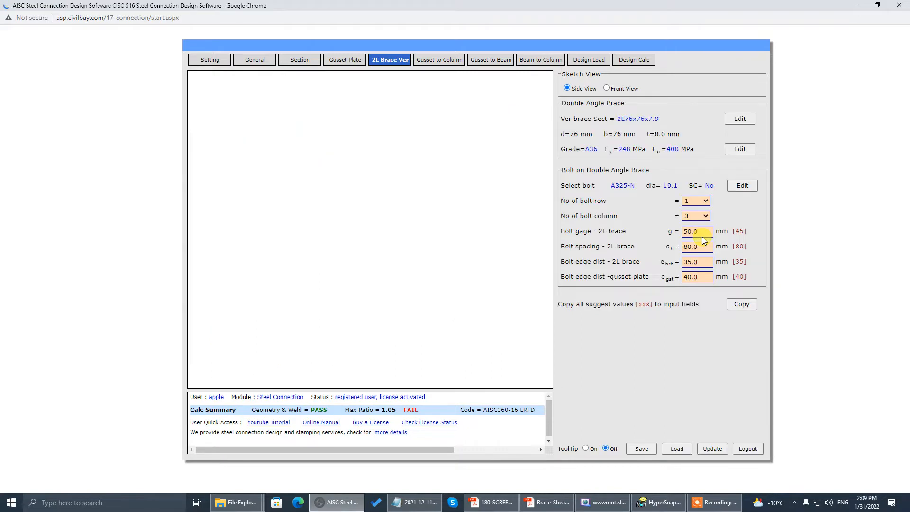
click(704, 237)
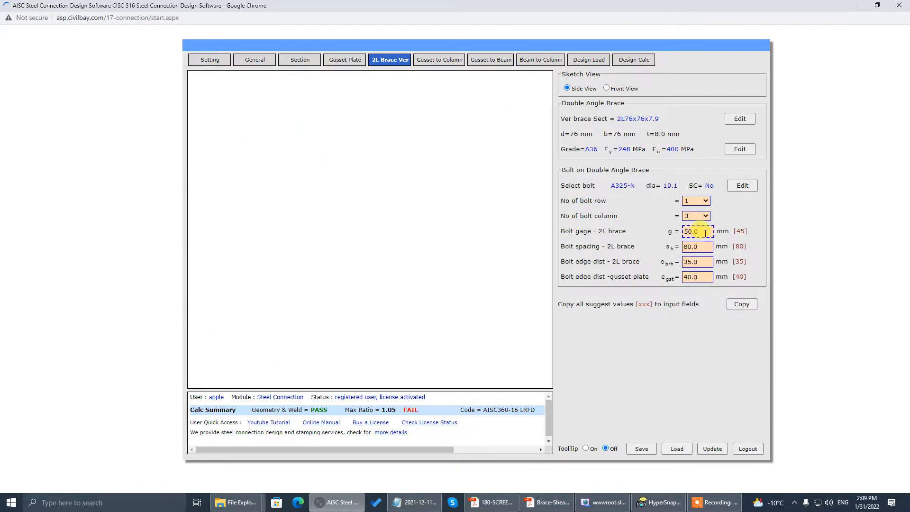
key(Tab)
key(Tab)
click(568, 506)
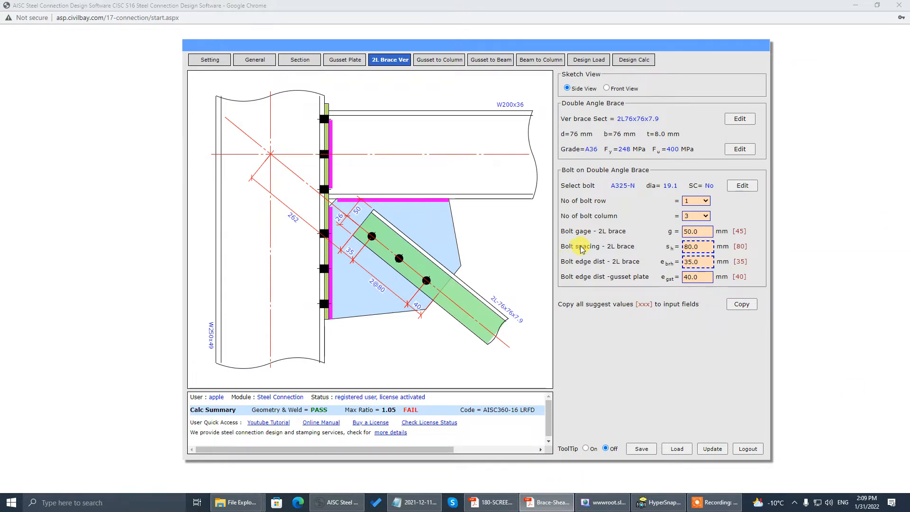
click(701, 231)
double_click(702, 231)
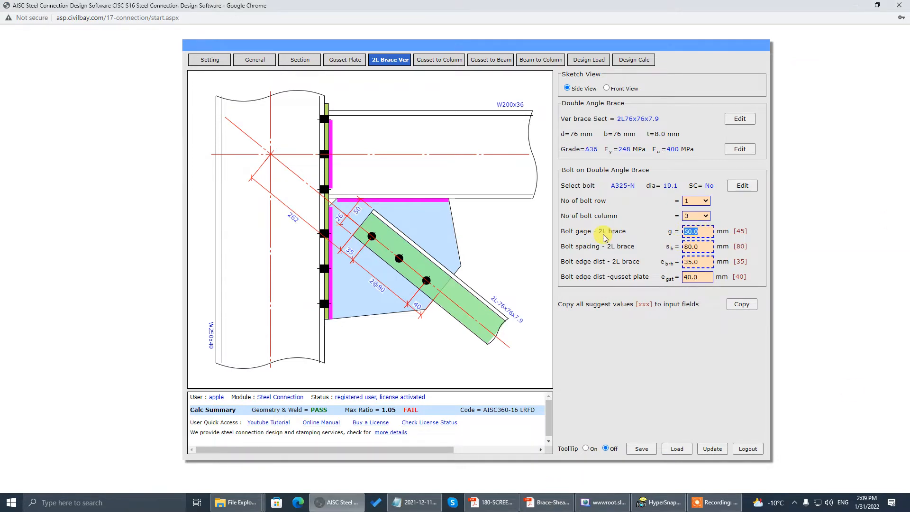
text(38)
key(Tab)
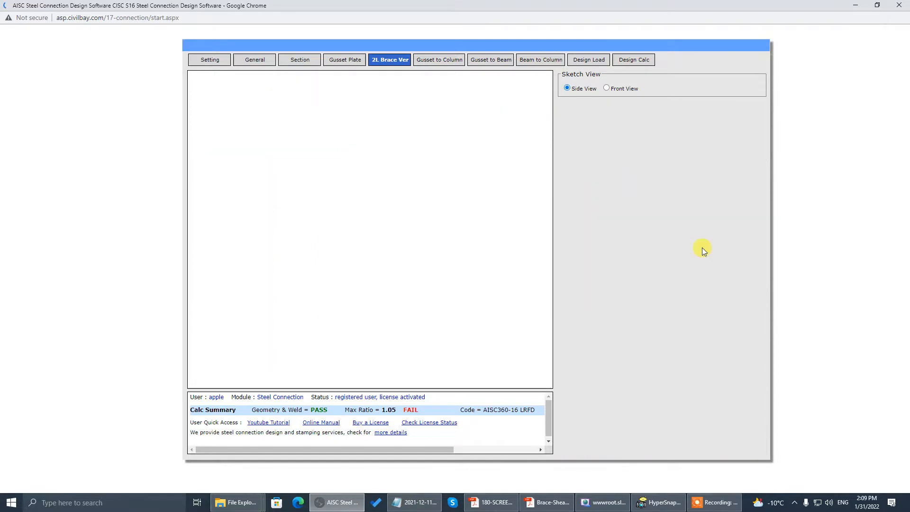
Step: Set the bolt spacing on the double angle brace to 76 mm
click(687, 247)
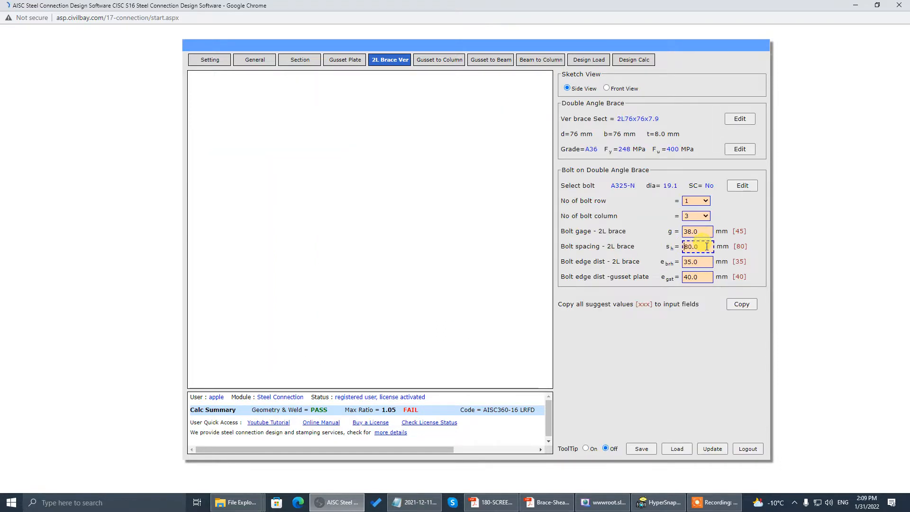
double_click(707, 246)
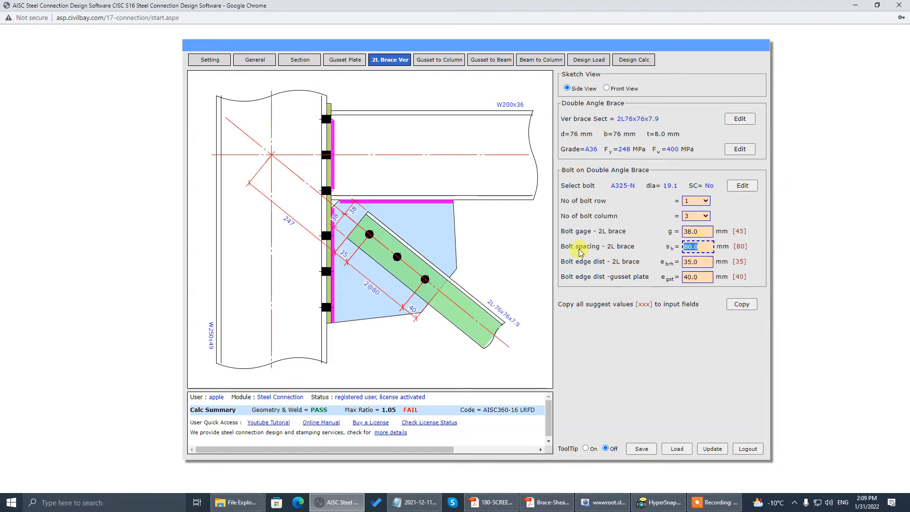
text(70)
Step: Set the bolt edge distances on both the double angle brace and the gusset plate to 38 mm
click(707, 264)
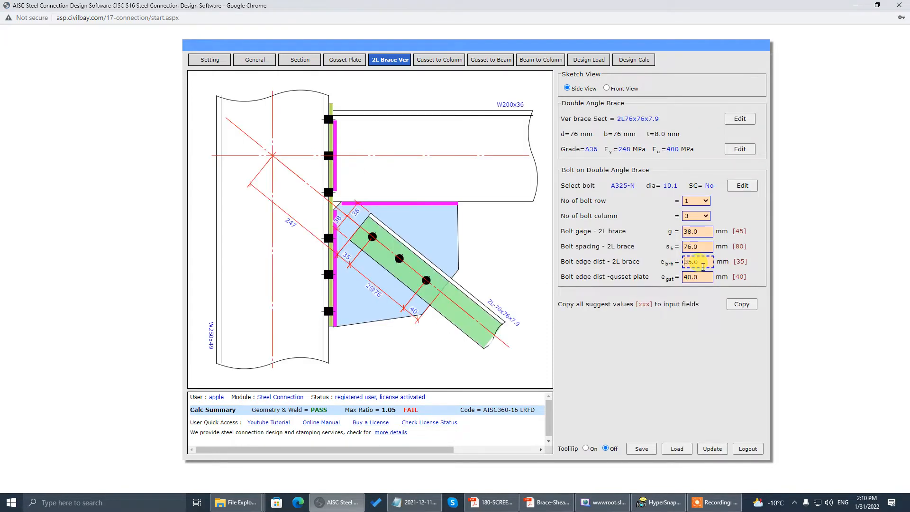
double_click(688, 262)
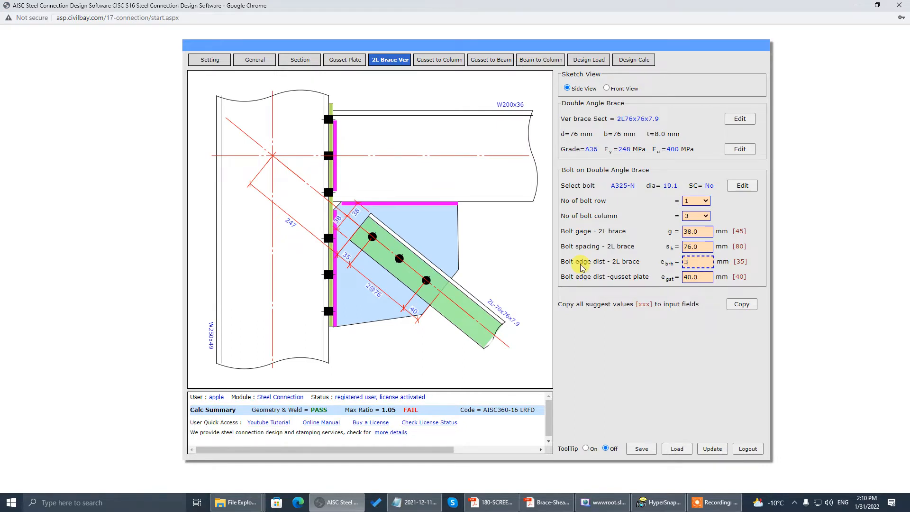
click(701, 277)
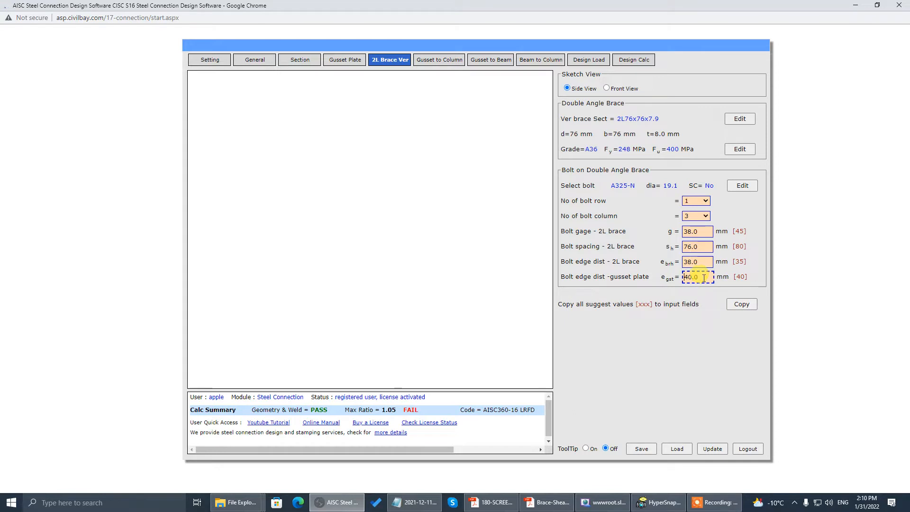
double_click(703, 277)
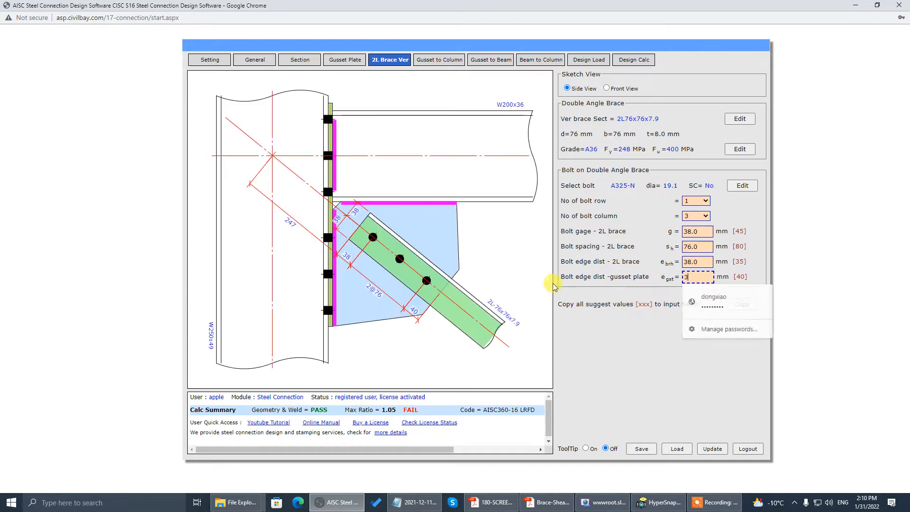
text(38)
click(580, 283)
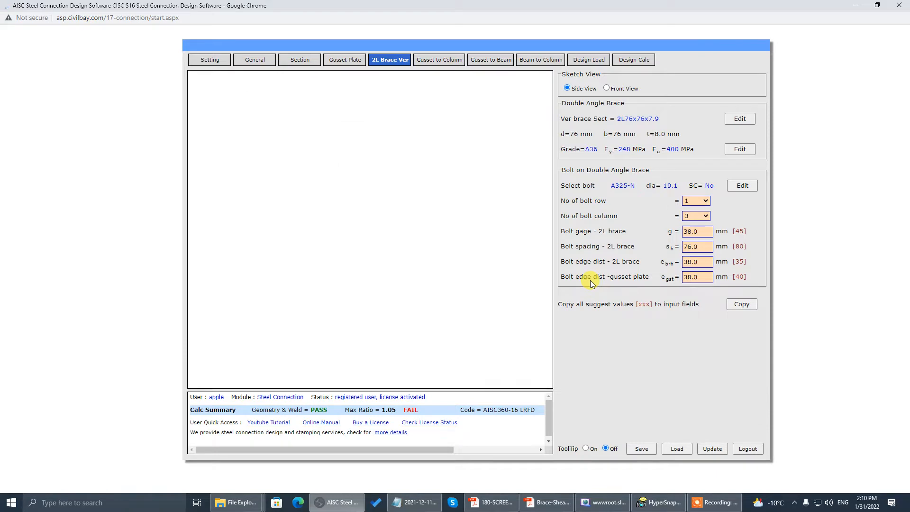
Step: Check the gusset details in Brace-Shear.pdf in Adobe Acrobat, and copy all suggested gusset plate values to the input fields
click(349, 61)
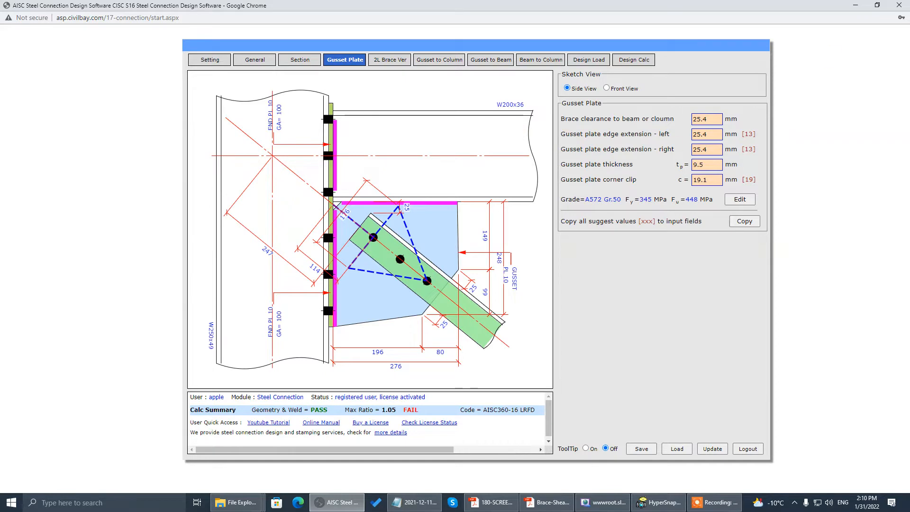
click(548, 502)
key(super+Up)
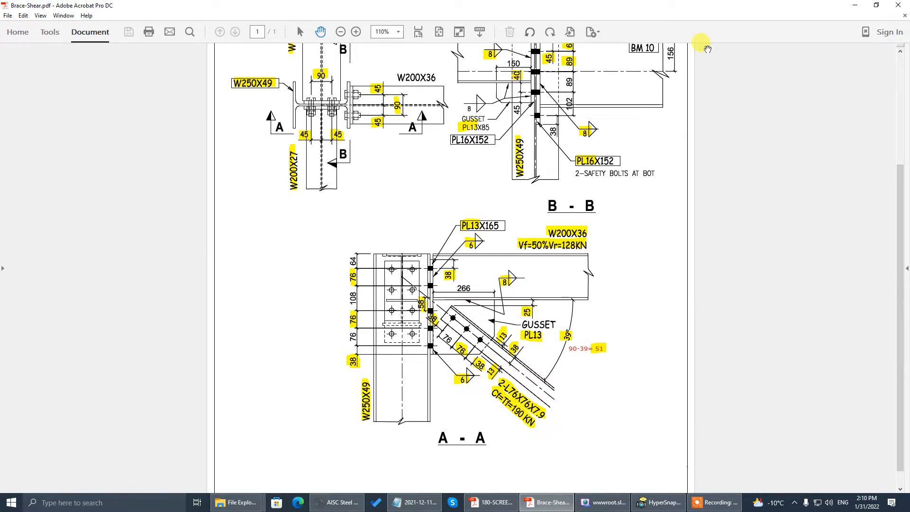
key(alt+Tab)
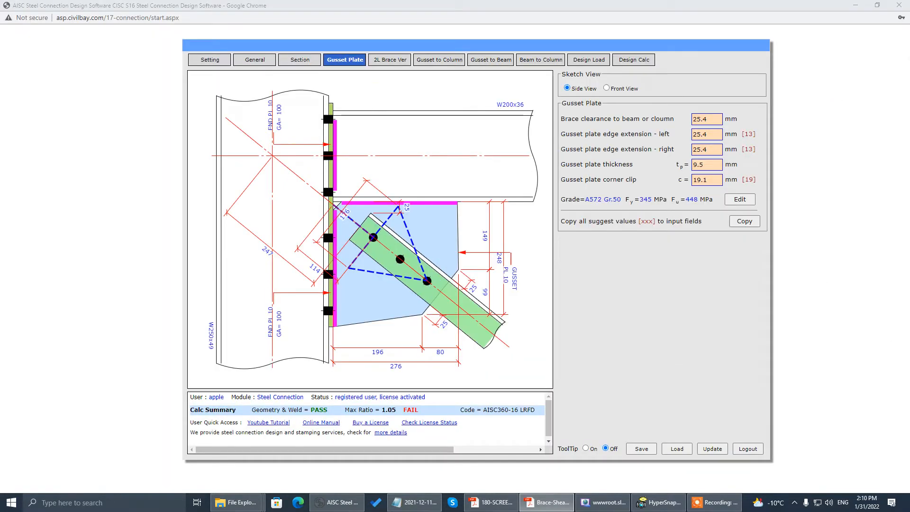
click(744, 222)
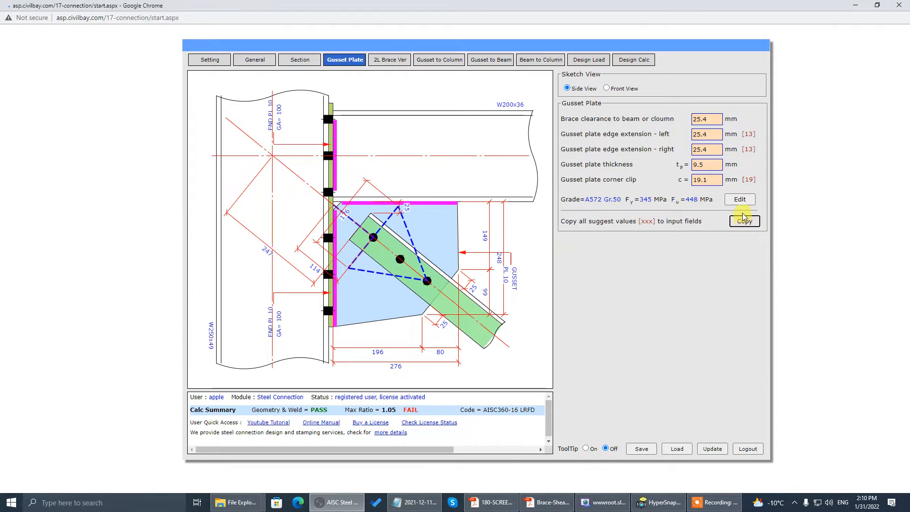
Step: Set the gusset plate thickness to 12.7 mm
click(719, 135)
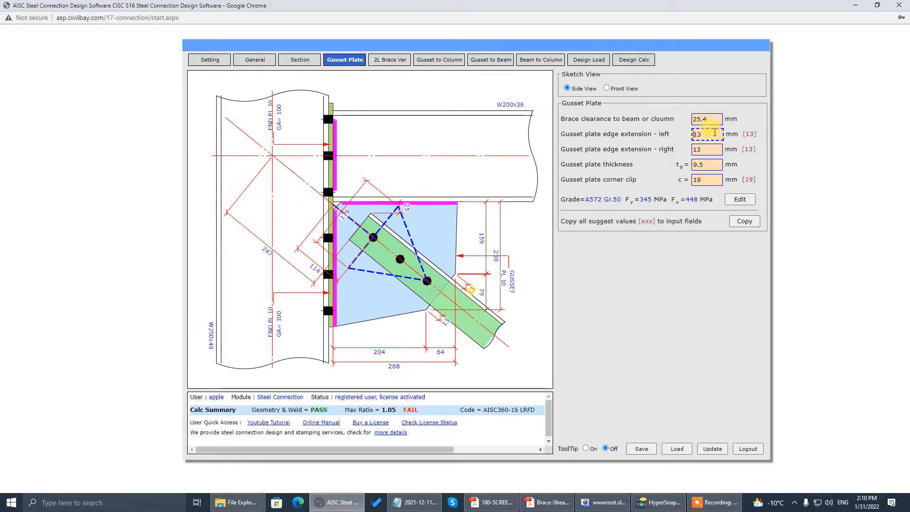
double_click(713, 167)
text(12.7)
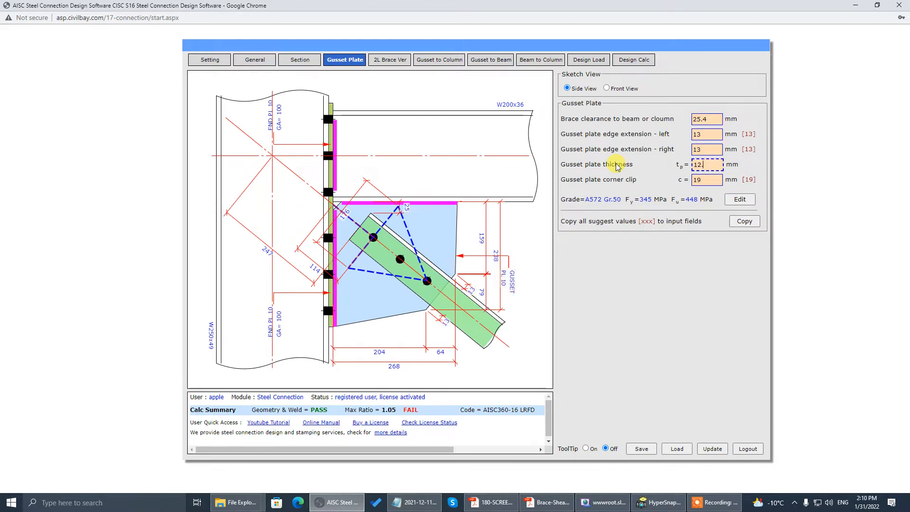
key(Return)
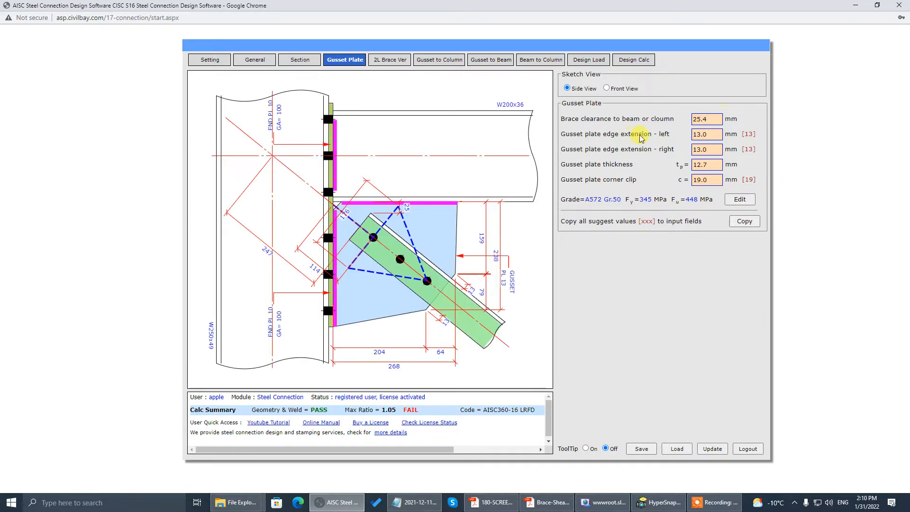
Step: Check the connection details in Brace-Shear.pdf in Adobe Acrobat, and set the gusset to end plate weld size to fillet 6mm
click(694, 135)
click(548, 502)
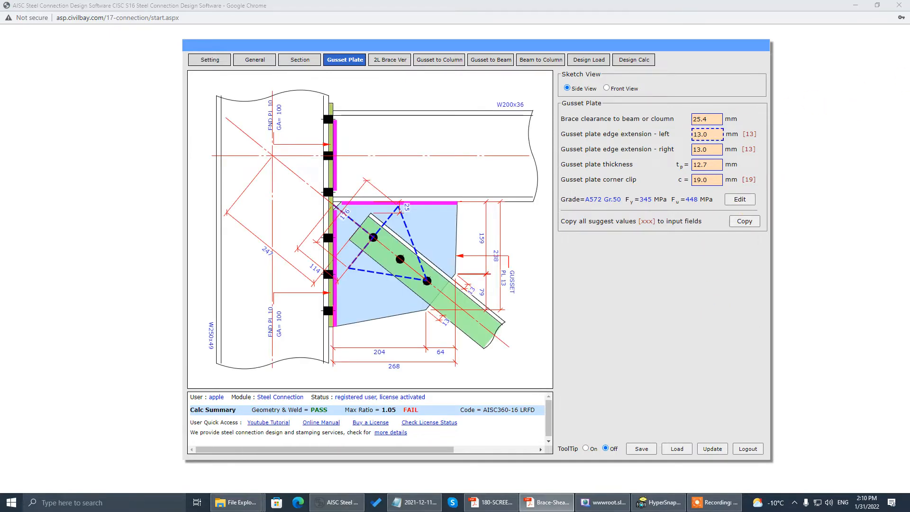
click(601, 122)
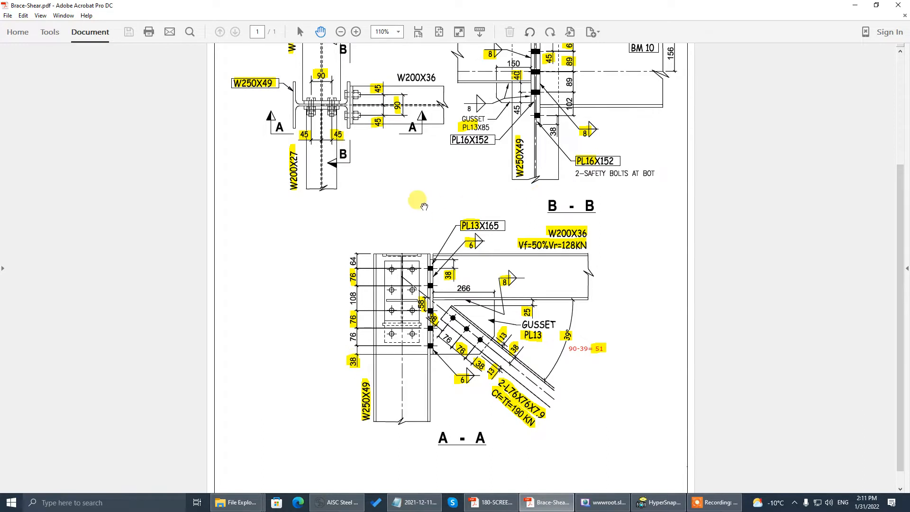
drag(417, 197, 412, 244)
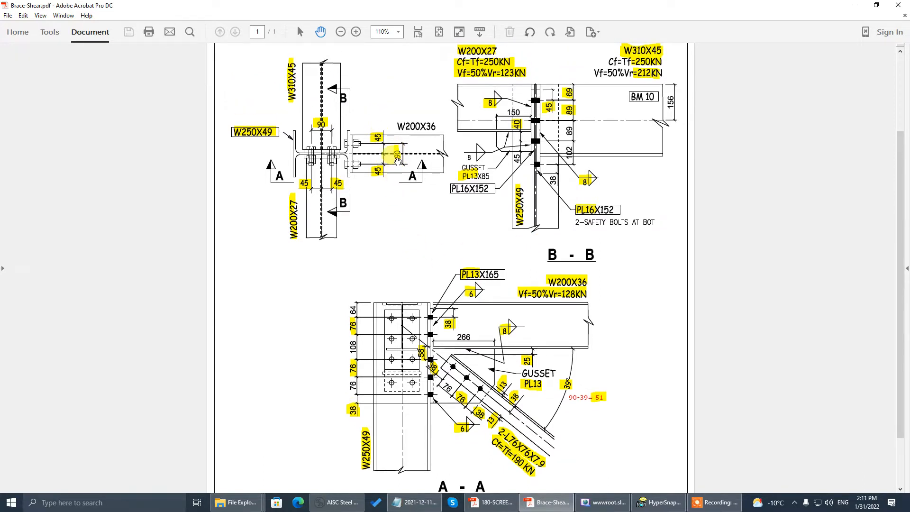
key(alt+Tab)
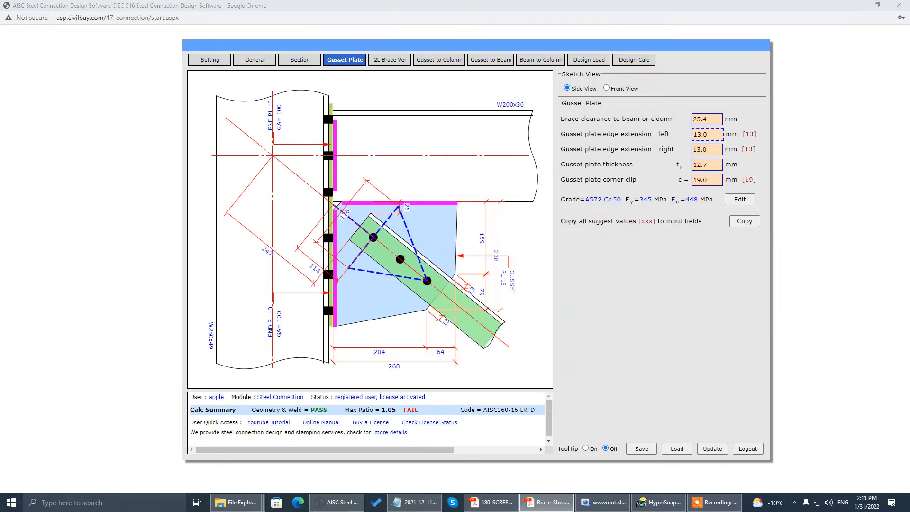
click(442, 62)
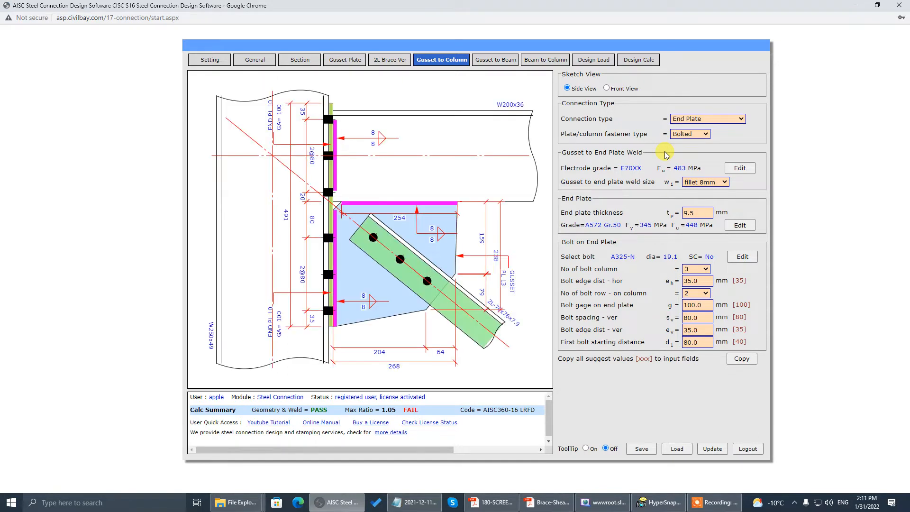
click(725, 186)
click(711, 207)
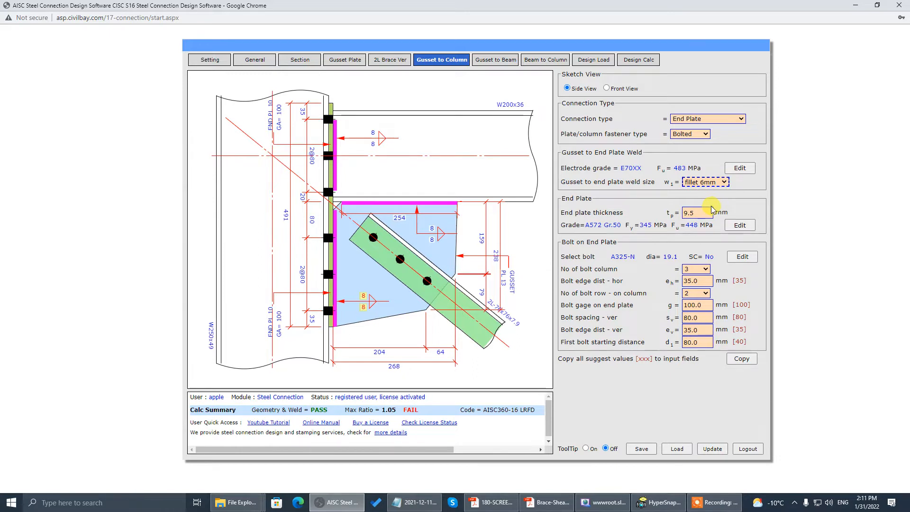
Step: Set the gusset-to-column end plate thickness to 12.7 mm
key(Tab)
text(12)
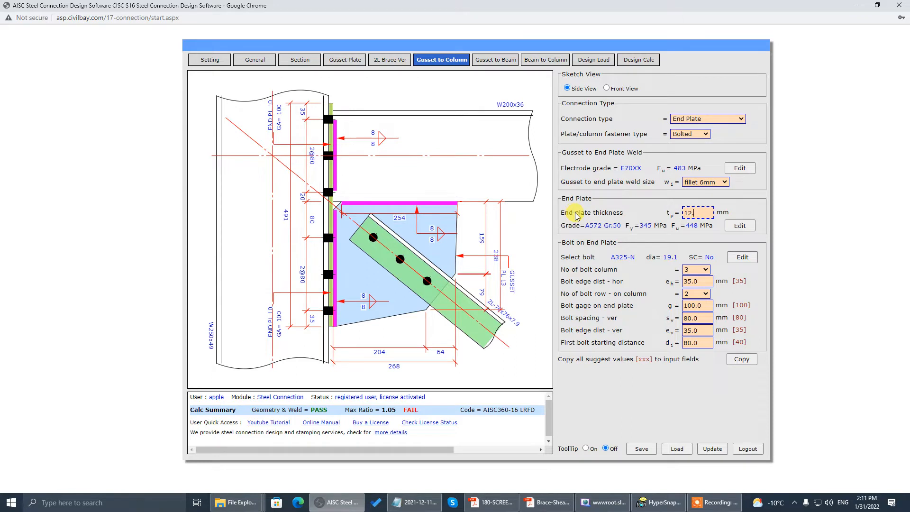
text(.7)
key(Tab)
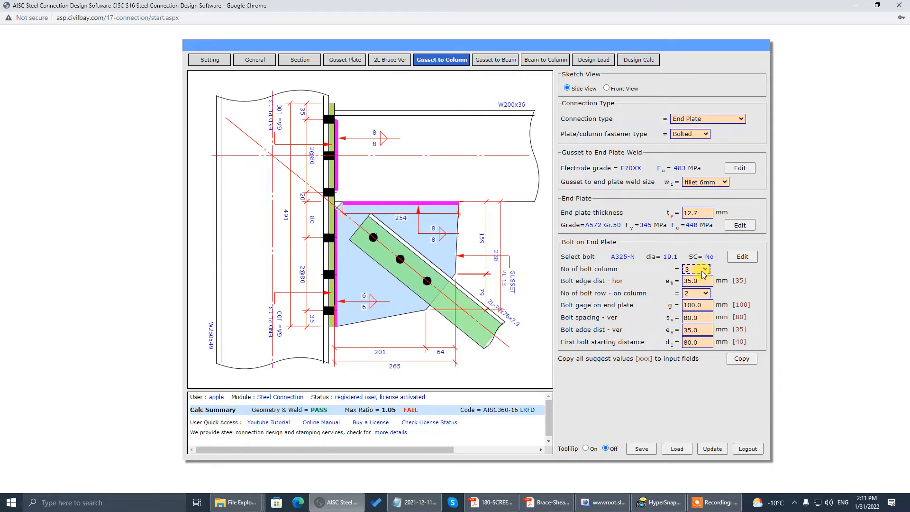
Step: Set the end plate's horizontal bolt edge distance to 45 mm and its bolt gage to 90 mm
click(701, 282)
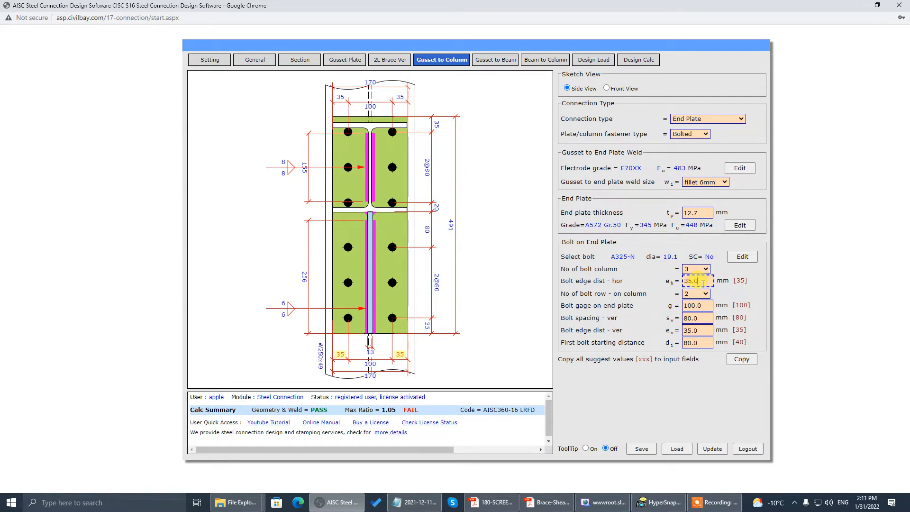
double_click(703, 283)
text(45.0)
click(698, 304)
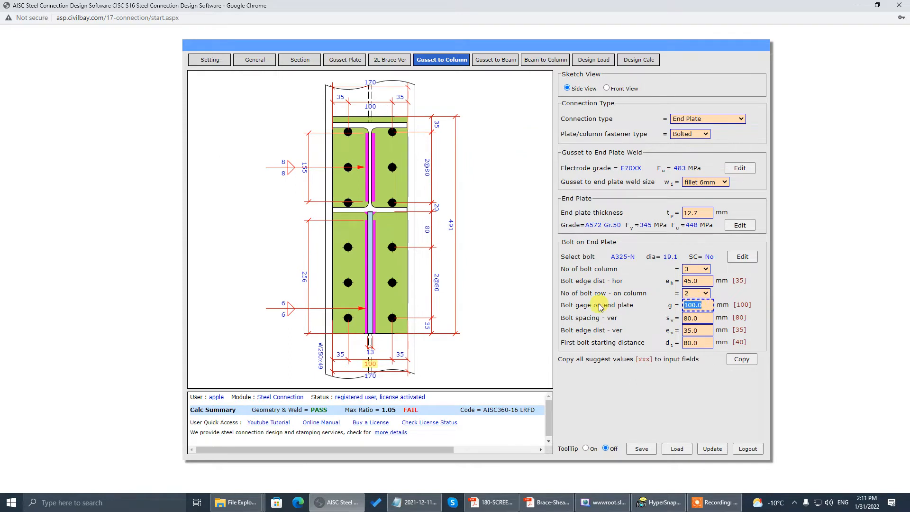
text(90.0)
Step: Set the gusset-to-column end plate's vertical bolt spacing to 76 mm and its vertical bolt edge distance to 38 mm
click(712, 317)
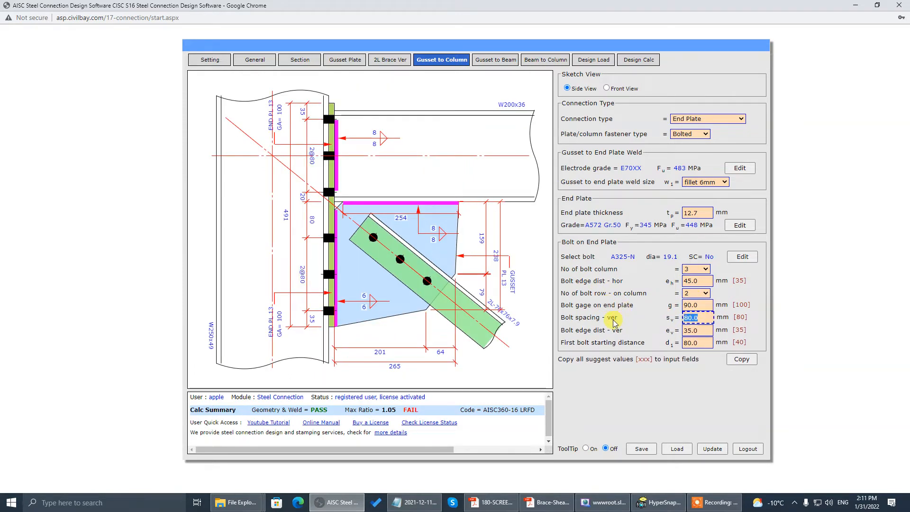
text(76.0)
click(701, 330)
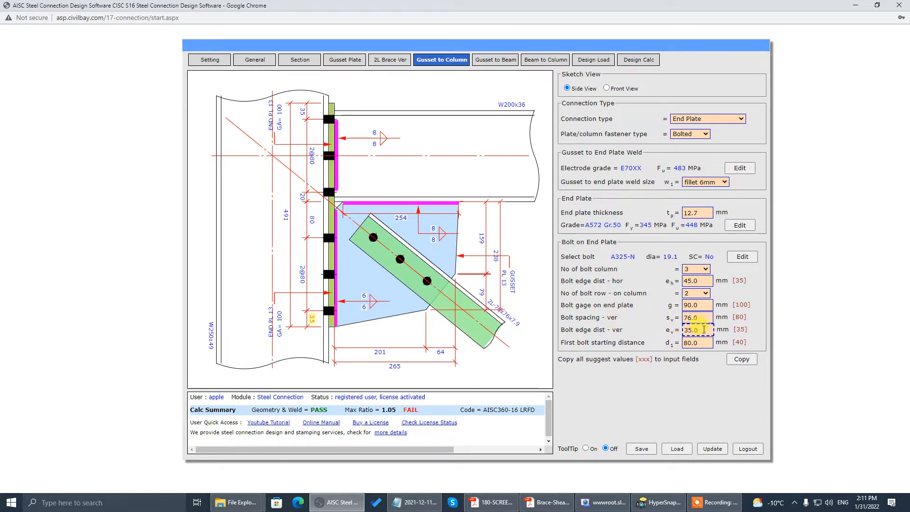
text(38.0)
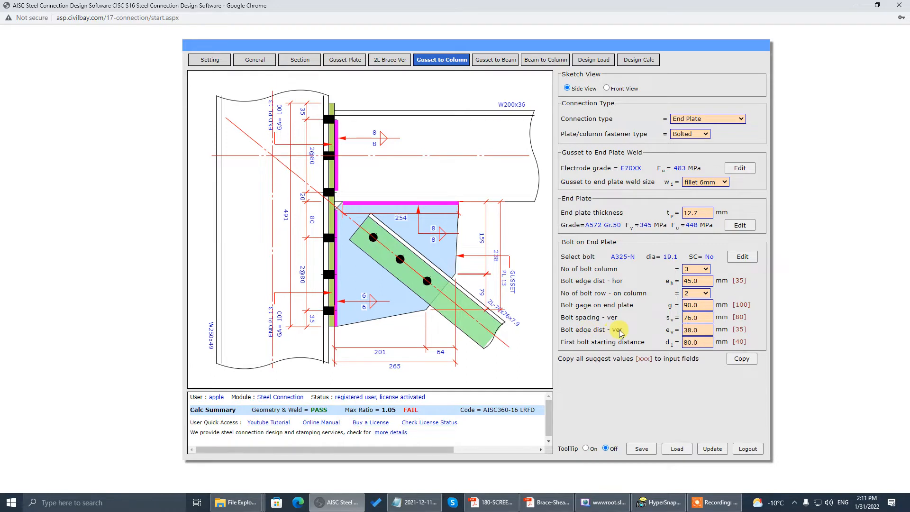
Step: Set the gusset-to-column end plate's first bolt starting distance to 58 mm and update the connection model
click(702, 342)
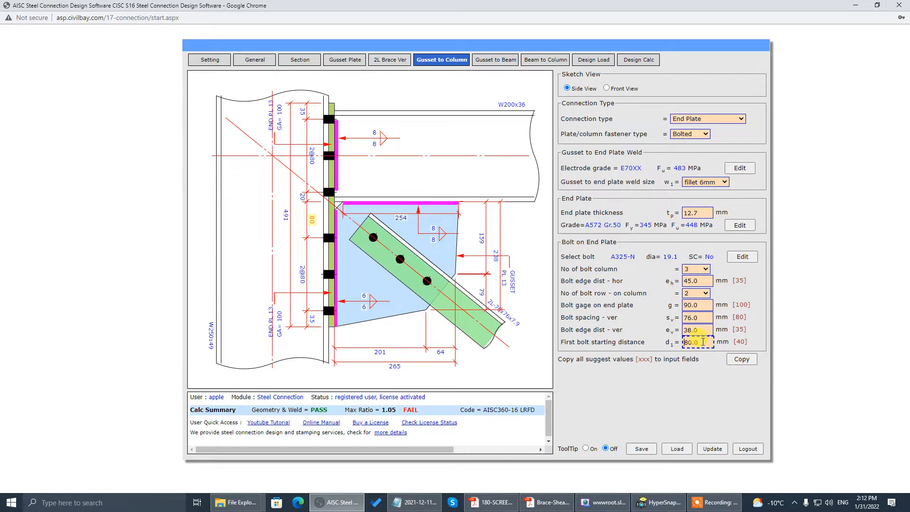
text(58.0)
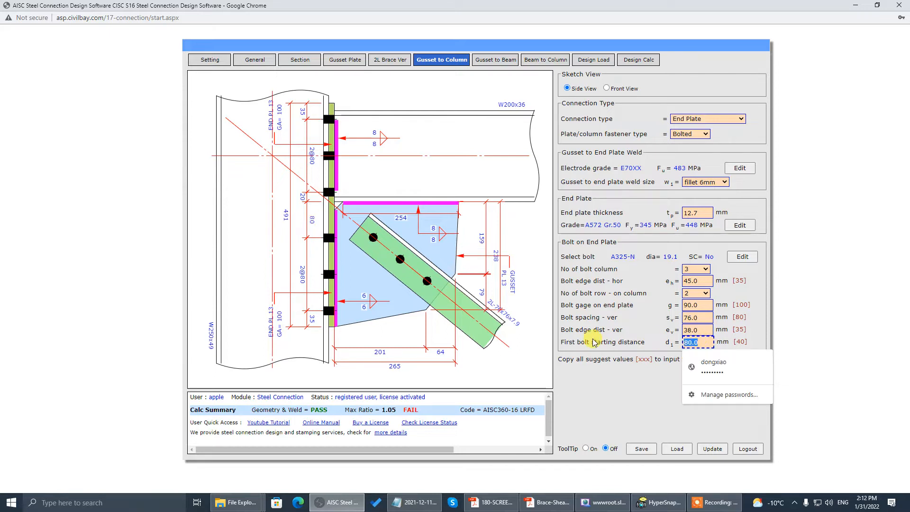
click(603, 344)
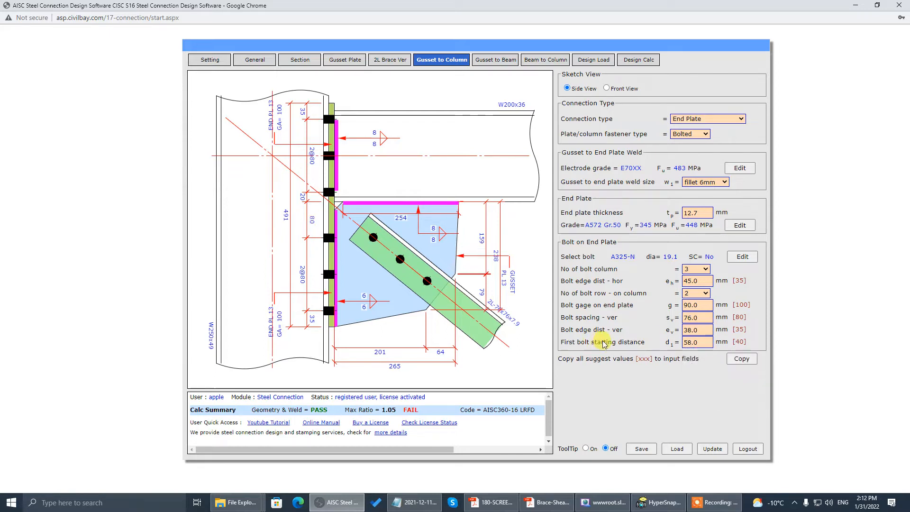
click(713, 449)
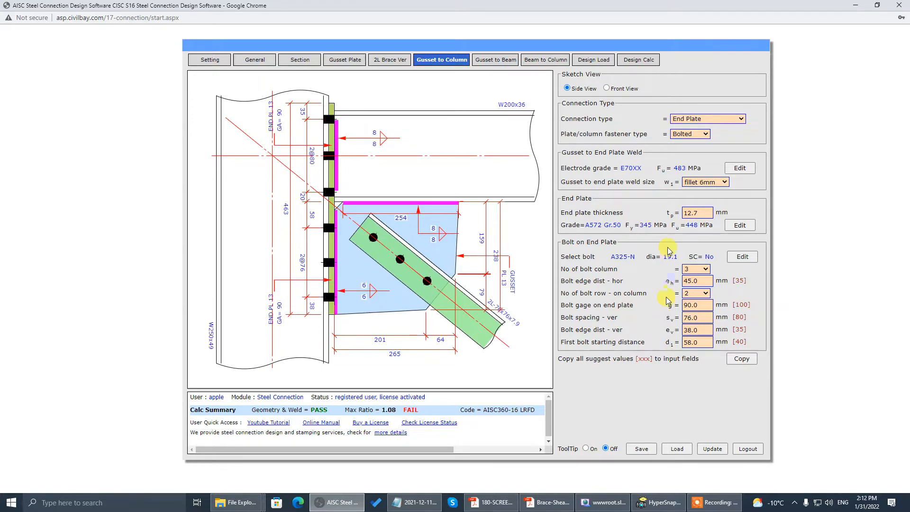
Step: Check the beam end plate details in Brace-Shear.pdf in Adobe Acrobat, and set the beam to end plate weld size to fillet 6mm
click(550, 61)
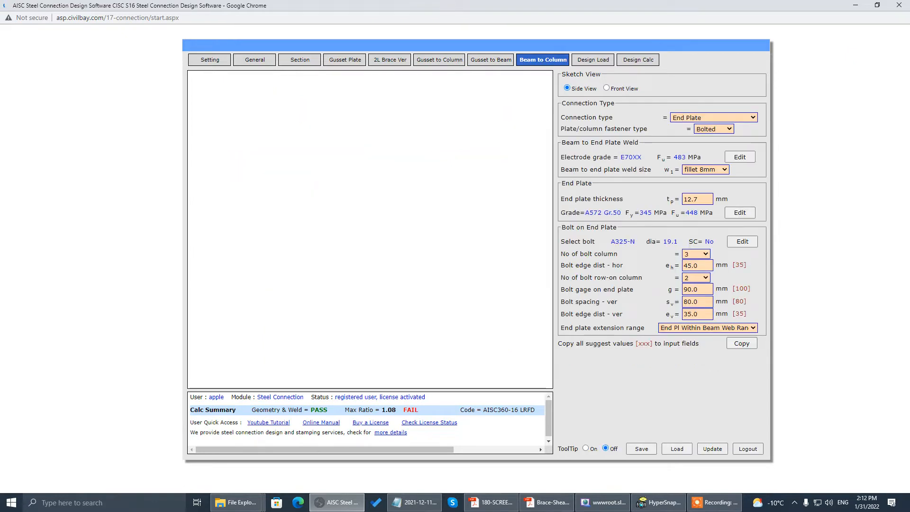
click(548, 503)
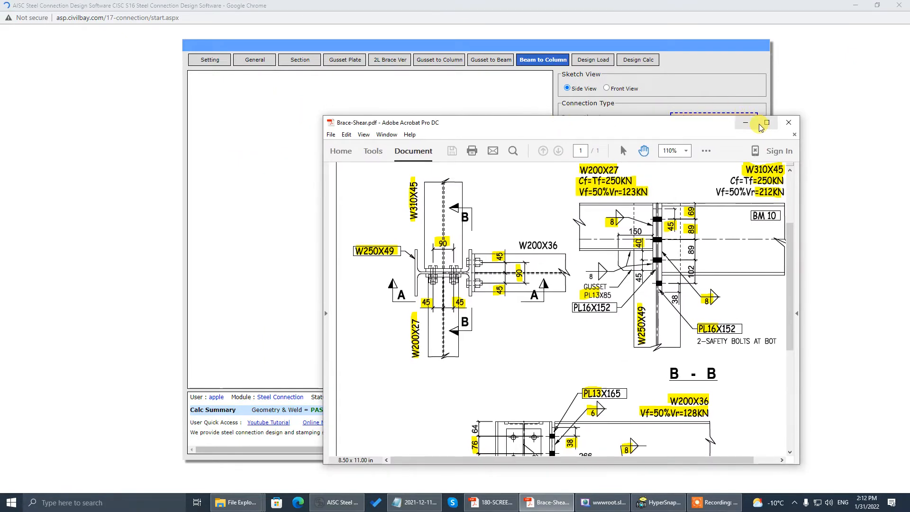
click(757, 119)
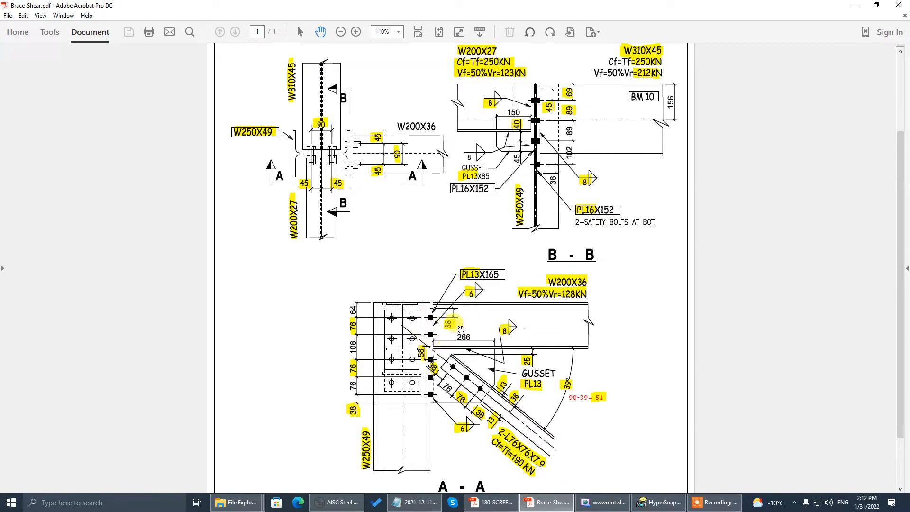
double_click(640, 5)
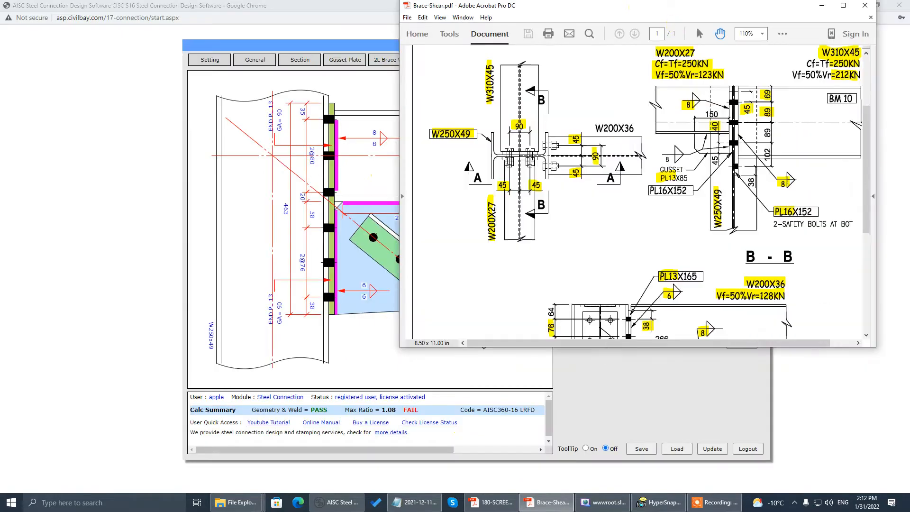
click(855, 6)
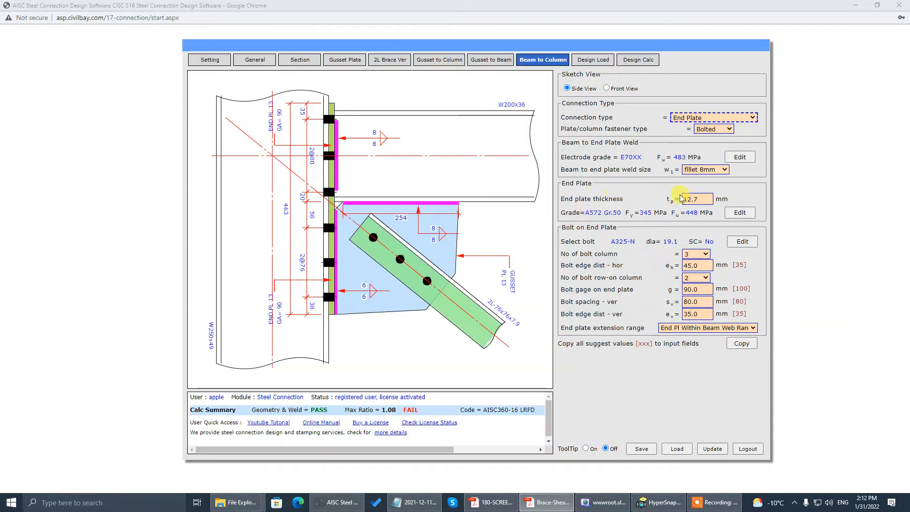
click(720, 175)
click(727, 187)
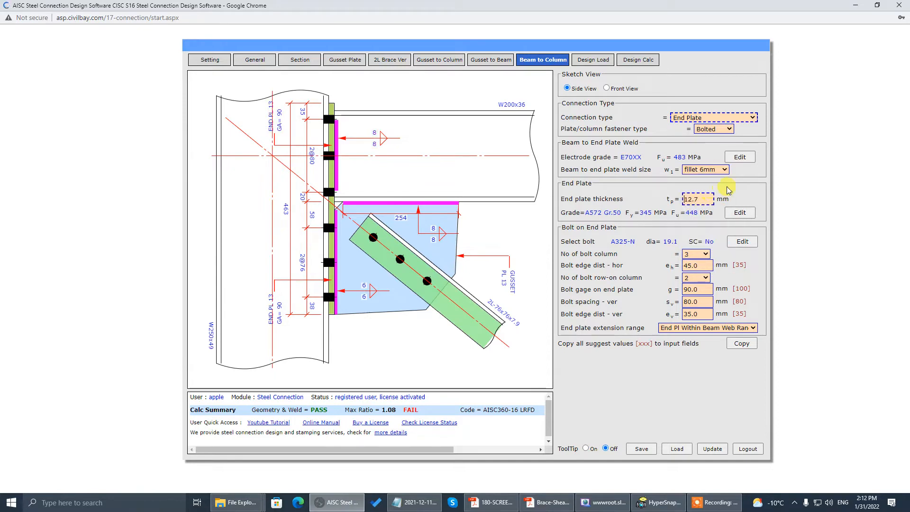
Step: Set the beam-to-column end plate's number of bolt columns to 2 and its vertical bolt spacing to 76 mm
click(707, 255)
click(704, 264)
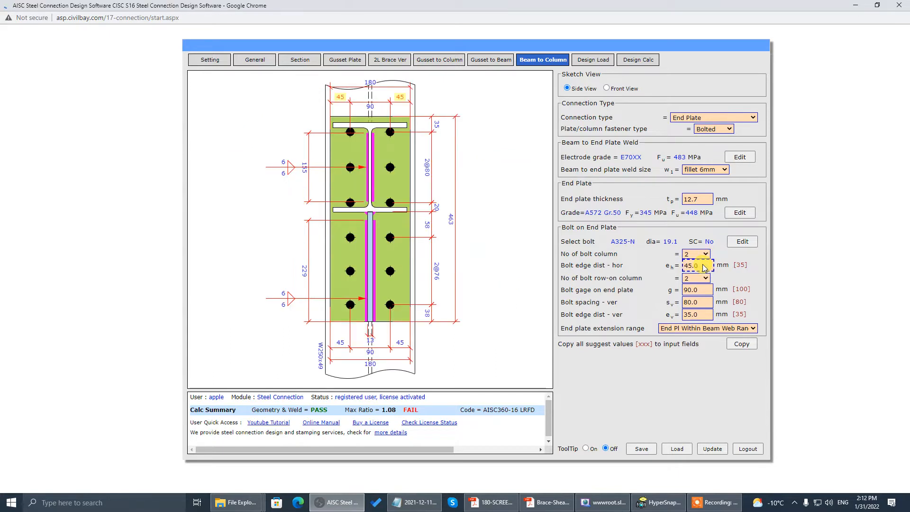
click(697, 304)
click(702, 291)
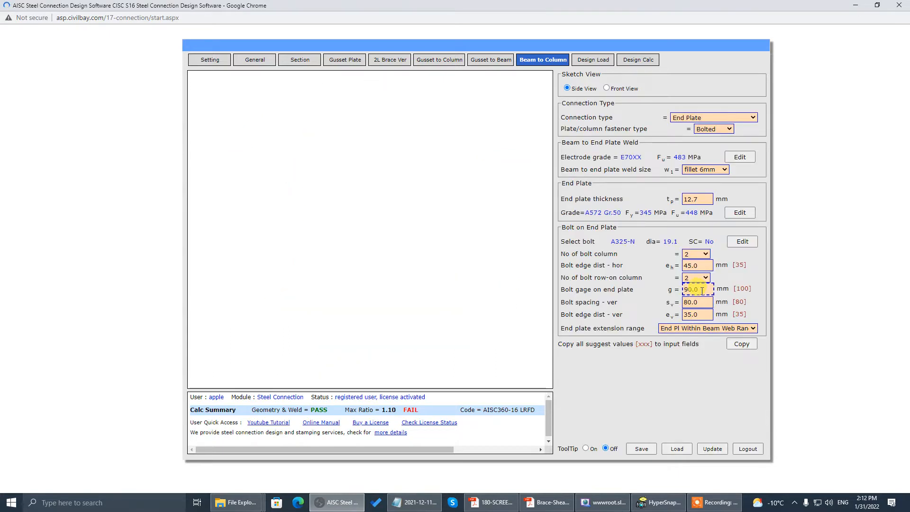
click(702, 303)
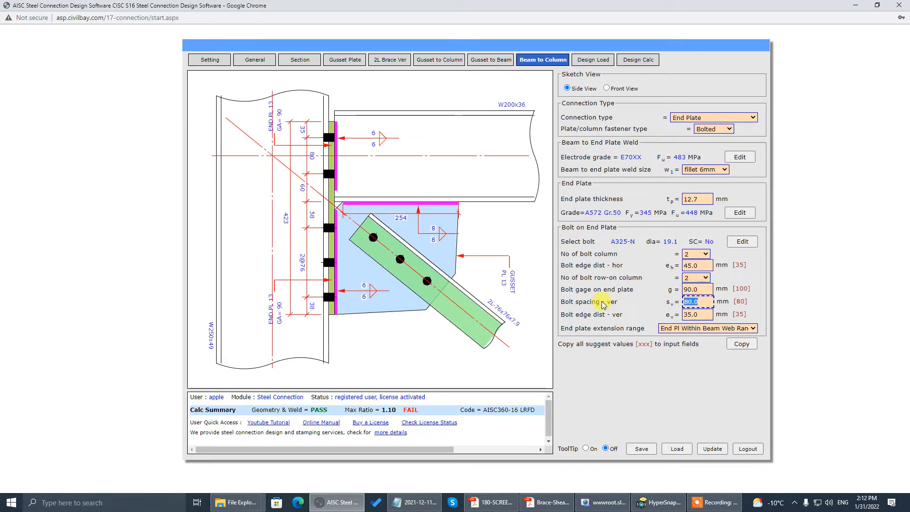
text(76.0)
key(Return)
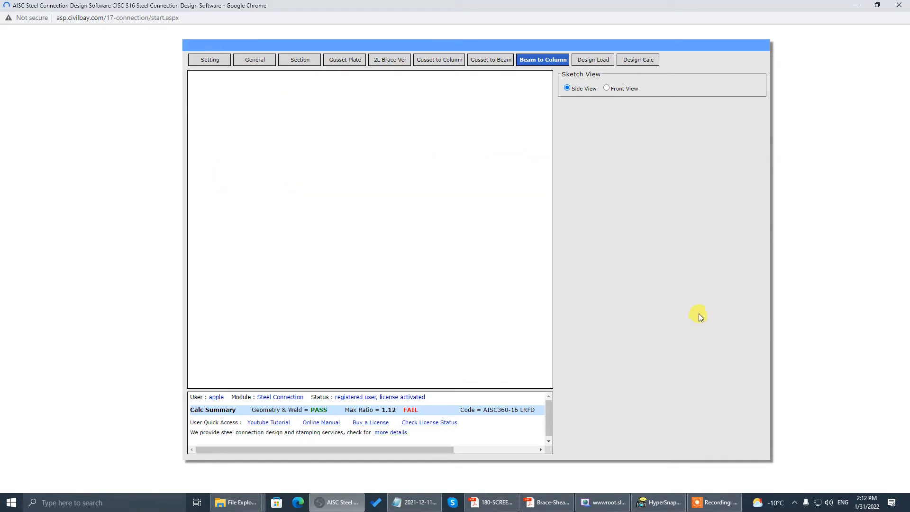
Step: Set the beam-to-column end plate's vertical bolt edge distance to 38 mm and update the connection model
click(702, 313)
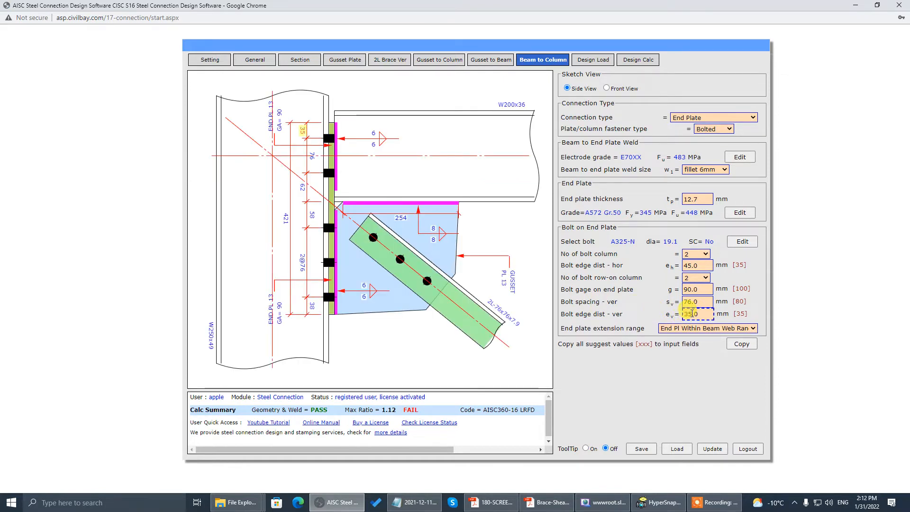
drag(707, 314, 590, 314)
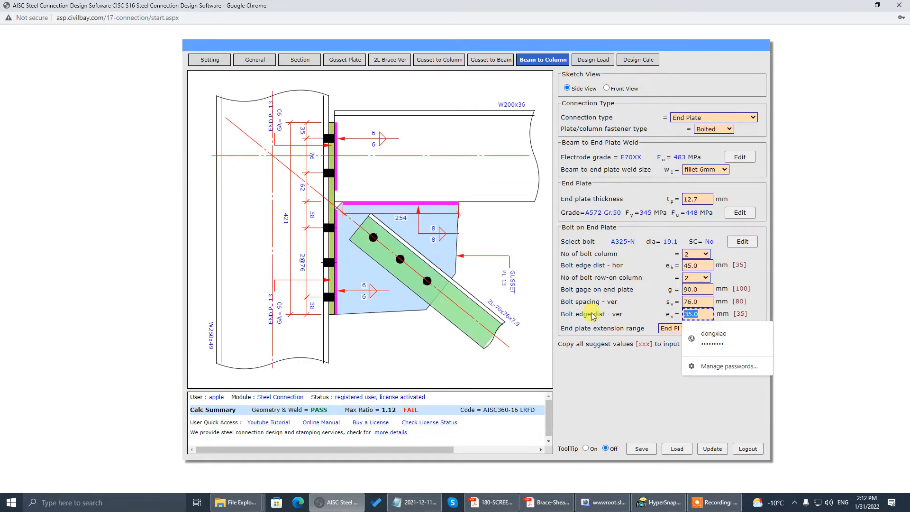
text(38)
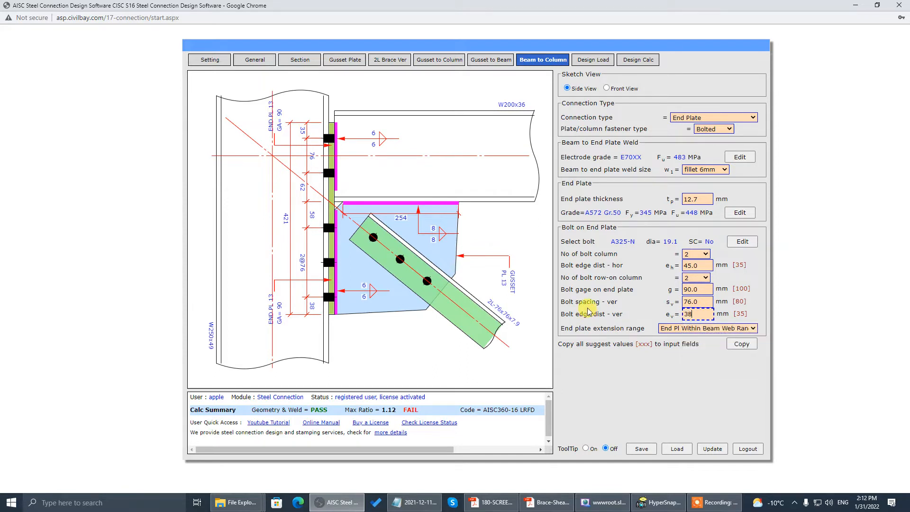
key(Return)
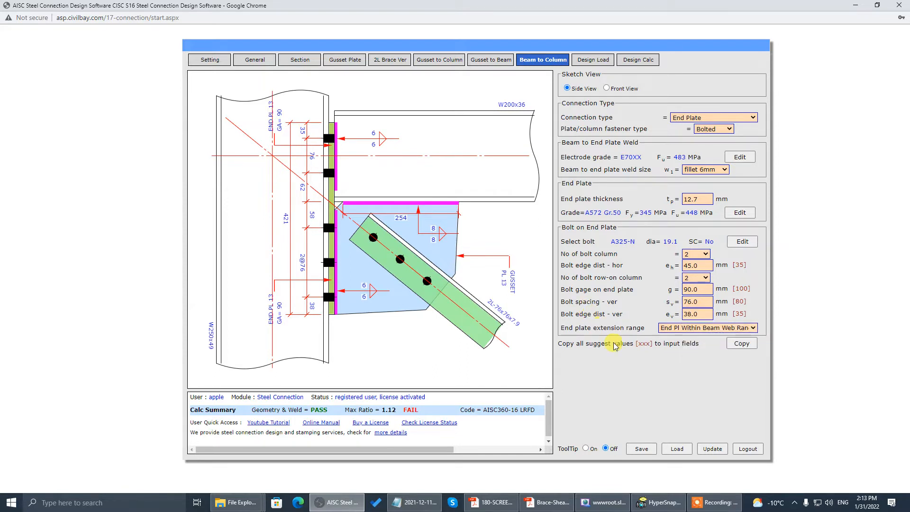
click(713, 450)
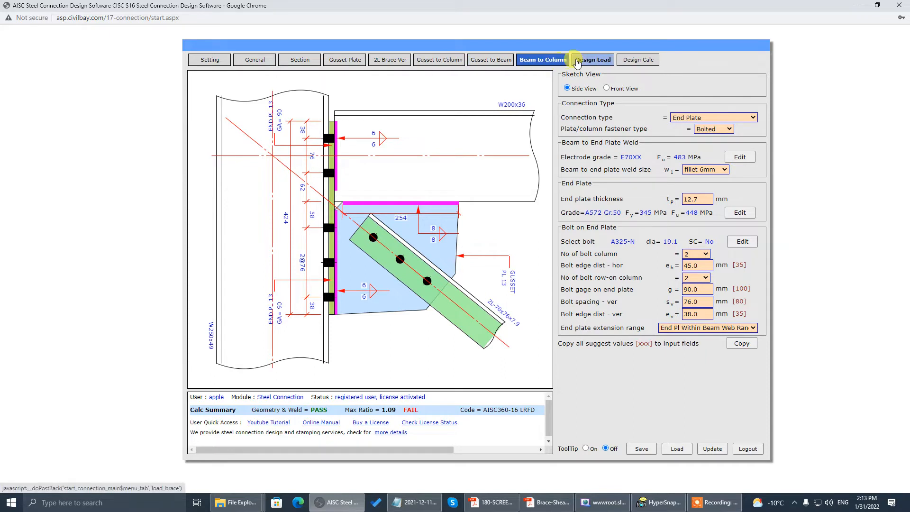
Step: Apply the suggested 246 mm gusset to beam weld length, and check the gusset weld in Brace-Shear.pdf in Adobe Acrobat
click(500, 62)
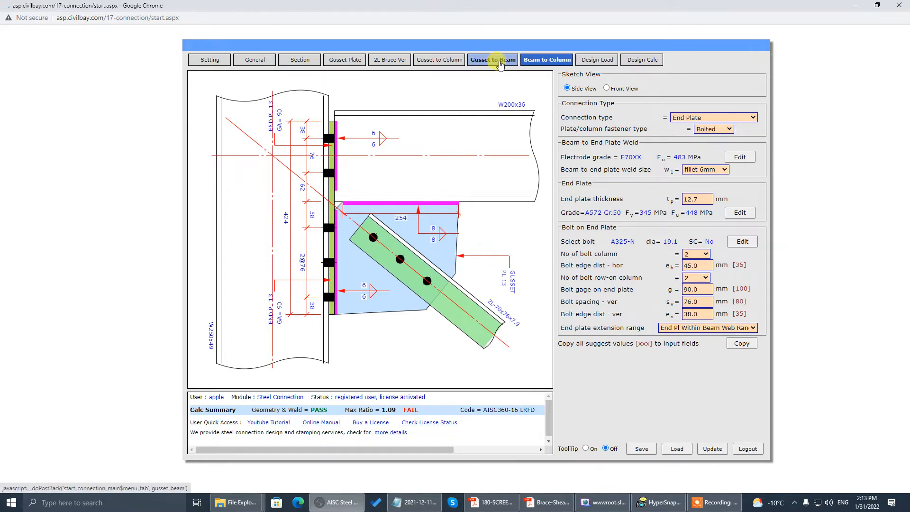
click(693, 184)
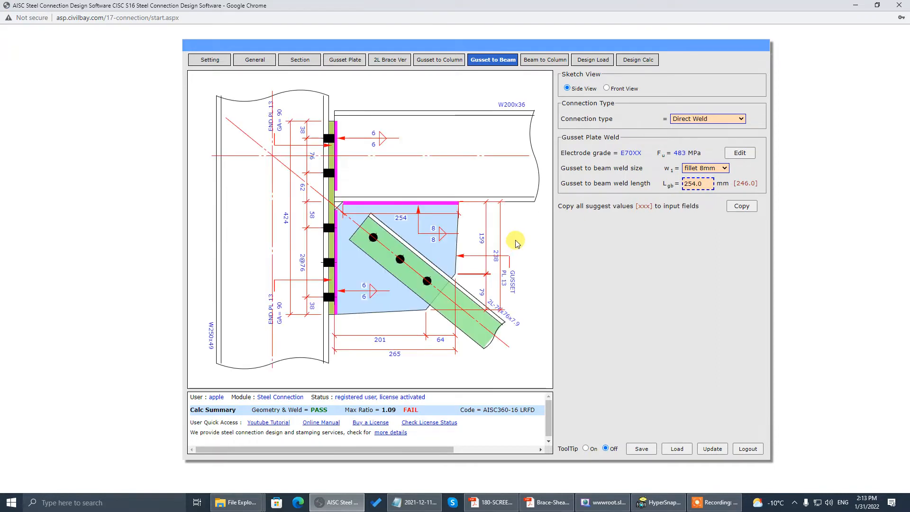
click(743, 207)
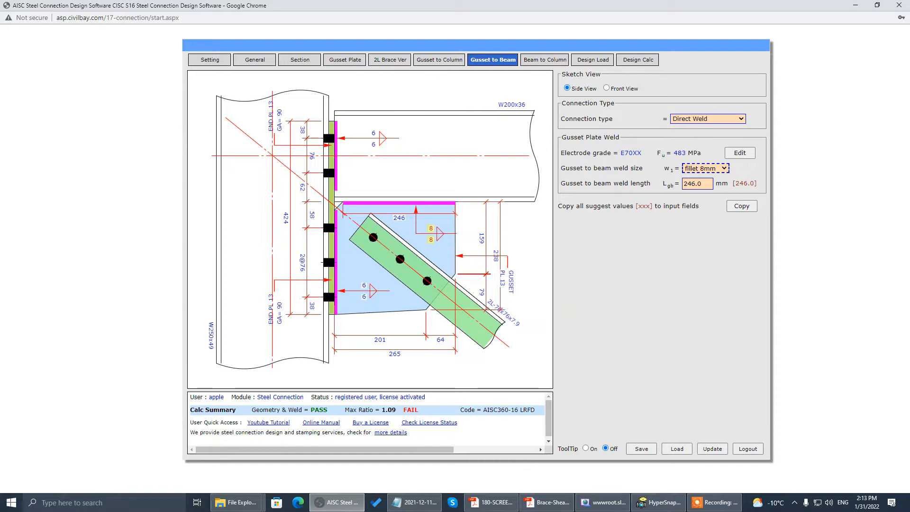
key(alt+Tab)
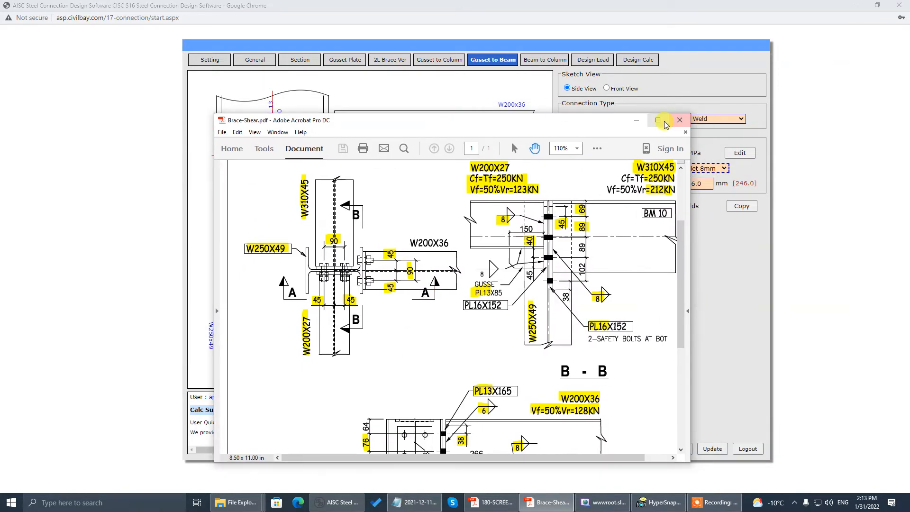
click(677, 115)
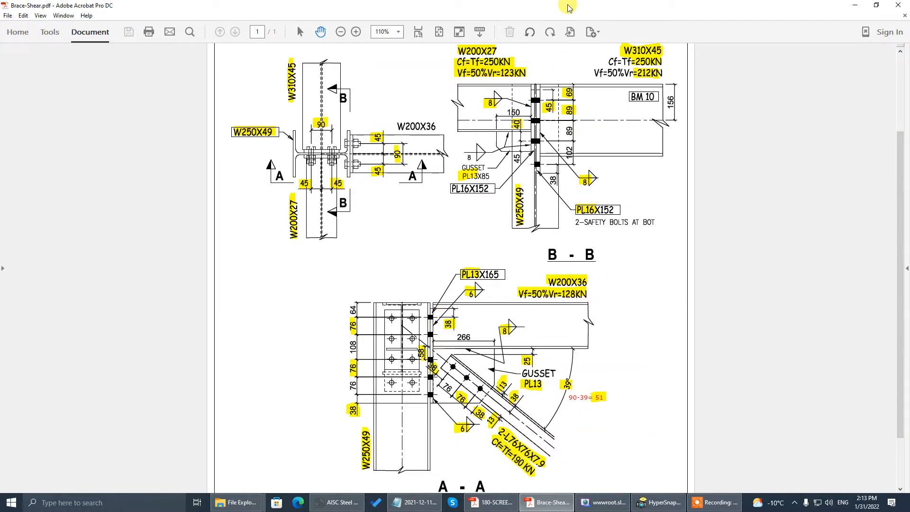
key(alt+Tab)
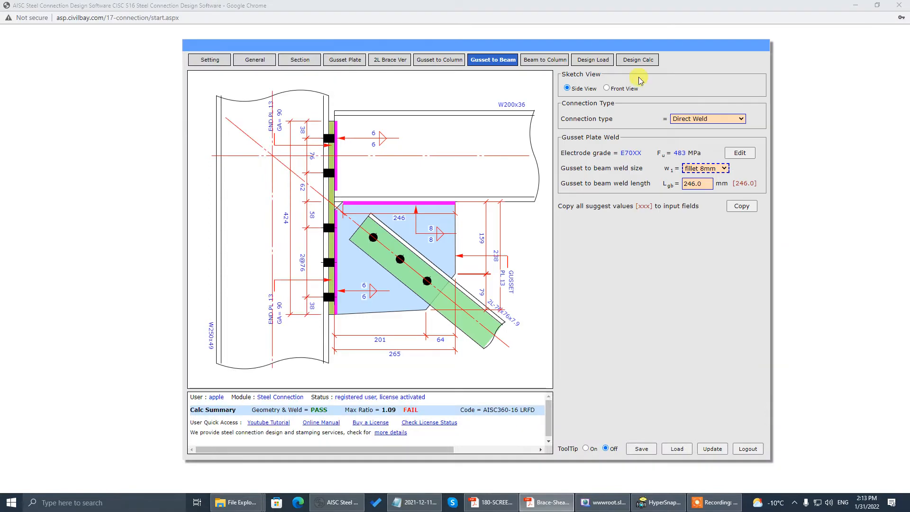
Step: Reset all design load values in both brace force load cases to 0
click(592, 75)
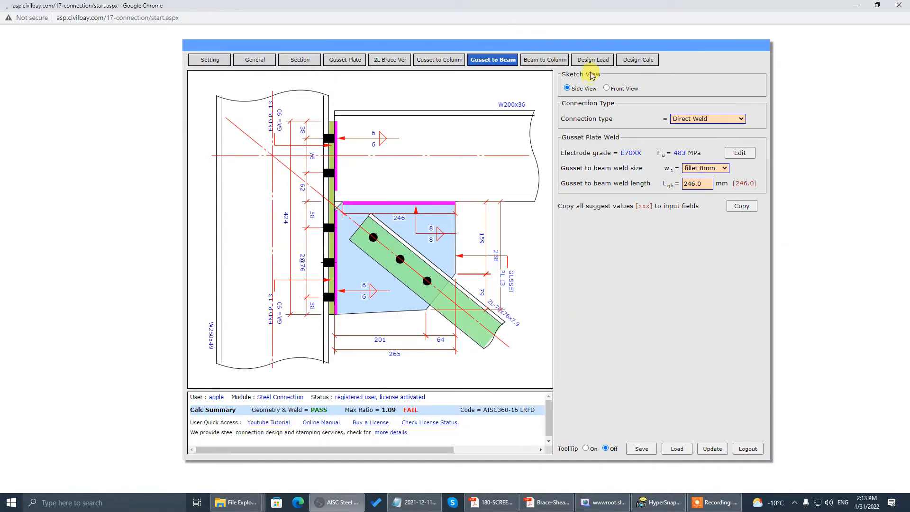
click(593, 60)
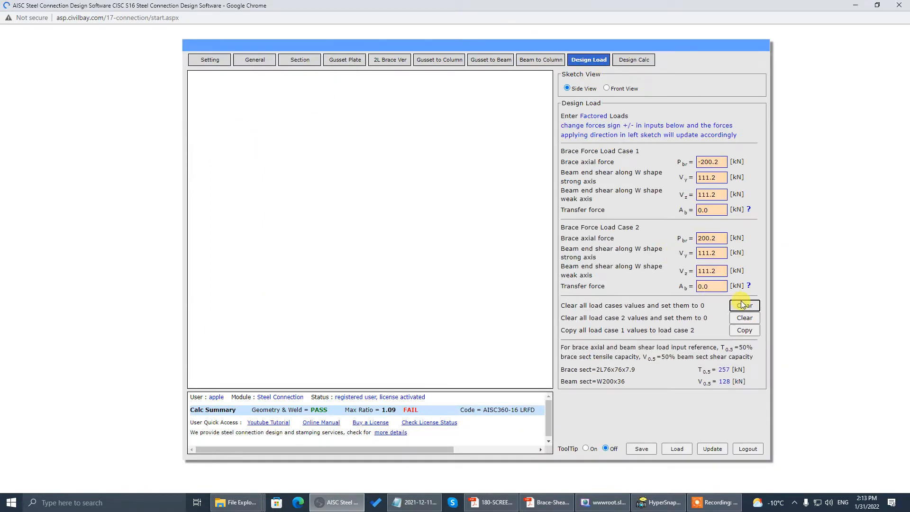
click(745, 307)
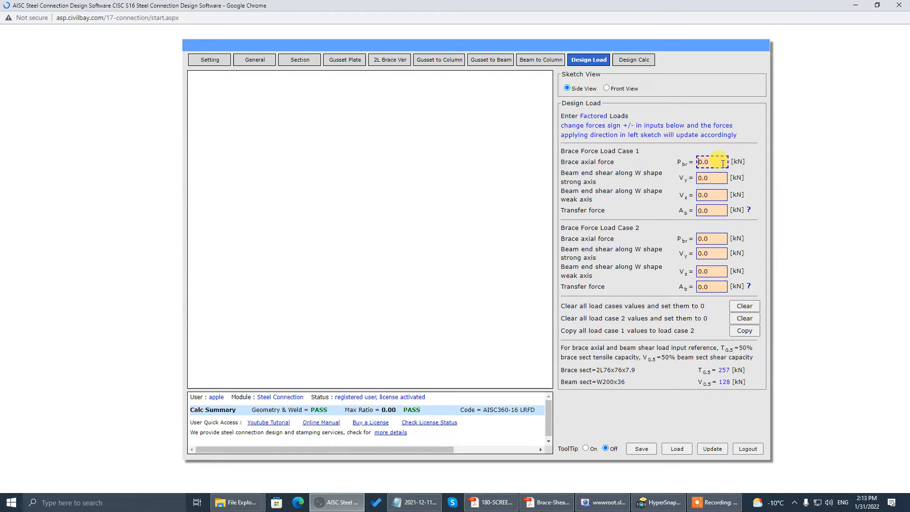
Step: Set the brace axial force to -190 kN in load case 1 and 190 kN in load case 2
drag(723, 162, 623, 165)
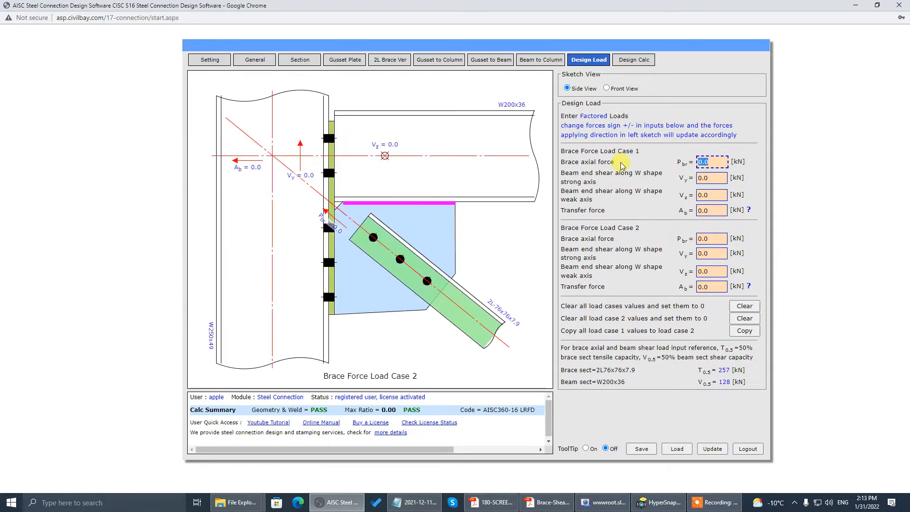
text(-1)
key(Tab)
key(Tab)
key(Tab)
key(Tab)
key(Tab)
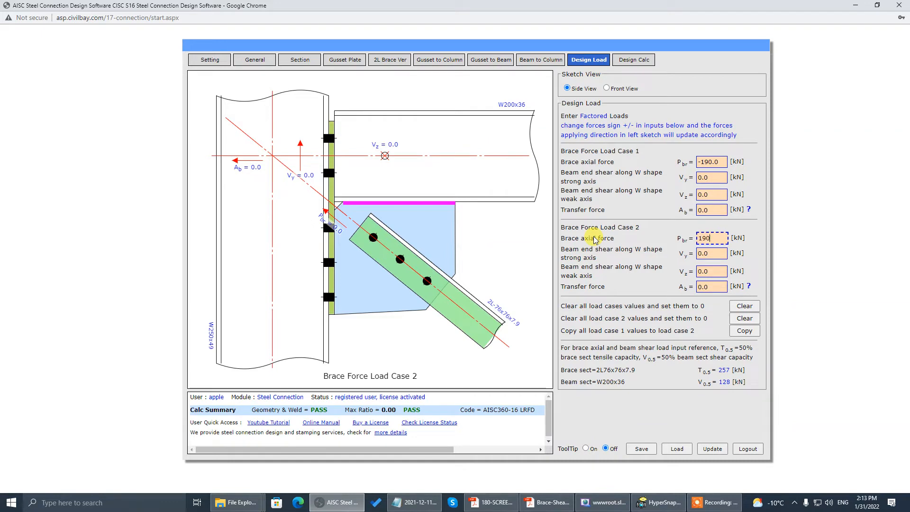
text(190)
Step: Set the beam end shear along the strong axis to 128 kN in both brace force load cases and update the model
drag(711, 178, 601, 175)
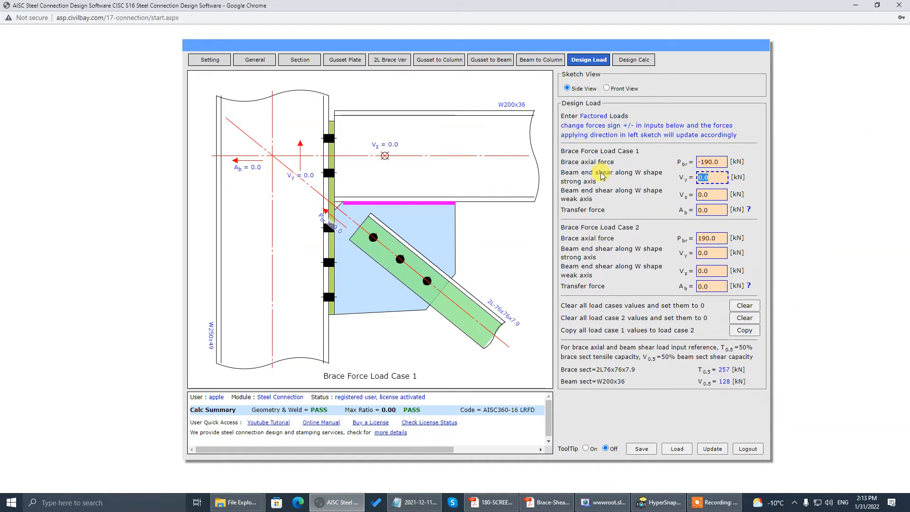
text(128)
key(Tab)
key(Tab)
key(Tab)
key(Tab)
key(Tab)
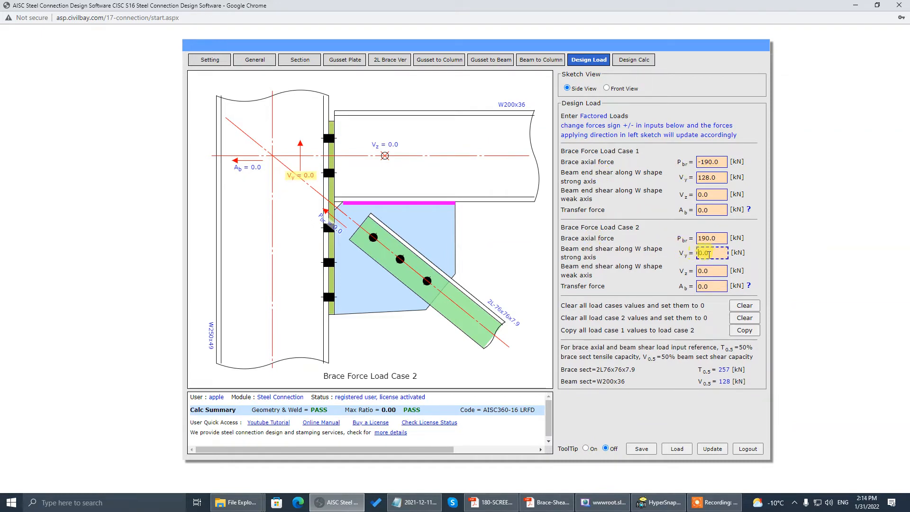
text(128)
click(630, 243)
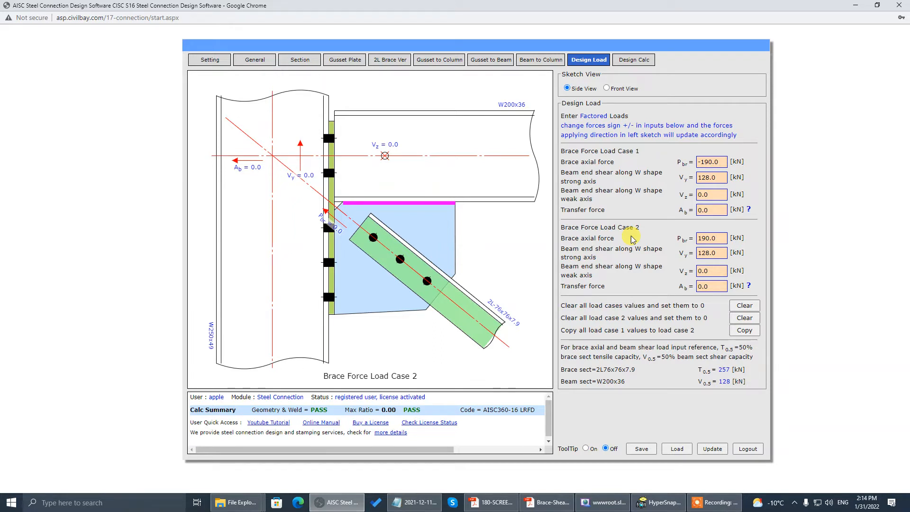
click(714, 449)
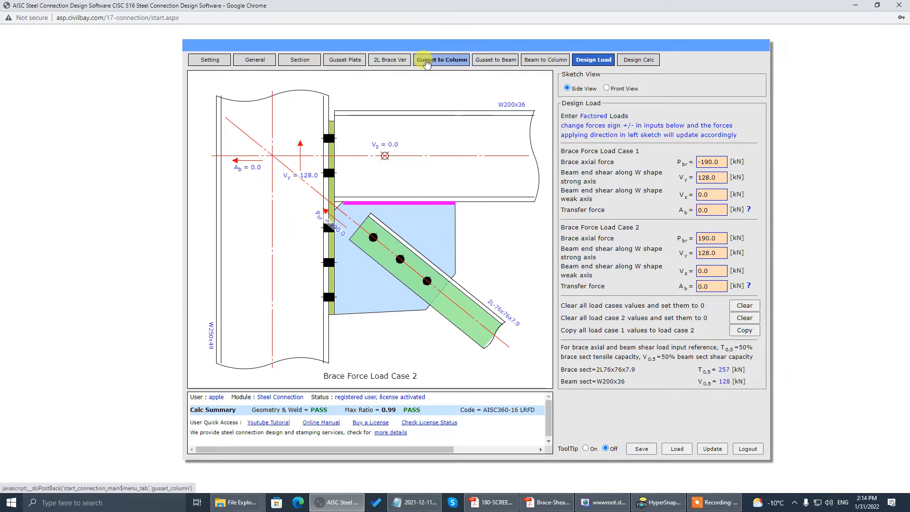
Step: Check the connection details in Brace-Shear.pdf in Adobe Acrobat, and change the design to a Shear Connection with Beam to Column Web members
click(427, 64)
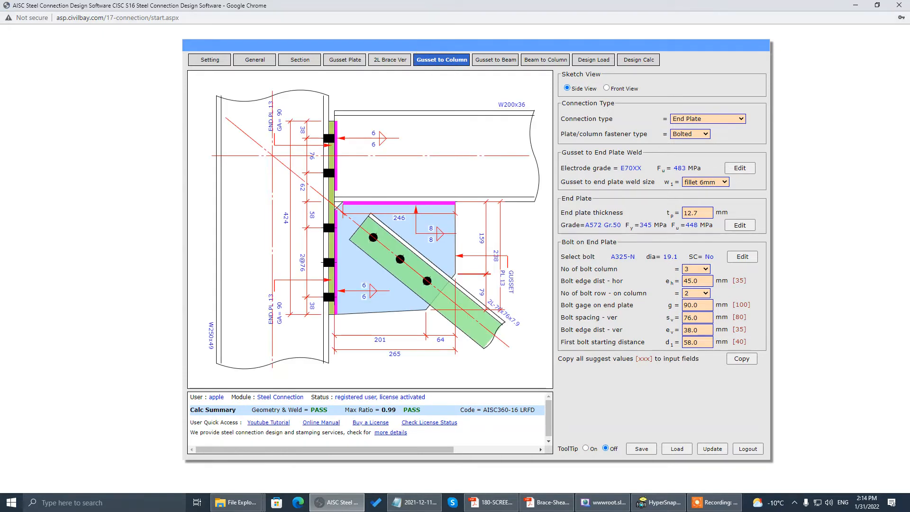
key(alt+Tab)
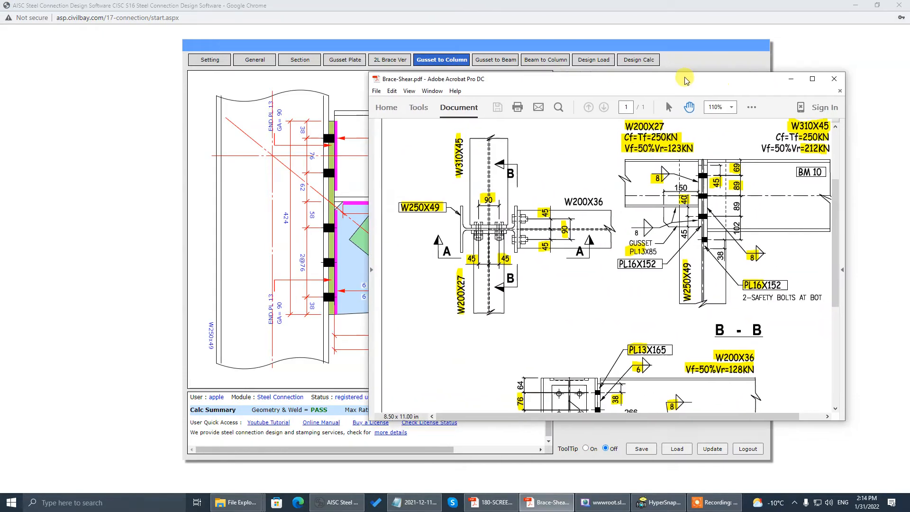
click(797, 83)
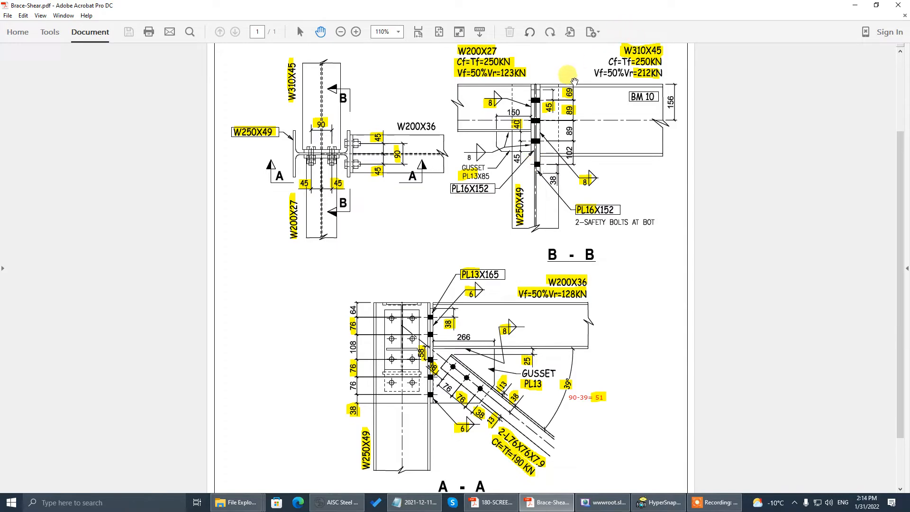
key(alt+Tab)
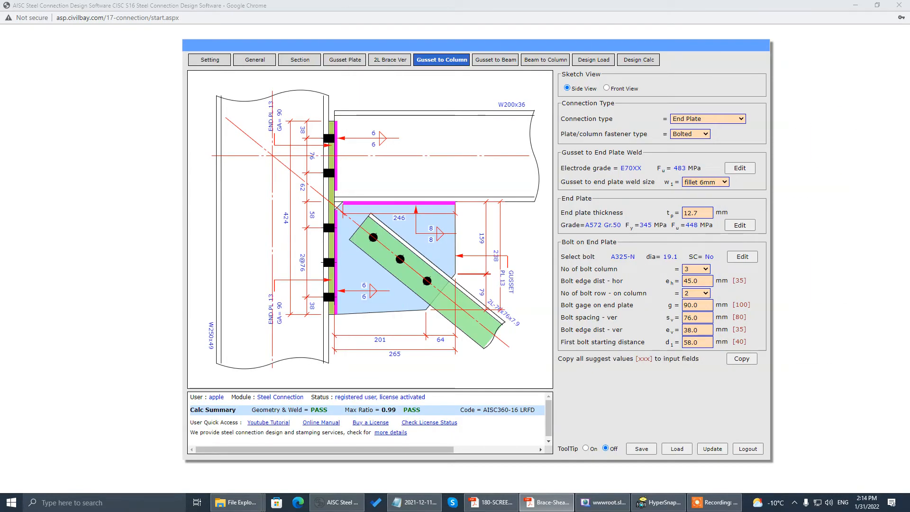
click(255, 59)
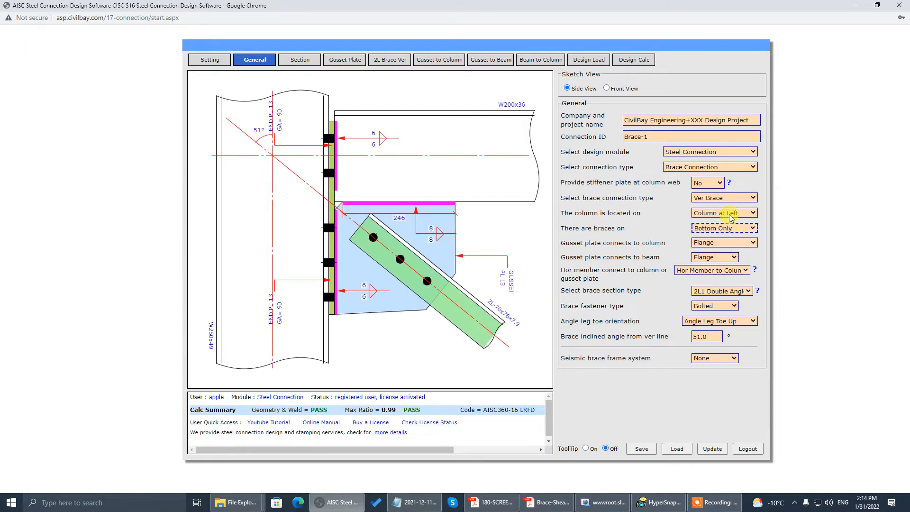
click(708, 169)
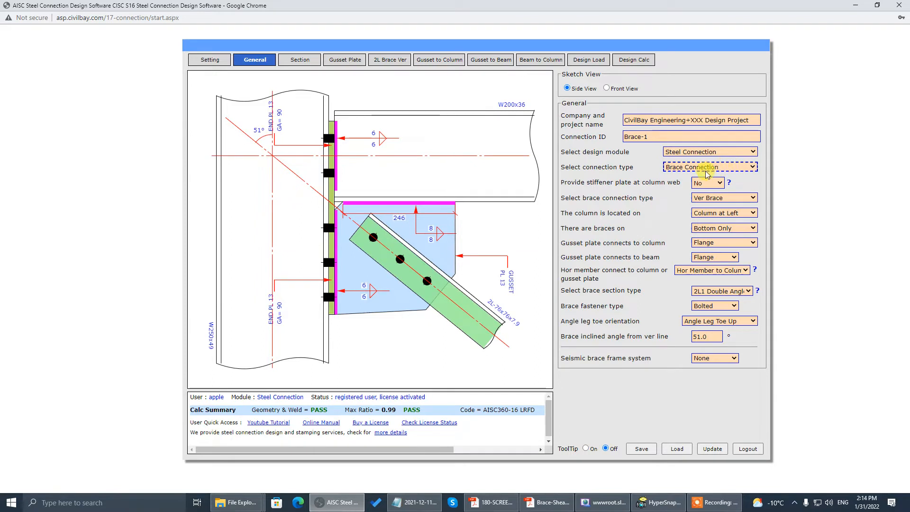
click(708, 173)
click(718, 201)
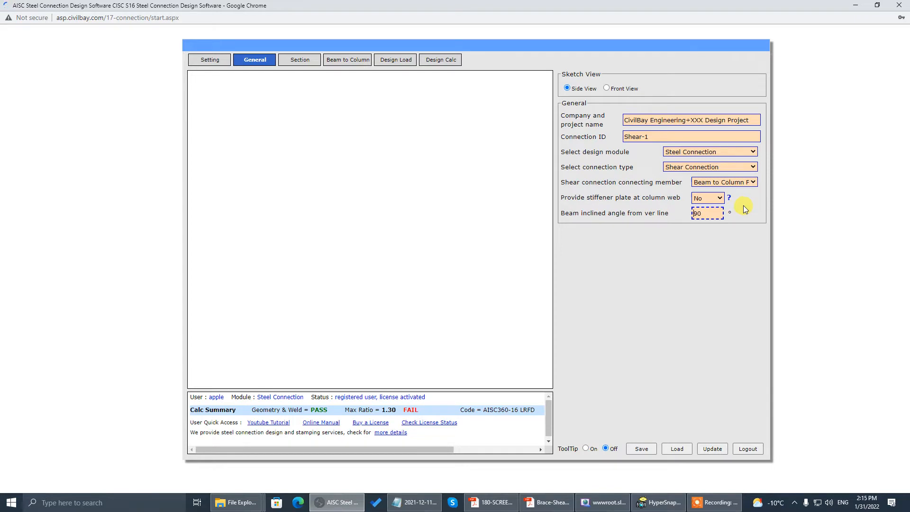
click(749, 184)
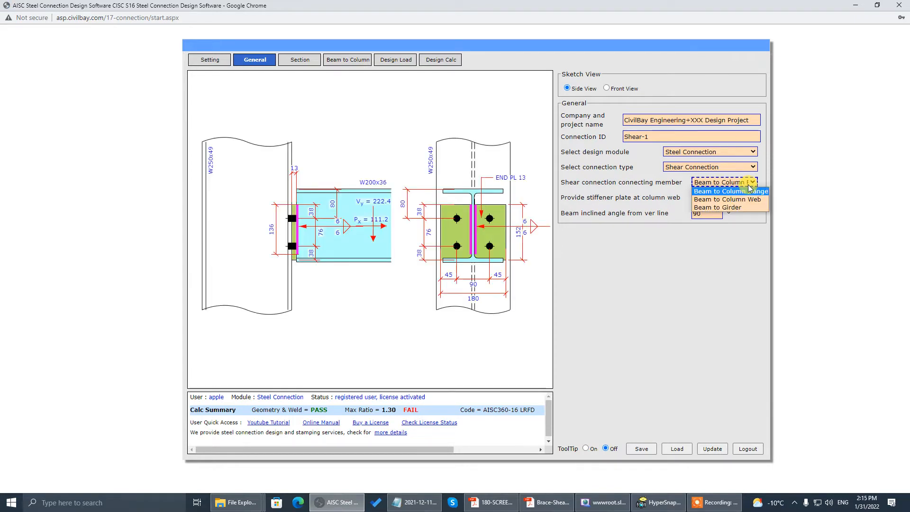
click(750, 199)
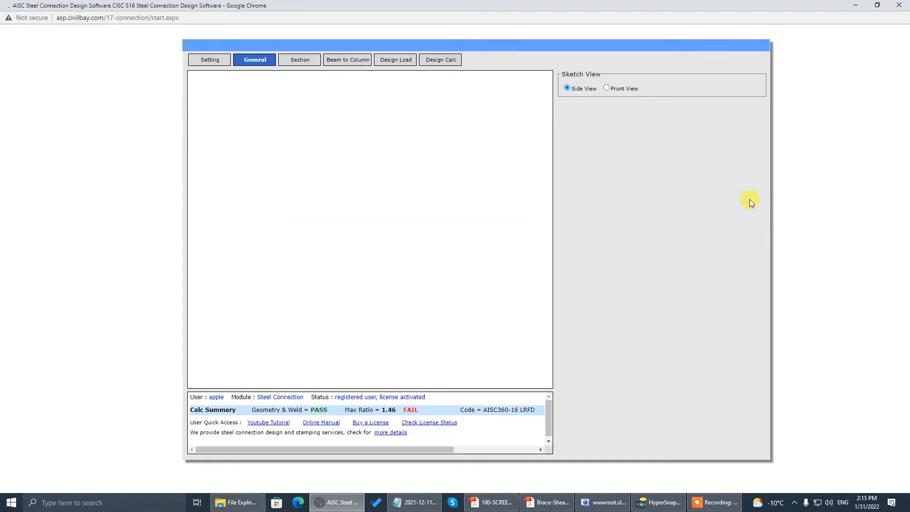
Step: Change the beam section to W310x45 from the Canadian CISC Steel Handbook library
click(303, 60)
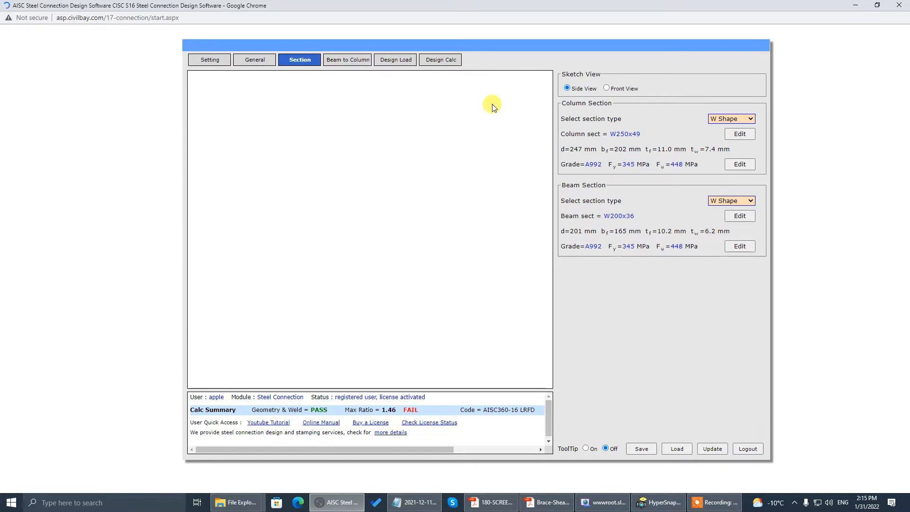
click(740, 216)
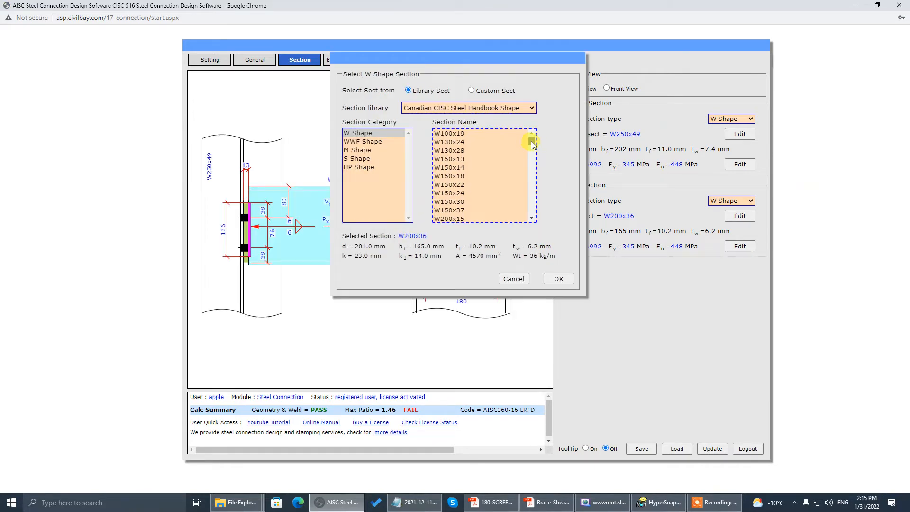
drag(532, 142, 535, 154)
click(476, 170)
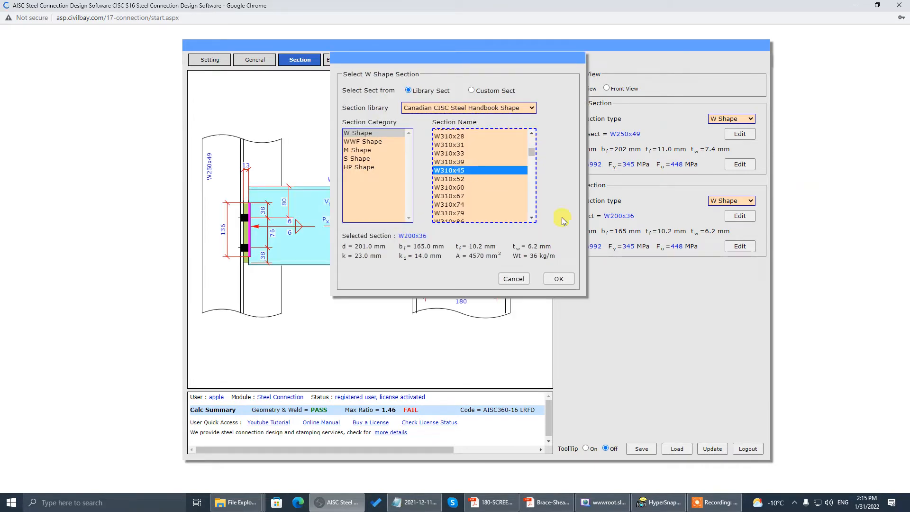
click(559, 279)
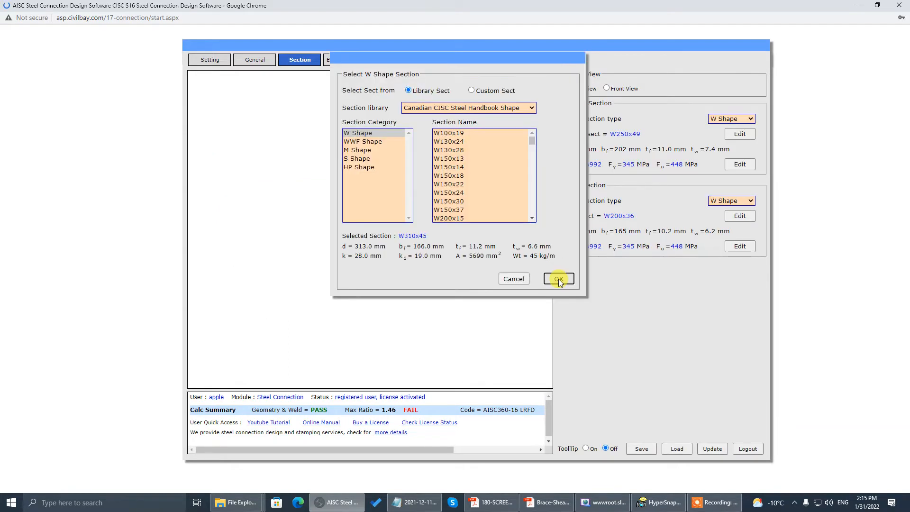
click(559, 279)
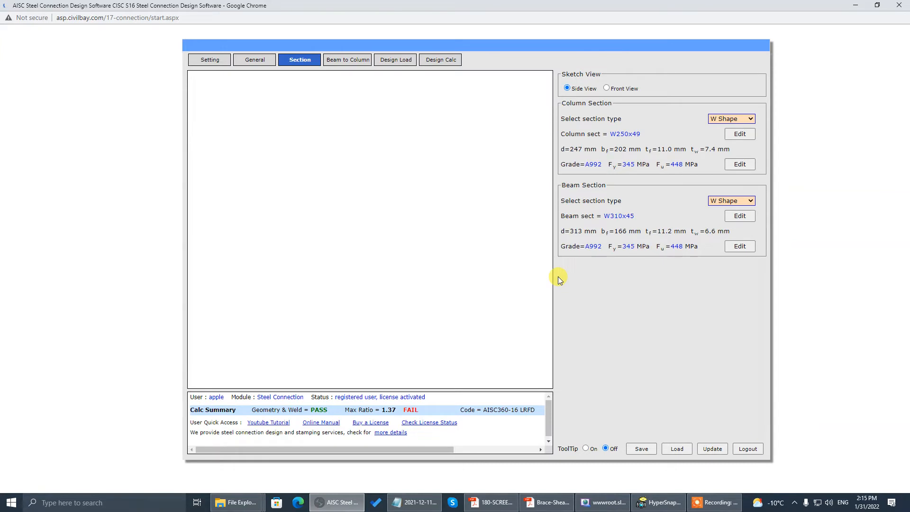
Step: Set the beam-to-column end plate's number of bolt column to 3 and its extension range to End Pl Beyond Beam Flange + 1 Row Bolt B Only
click(342, 61)
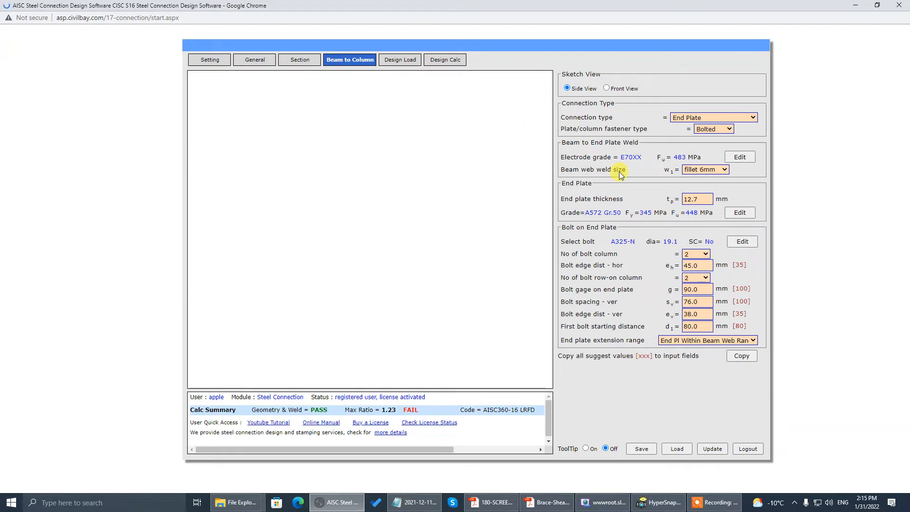
click(706, 256)
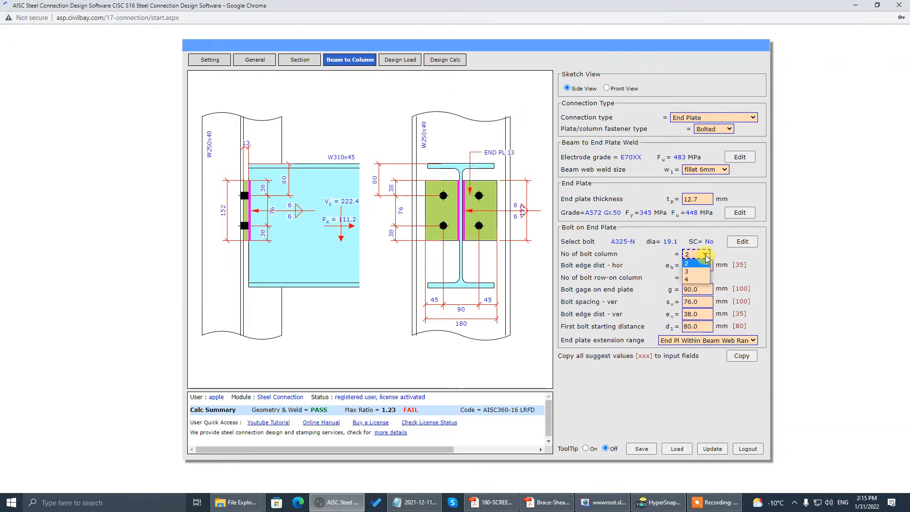
click(707, 269)
click(697, 254)
click(695, 267)
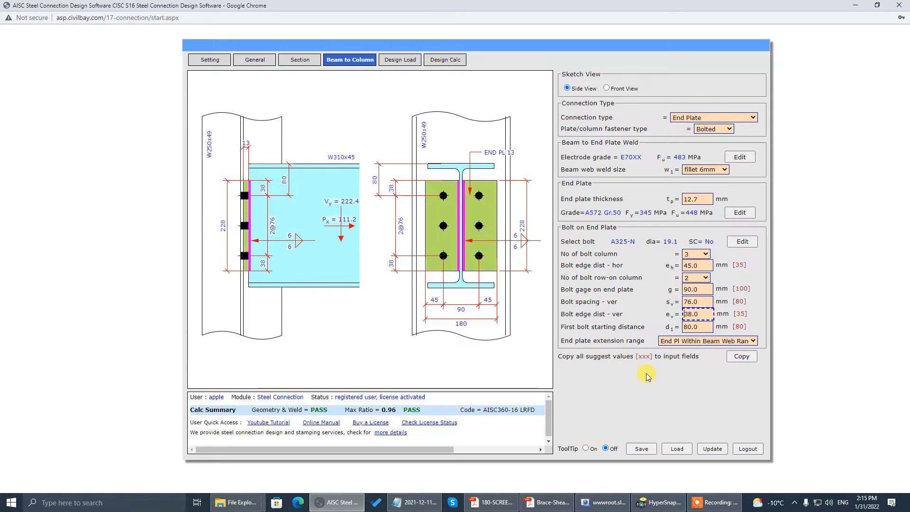
click(712, 349)
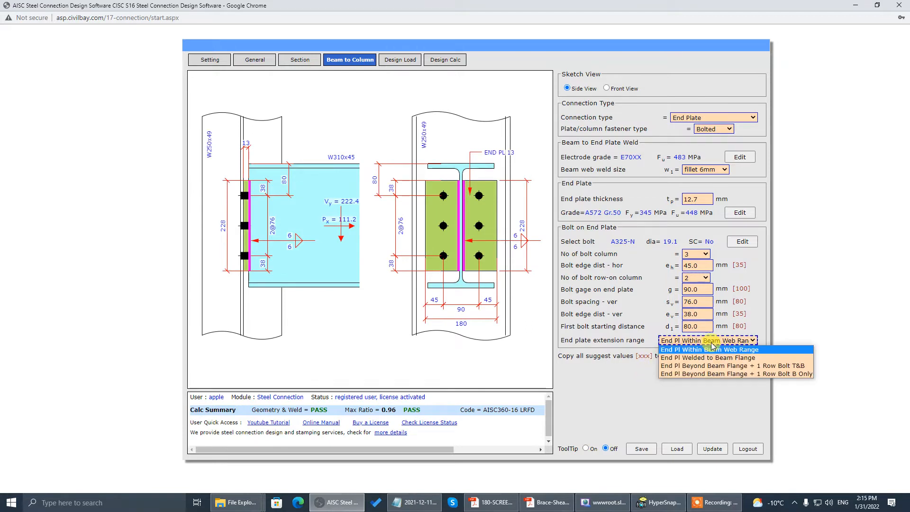
click(734, 374)
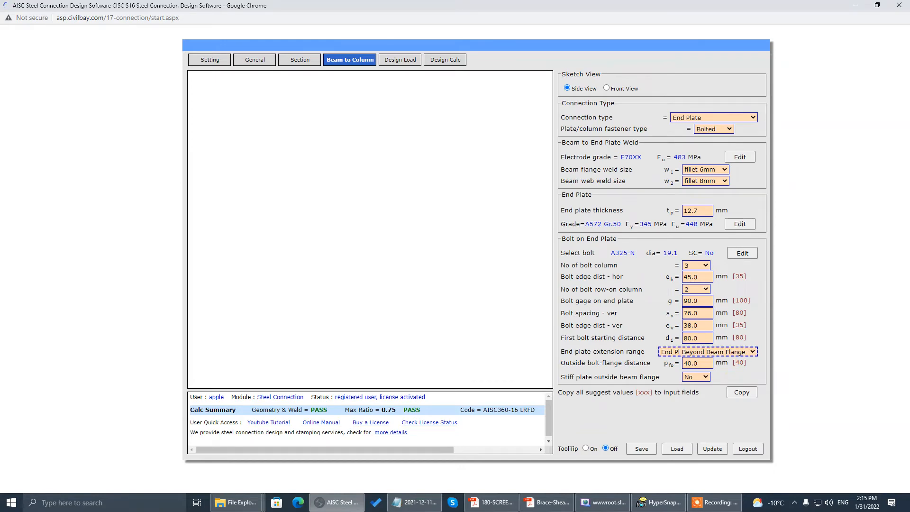
Step: Check the end plate details in Brace-Shear.pdf in Adobe Acrobat, and set the beam-to-column end plate thickness to 15.8 mm
key(alt+Tab)
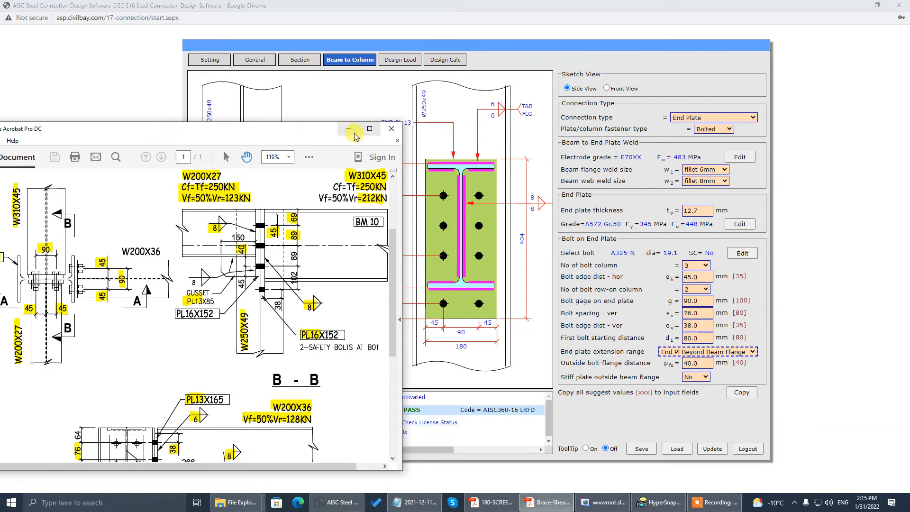
click(370, 129)
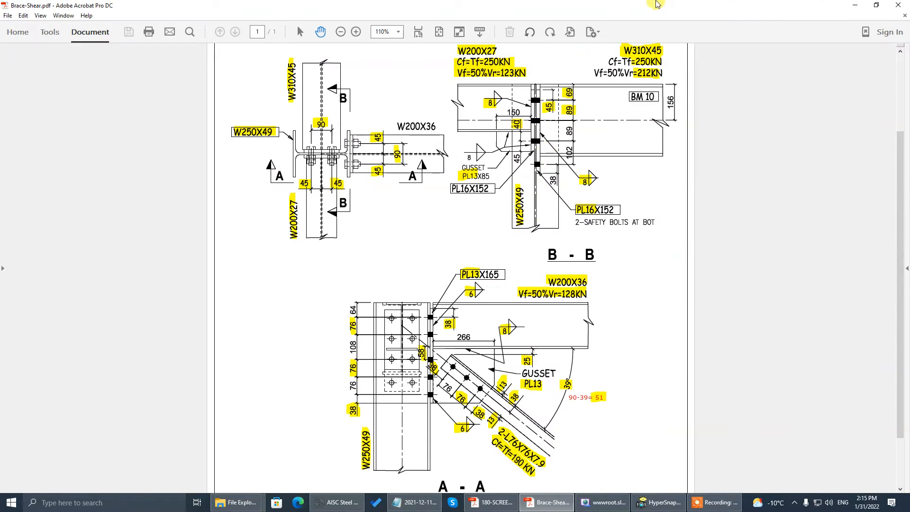
key(alt+Tab)
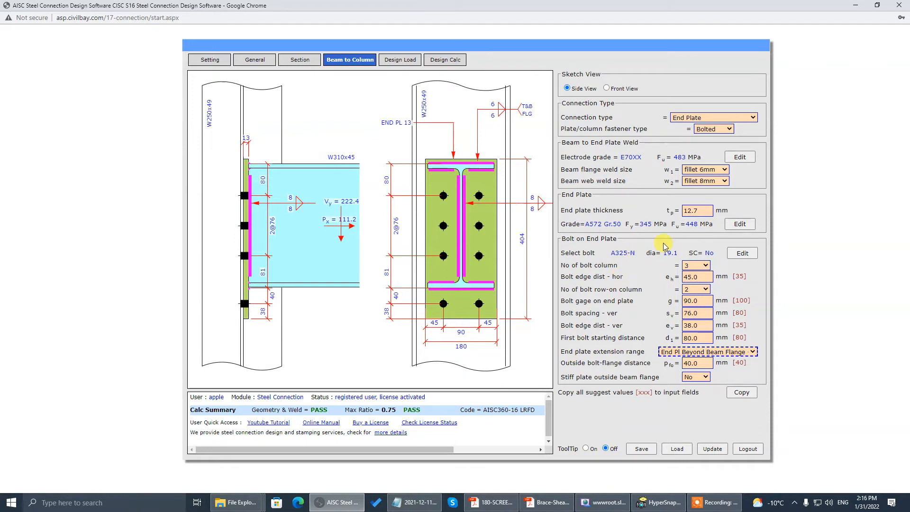
double_click(697, 211)
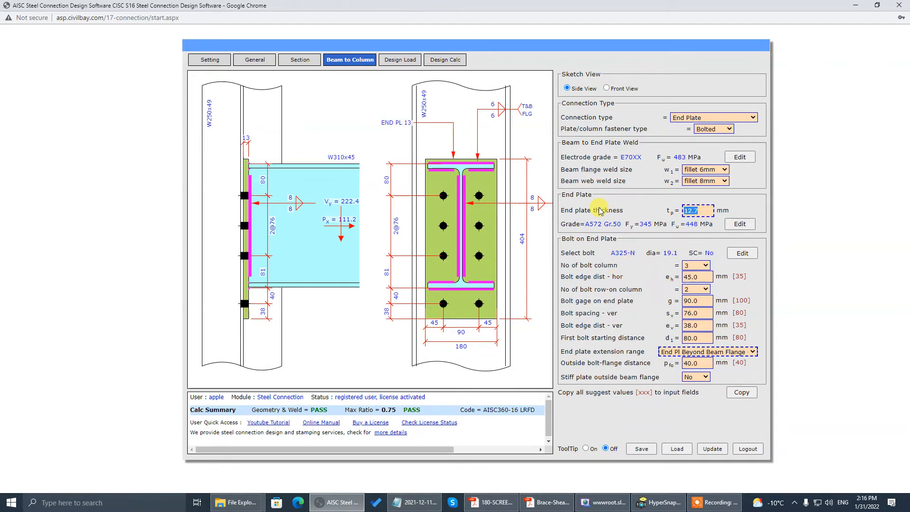
text(1)
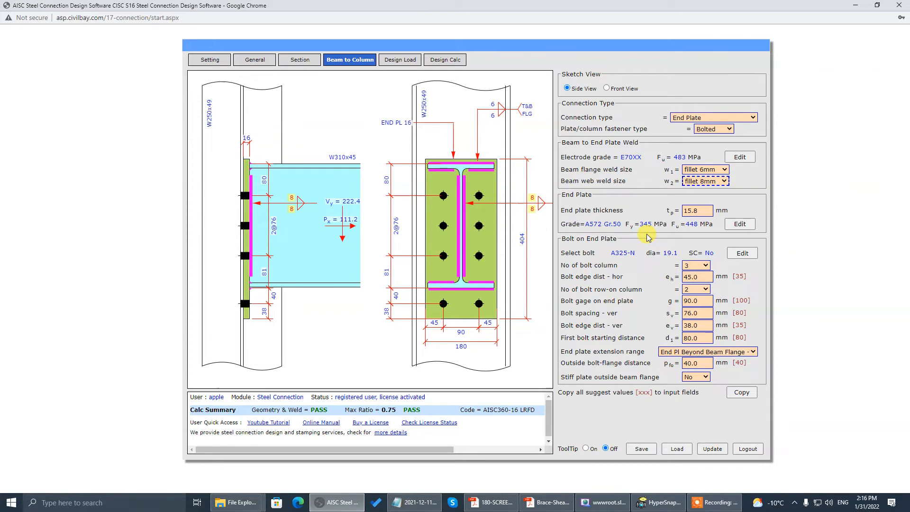
Step: Set the end plate's vertical bolt spacing to 89 mm and the first bolt starting distance to 69 mm
click(695, 267)
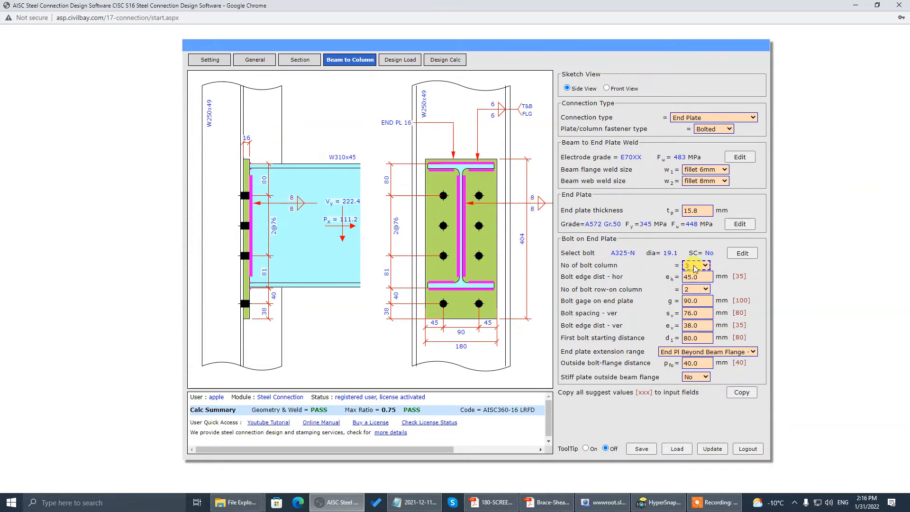
click(700, 276)
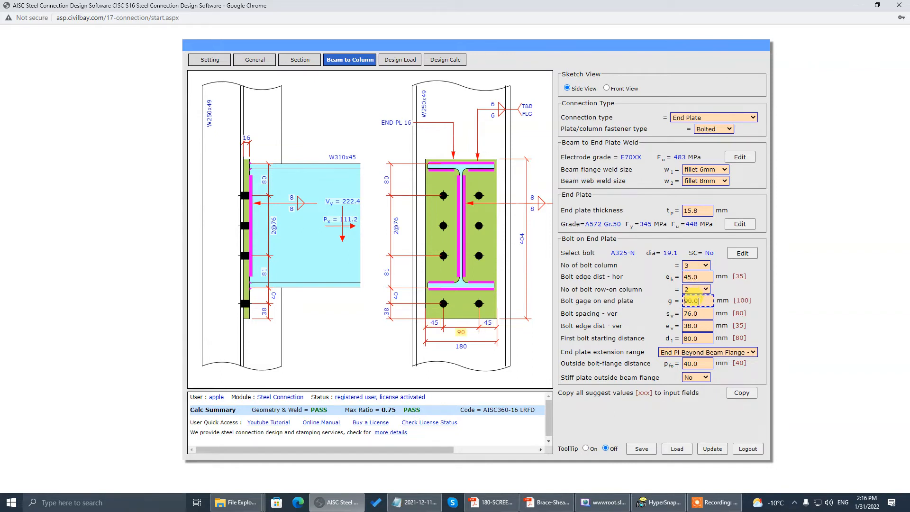
click(699, 313)
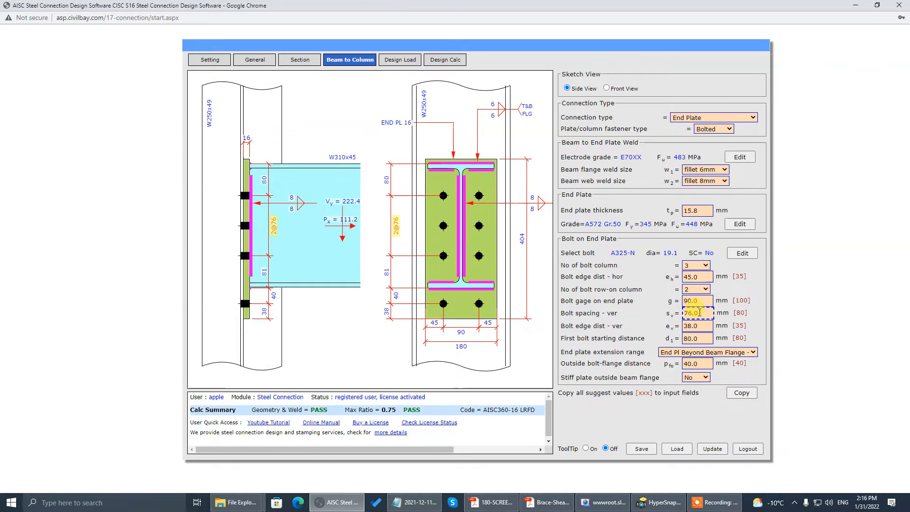
drag(704, 313, 604, 315)
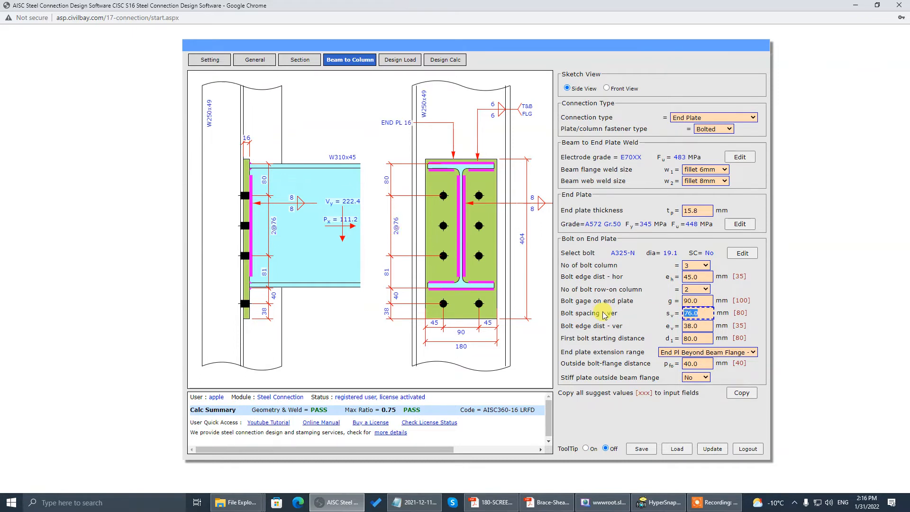
click(707, 326)
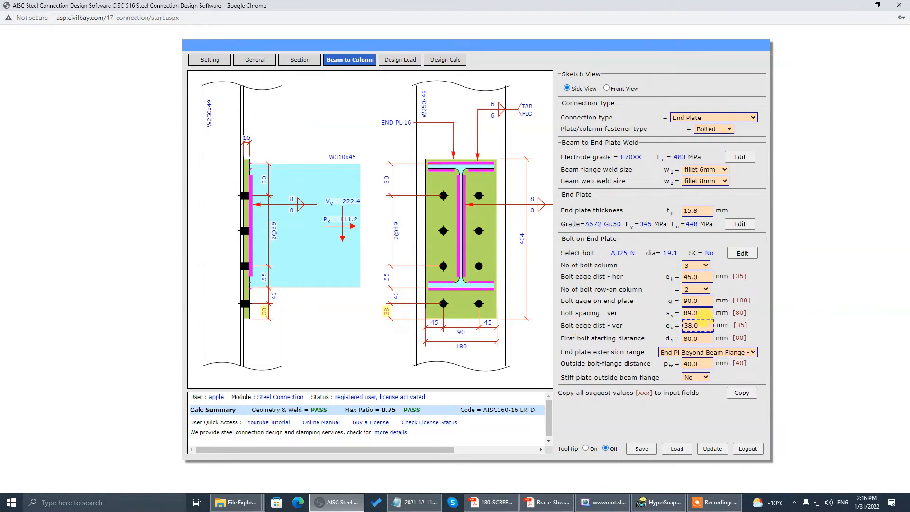
click(704, 336)
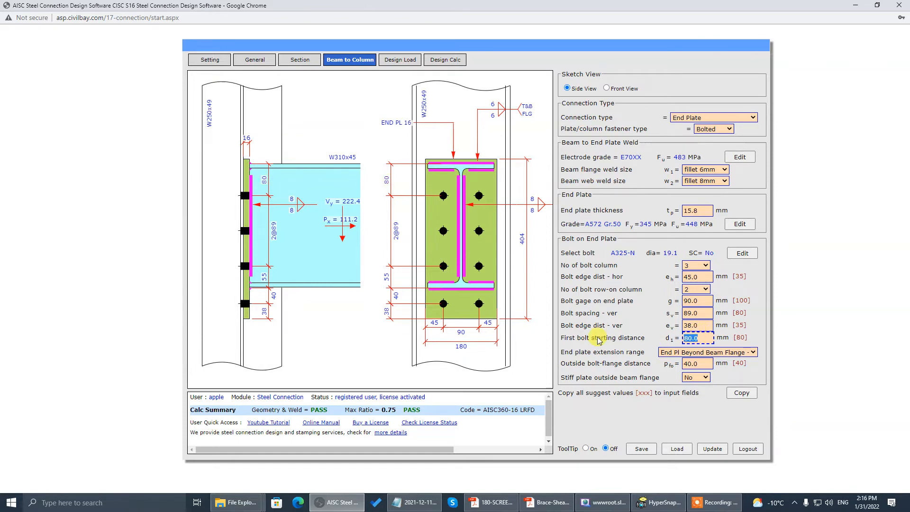
text(69)
key(Tab)
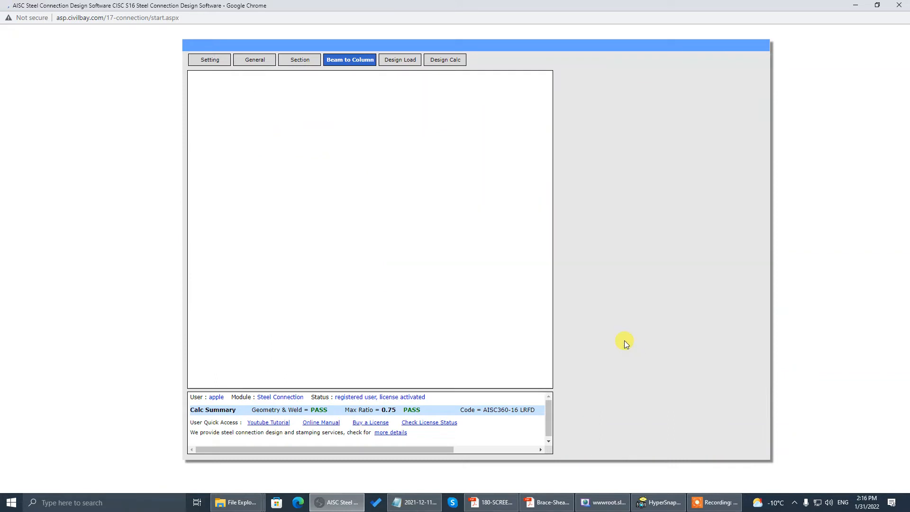
Step: Check the end plate's outside bolt-flange distance and its option for a stiff plate outside the beam flange
click(699, 364)
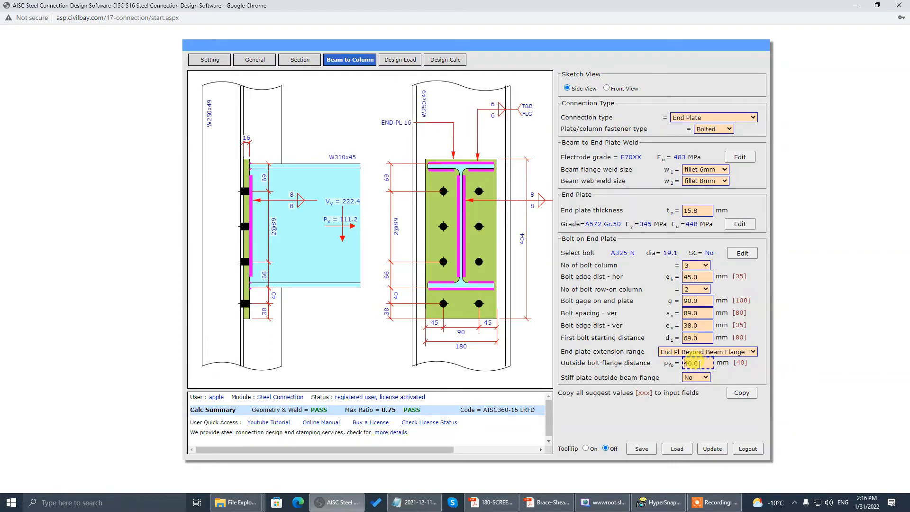
click(688, 364)
click(694, 378)
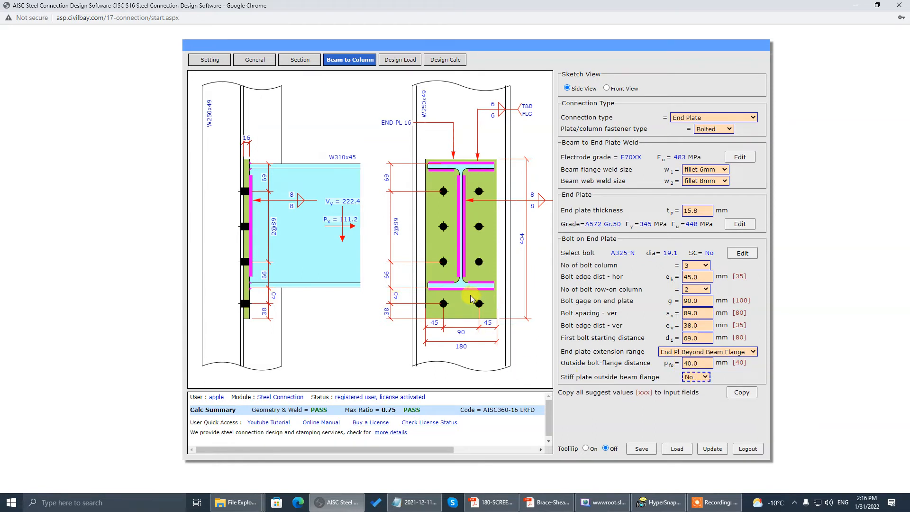
click(694, 378)
click(696, 394)
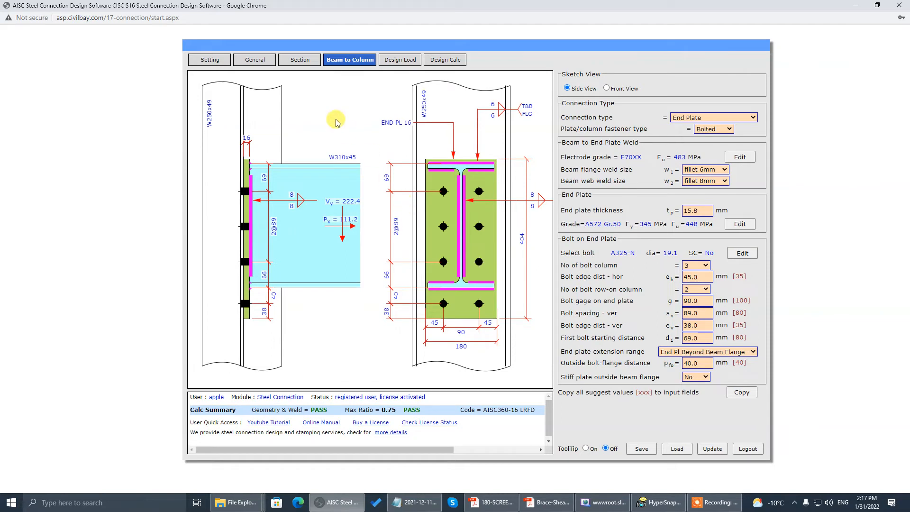
Step: Check the W310X45 beam loads in Brace-Shear.pdf in Adobe Acrobat, and set strong-axis end shear to 212 kN and axial load to -250 kN
click(391, 62)
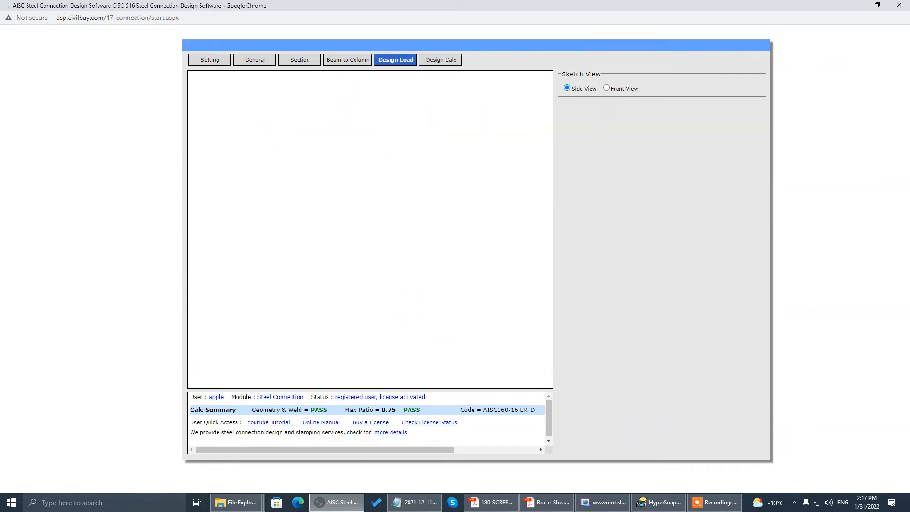
click(714, 155)
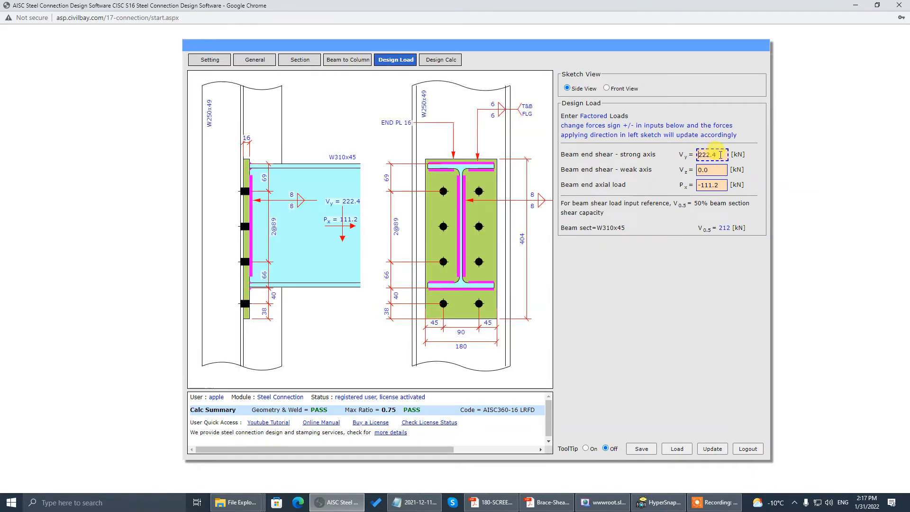
click(548, 502)
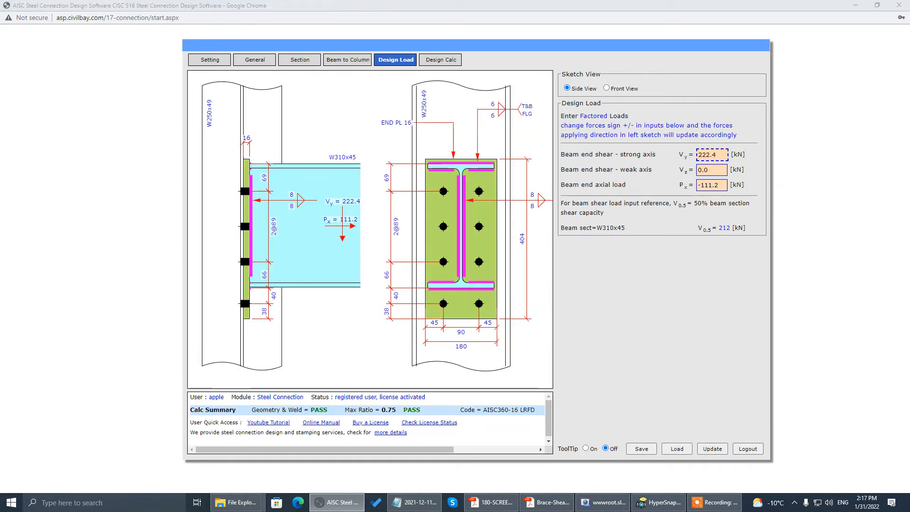
click(673, 88)
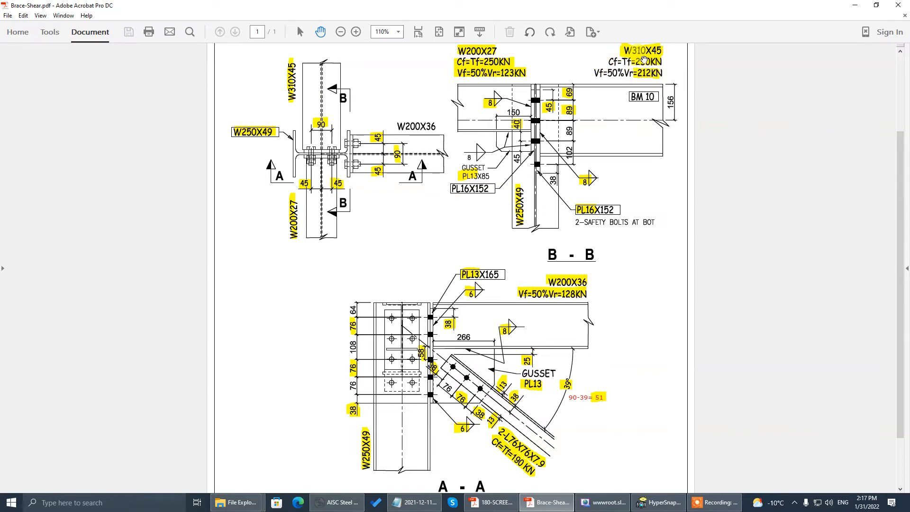
key(alt+Tab)
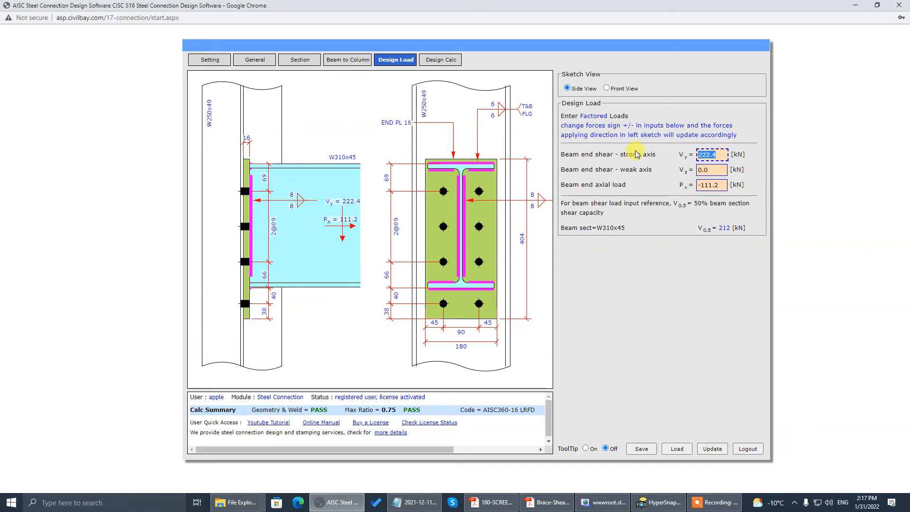
click(723, 183)
drag(723, 182, 612, 179)
text(-250.0)
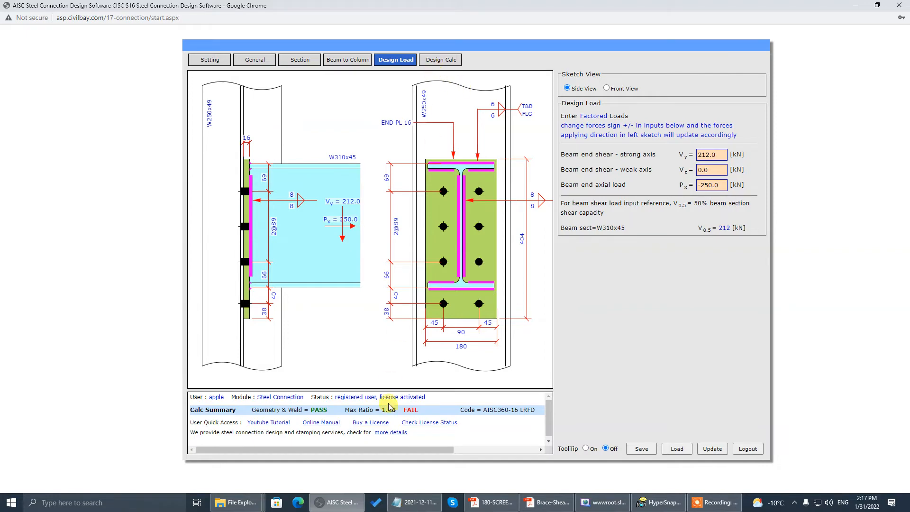
Step: Examine the beam-to-column design calculation, expanding the Column Web Axial Yielding check to read its formulas, yield-line figure and stiffener advice
click(441, 59)
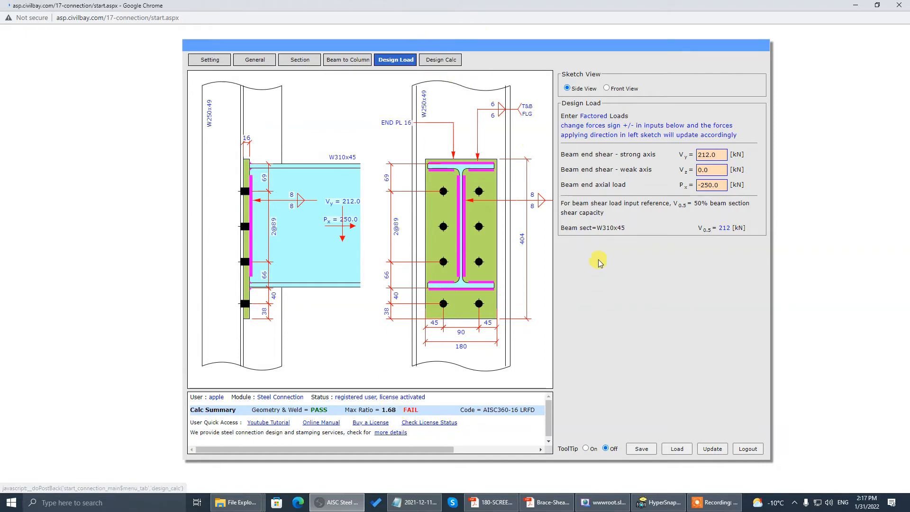
scroll(400, 248, down, 5)
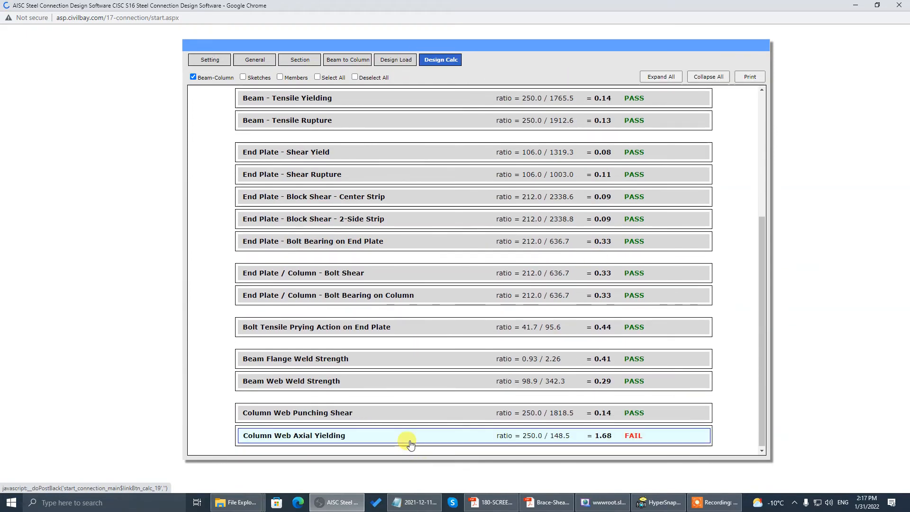
click(411, 436)
scroll(451, 297, down, 10)
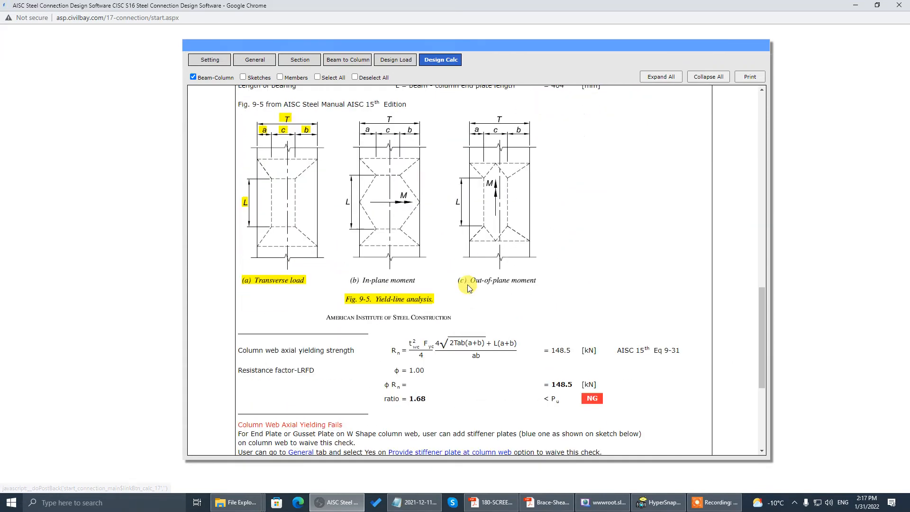
scroll(465, 289, up, 1)
click(270, 230)
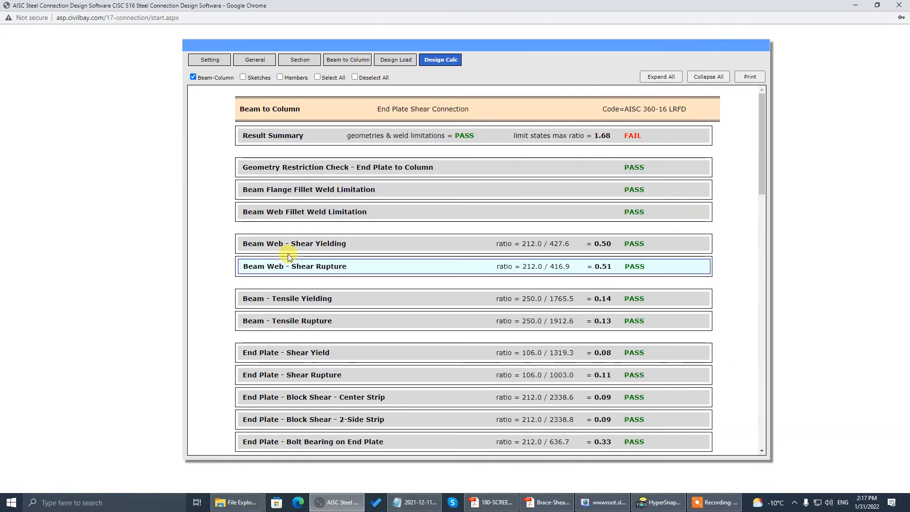
scroll(294, 265, down, 12)
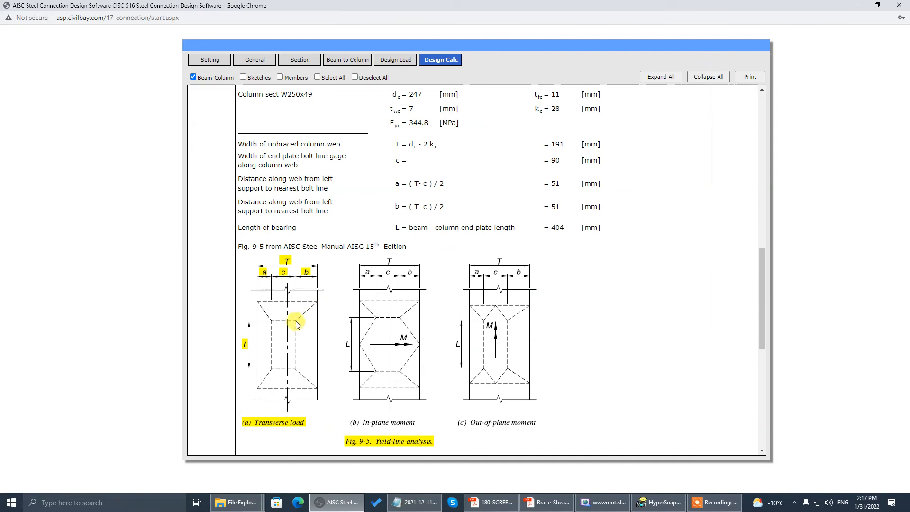
scroll(534, 402, up, 7)
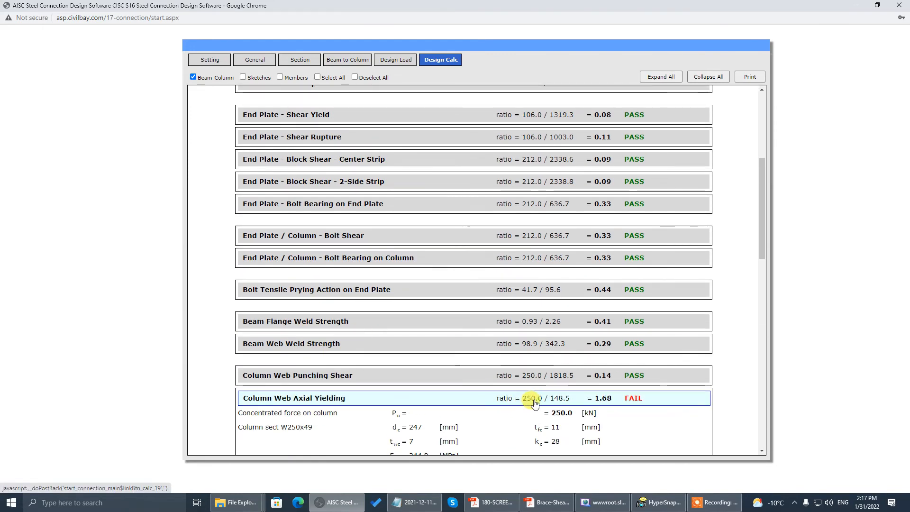
scroll(534, 402, down, 2)
scroll(535, 403, down, 6)
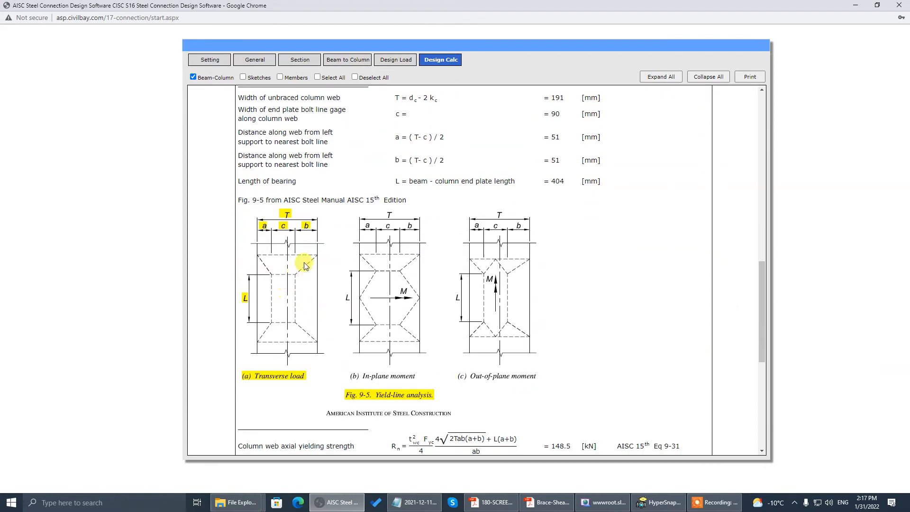
scroll(304, 284, down, 3)
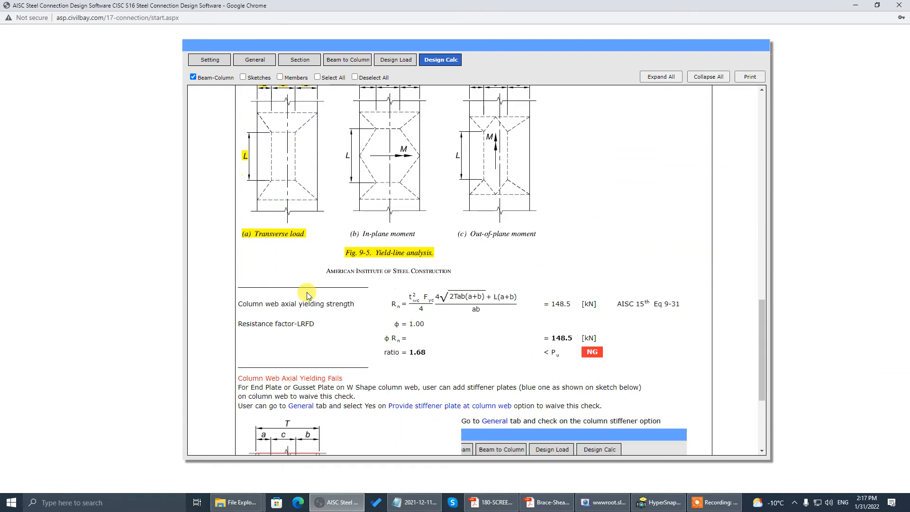
scroll(380, 338, down, 4)
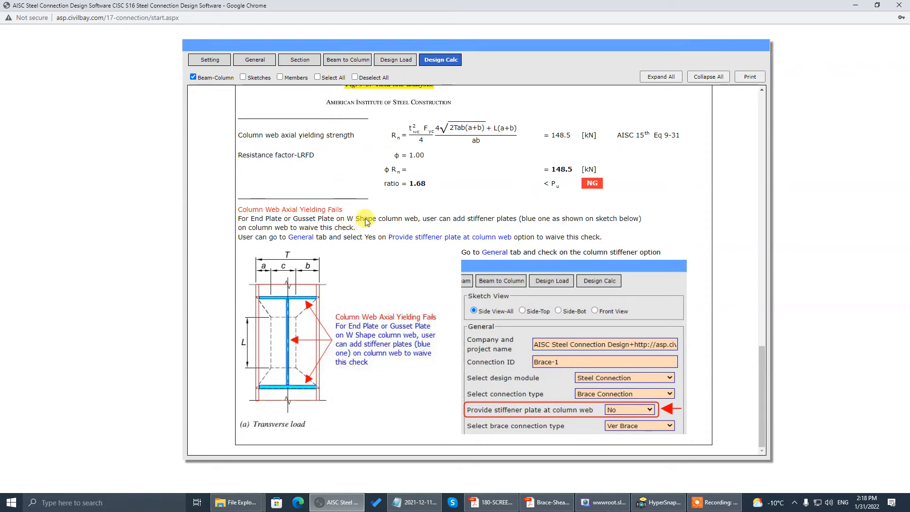
scroll(365, 222, up, 6)
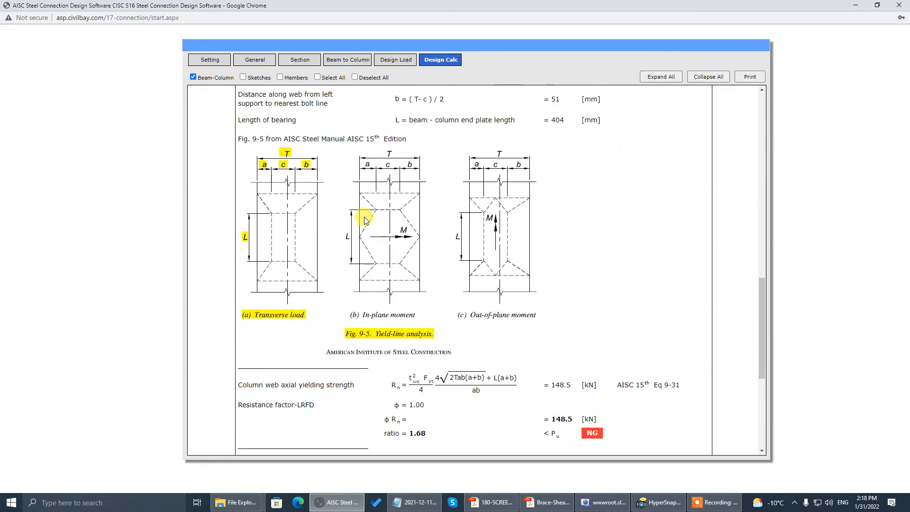
Step: Set the general option Provide stiffener plate at column web to Yes
click(358, 61)
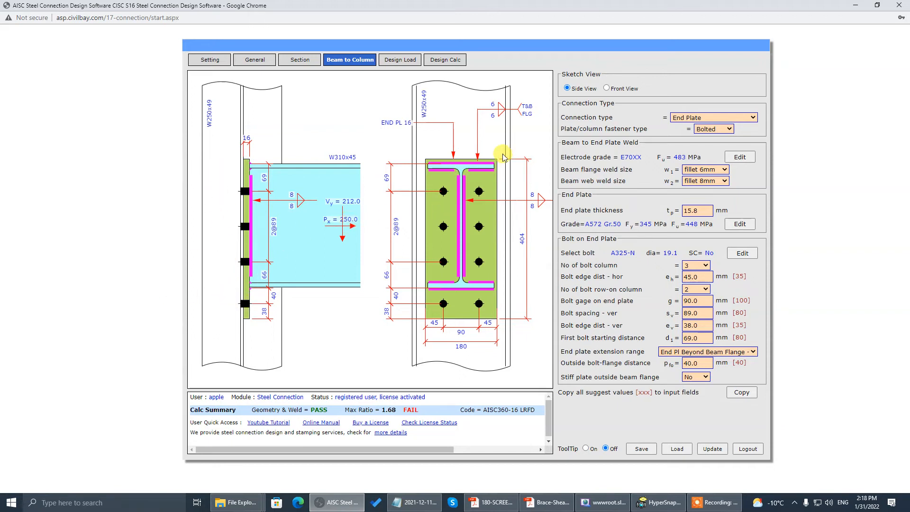
click(257, 60)
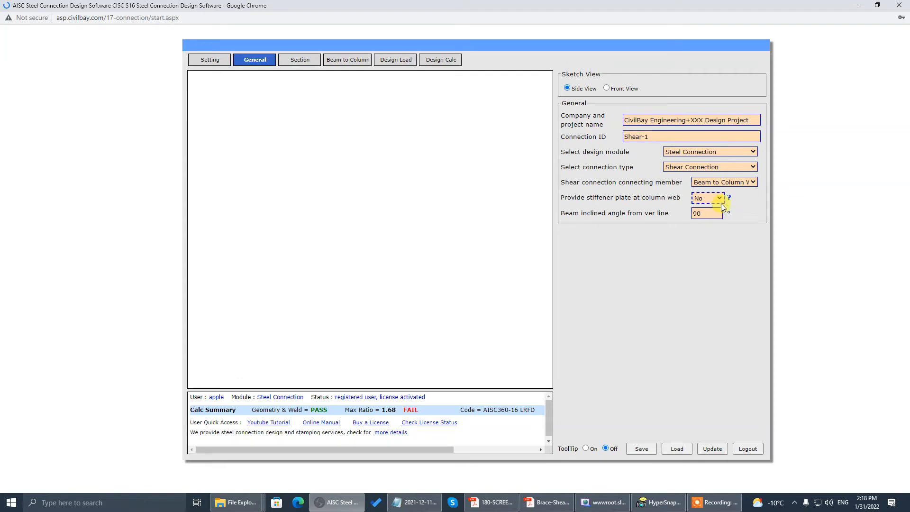
click(720, 202)
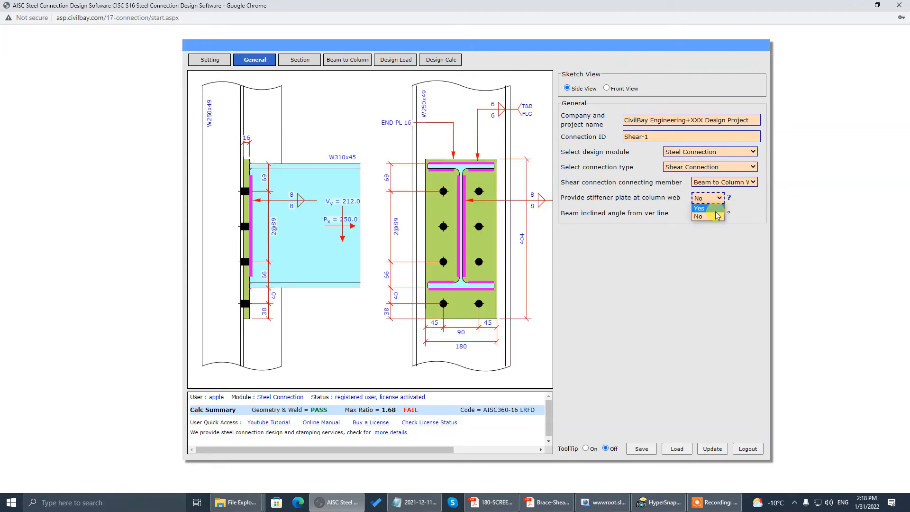
click(716, 210)
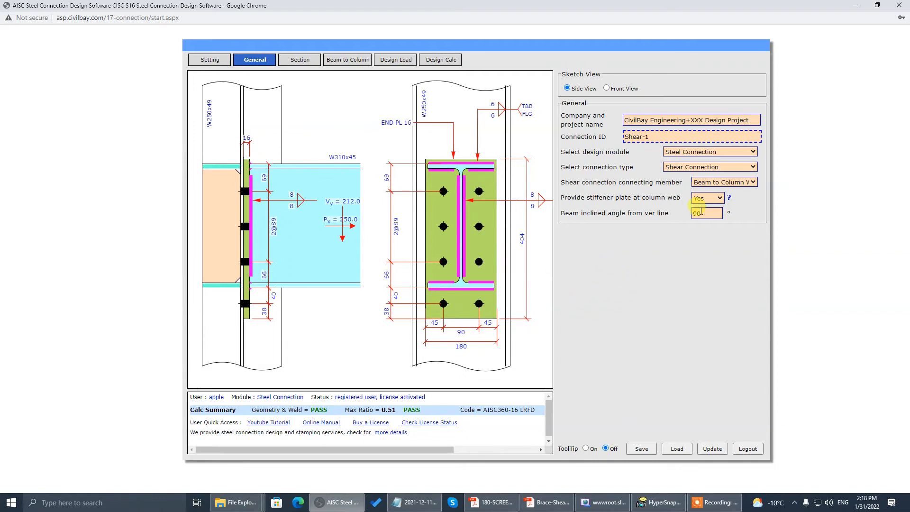
click(702, 213)
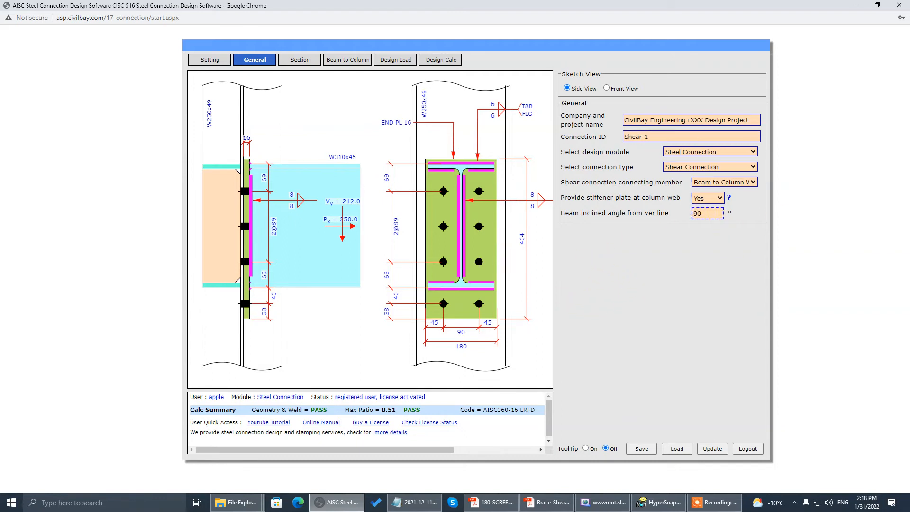
Step: Check the opposite beam in Brace-Shear.pdf in Adobe Acrobat, and change the beam section to W200x27 from the Canadian CISC Steel Handbook library
key(alt+Tab)
click(687, 86)
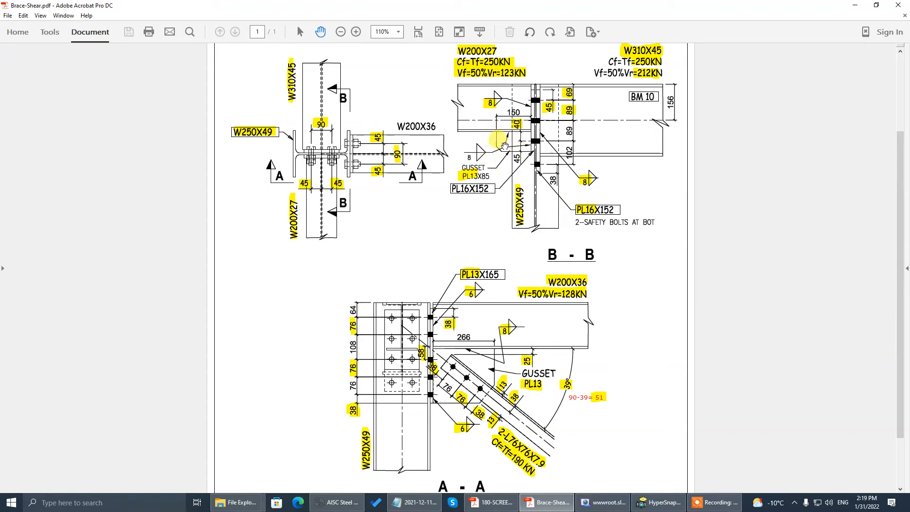
drag(566, 5, 908, 87)
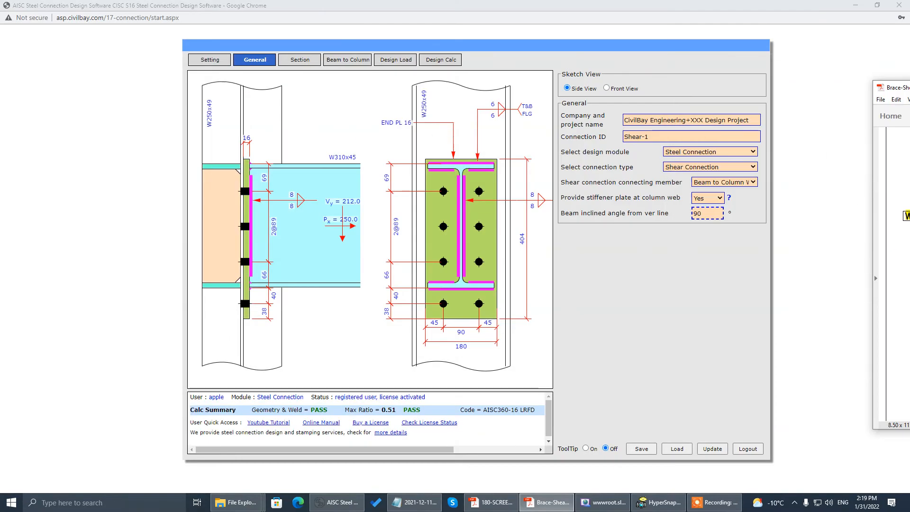
click(300, 59)
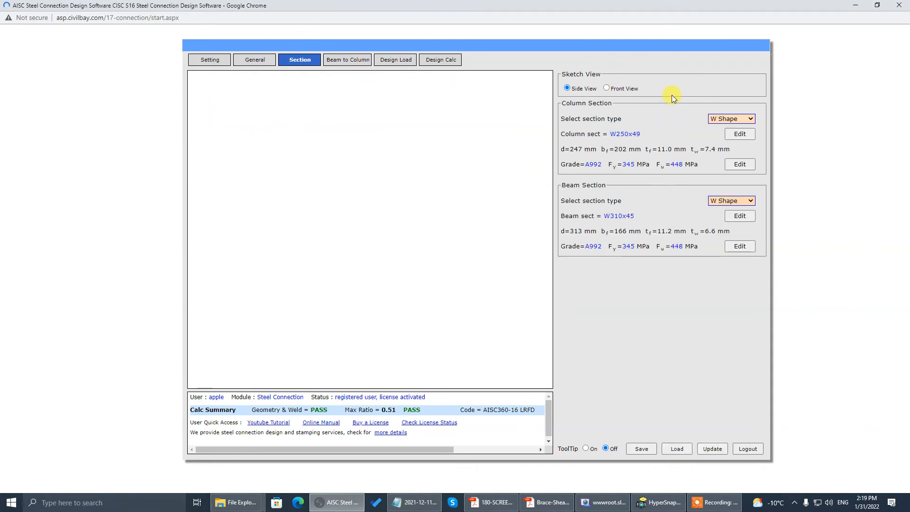
click(750, 201)
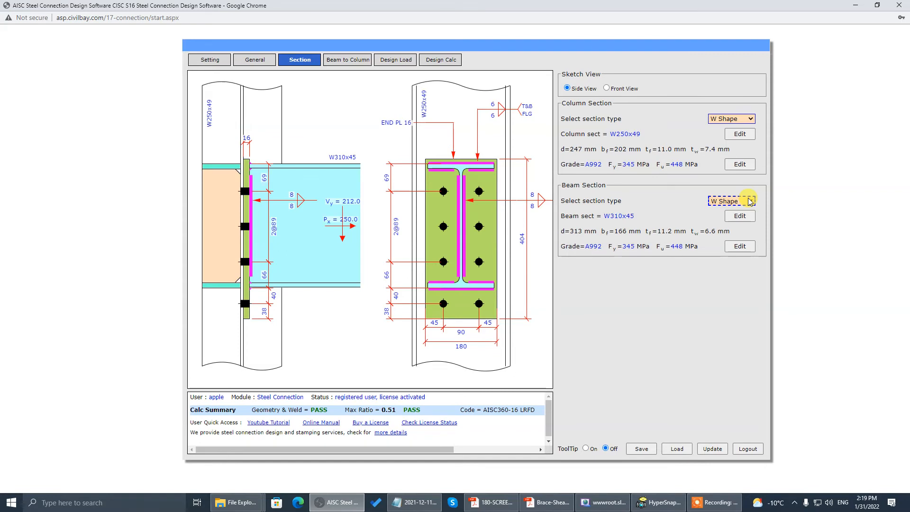
click(733, 231)
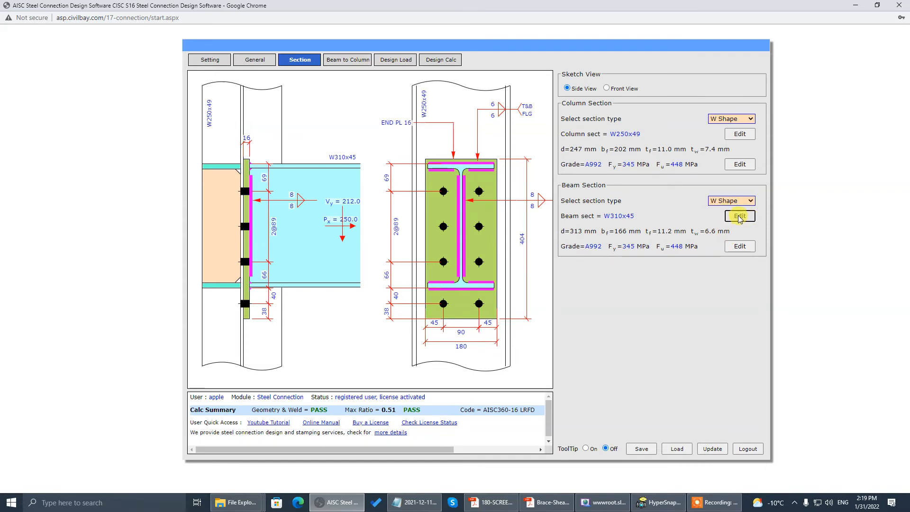
click(725, 216)
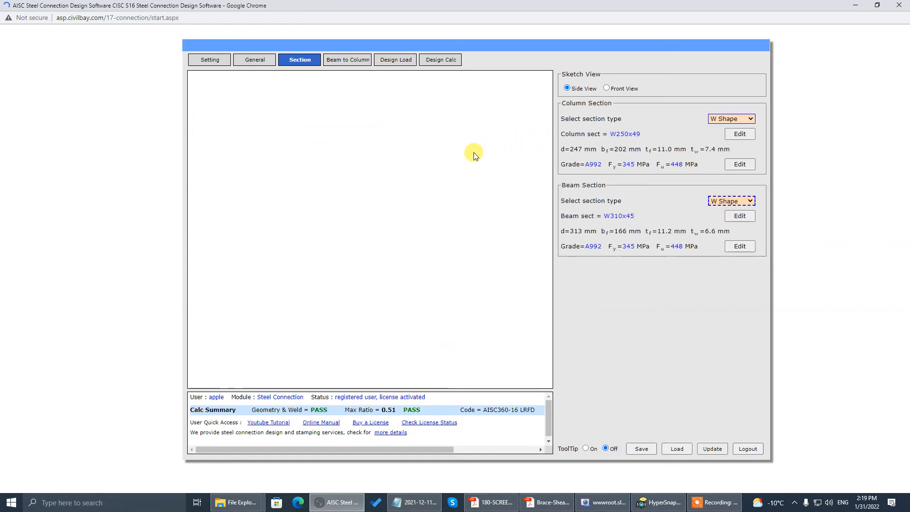
scroll(527, 138, down, 3)
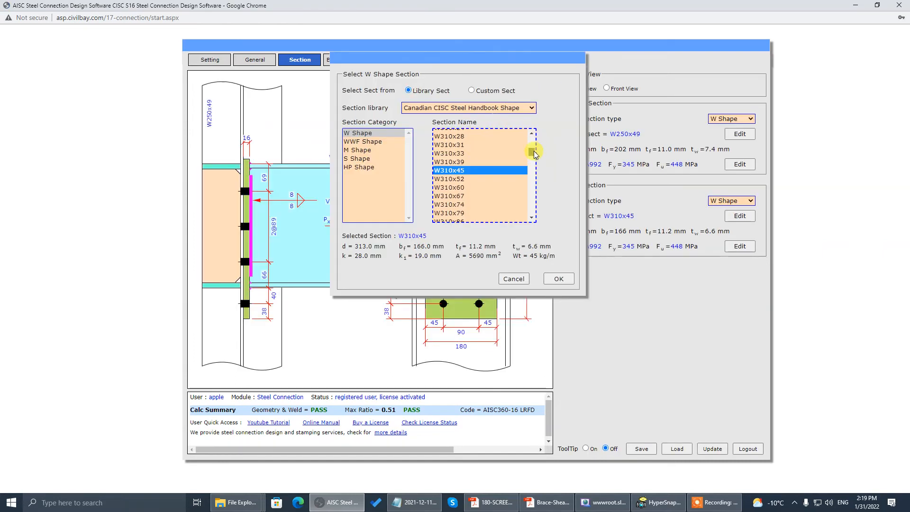
click(465, 173)
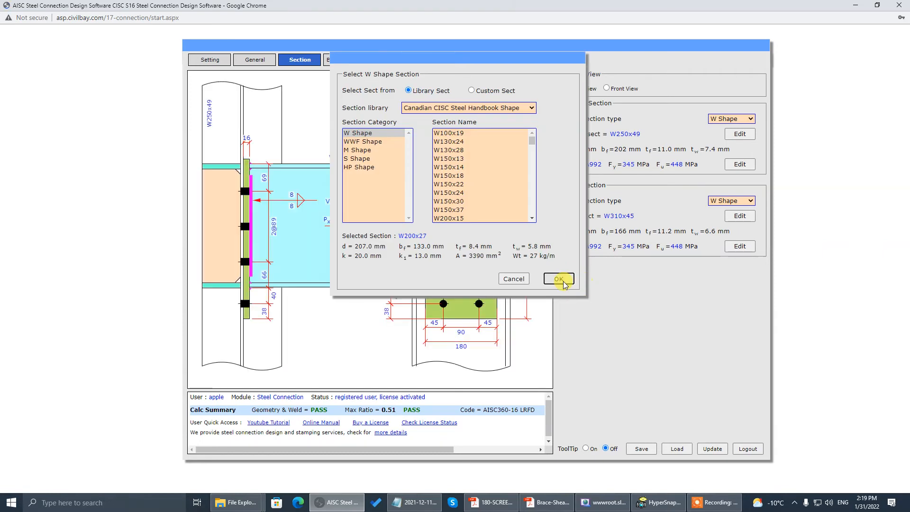
click(561, 280)
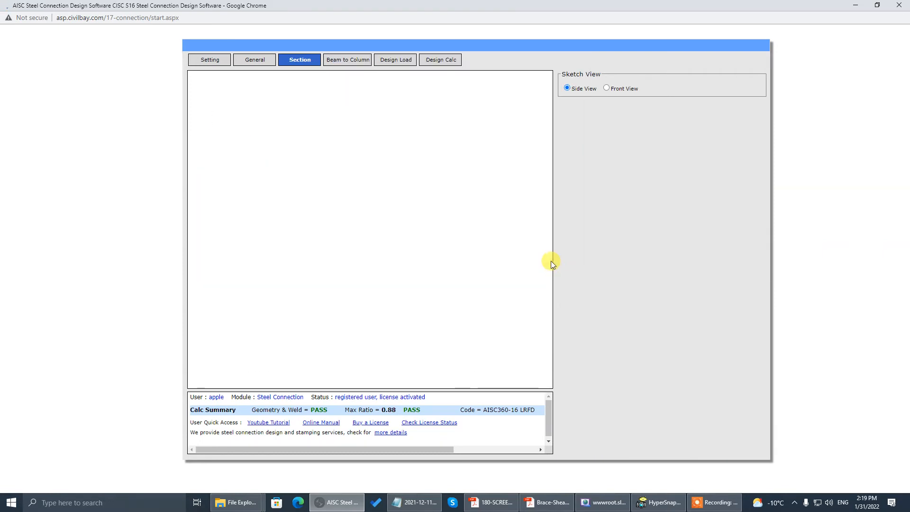
Step: Set the beam-to-column end plate's number of bolt column to 2
click(356, 60)
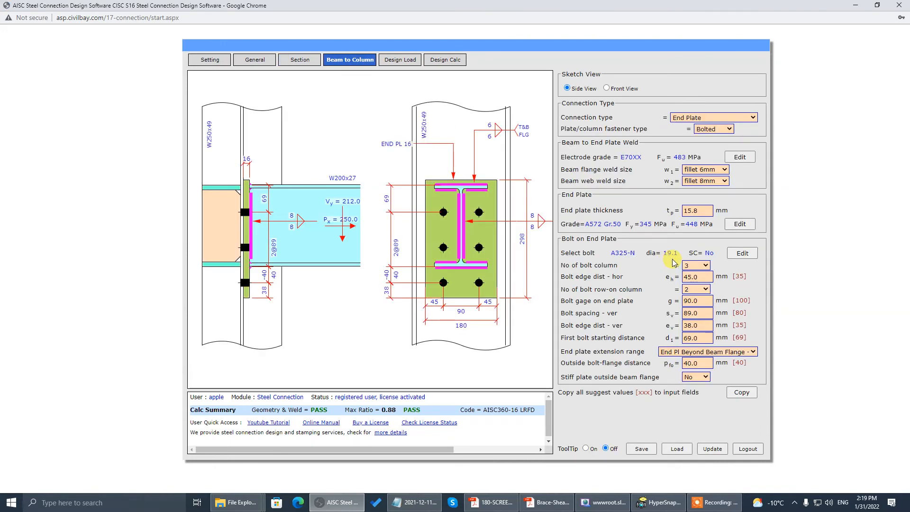
click(695, 266)
click(694, 281)
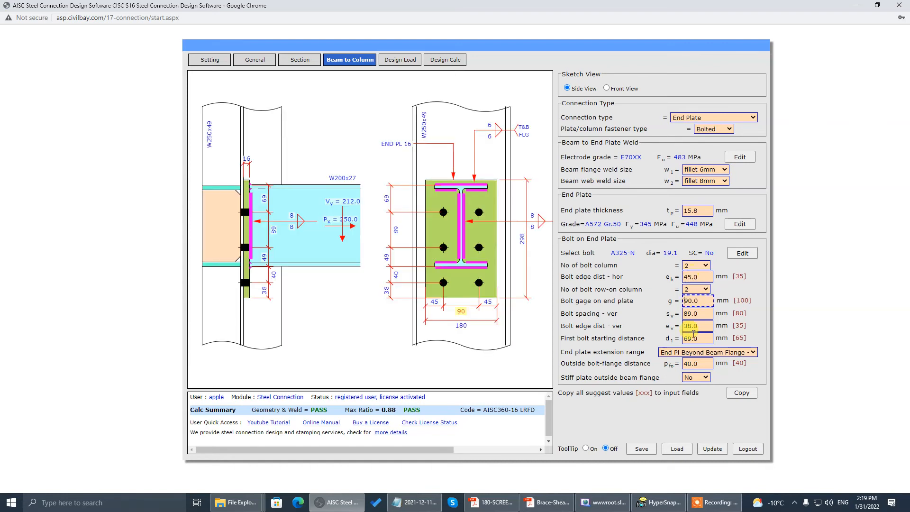
Step: Set Stiff plate outside beam flange to Yes for the end plate connection
click(700, 377)
click(700, 377)
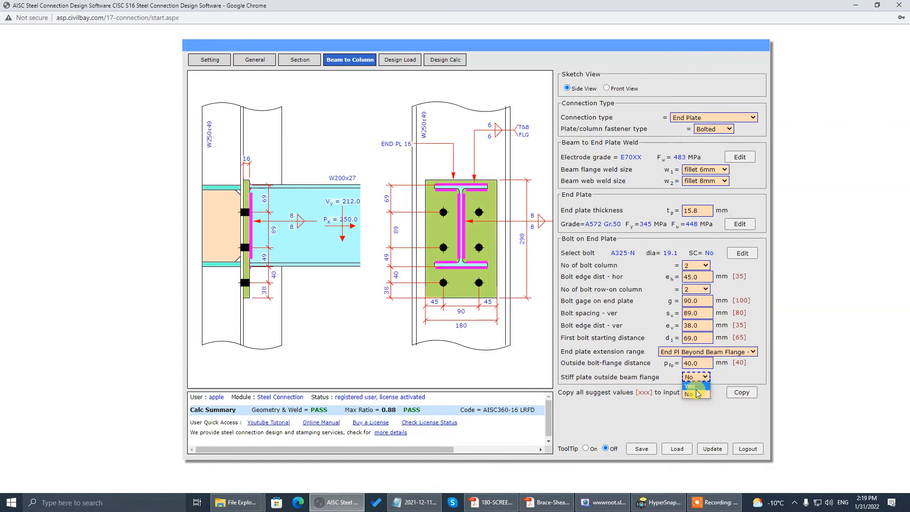
click(696, 393)
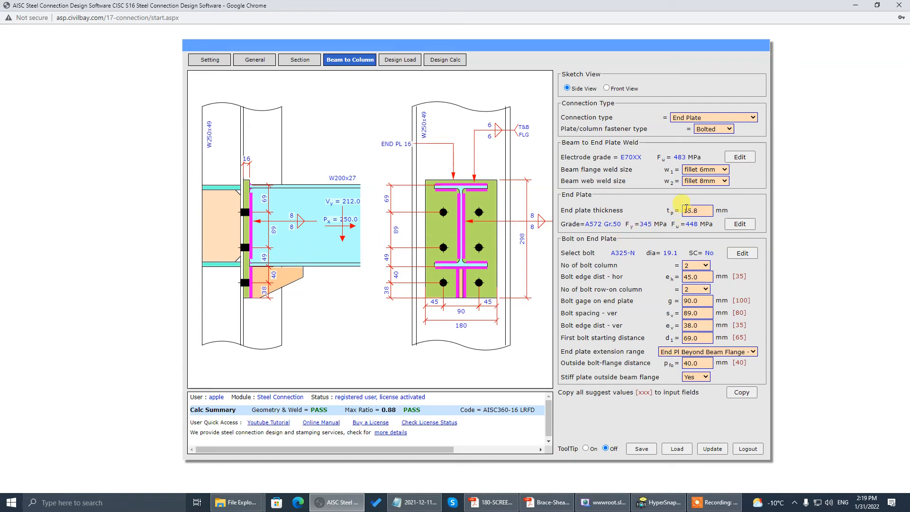
Step: Review the end plate thickness and each bolt layout field, from bolt columns and gage to outside bolt-flange distance, against the sketch
click(686, 209)
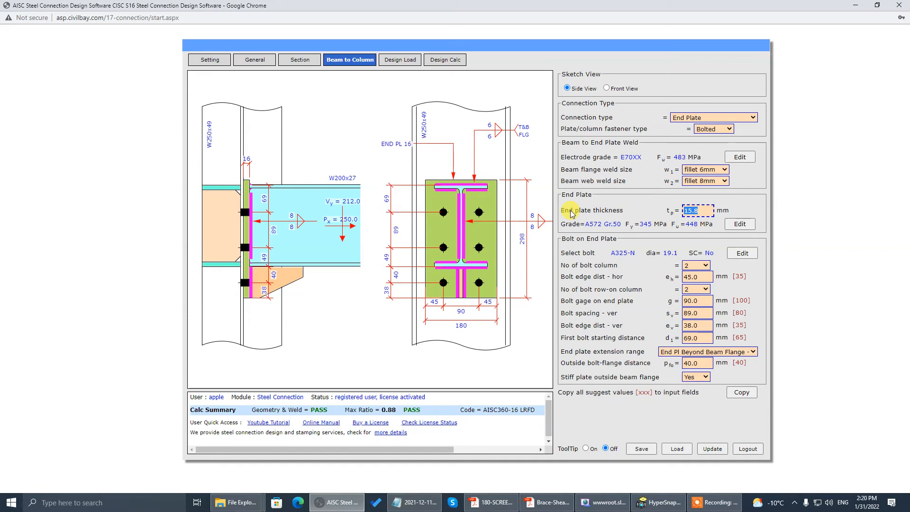
click(619, 246)
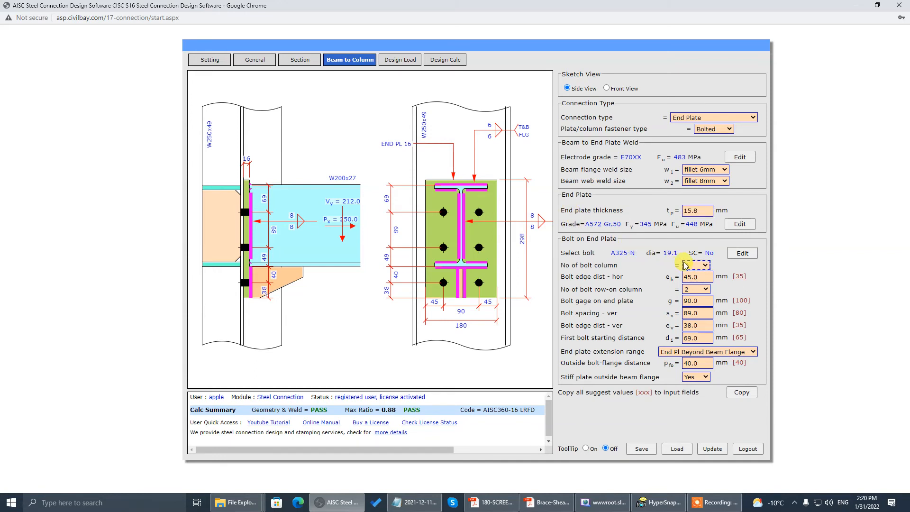
click(698, 276)
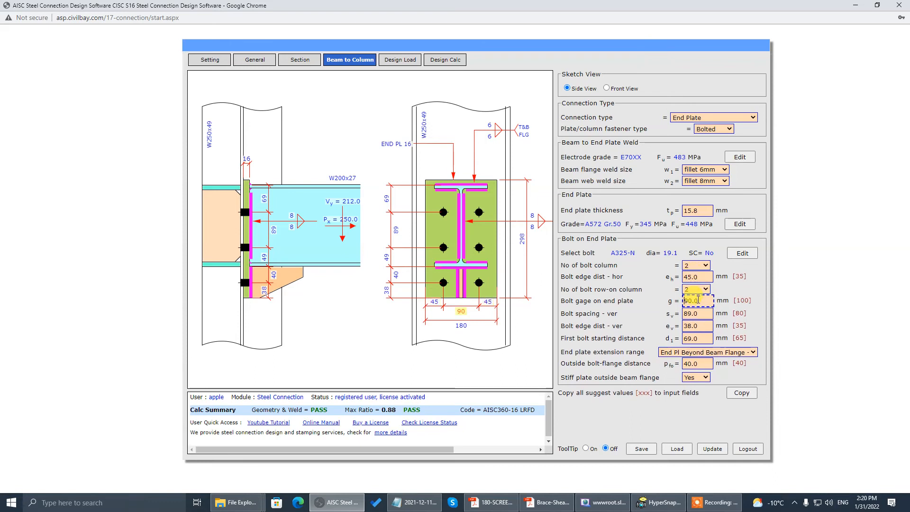
click(698, 313)
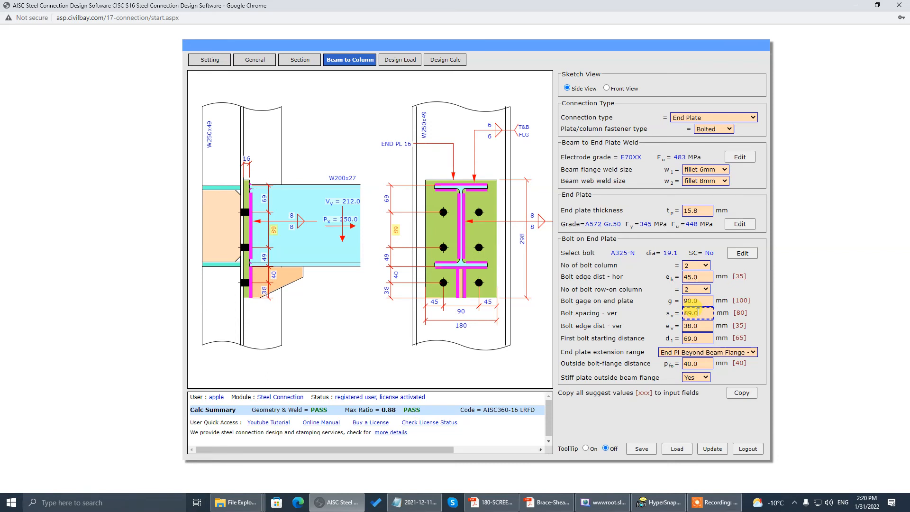
click(700, 326)
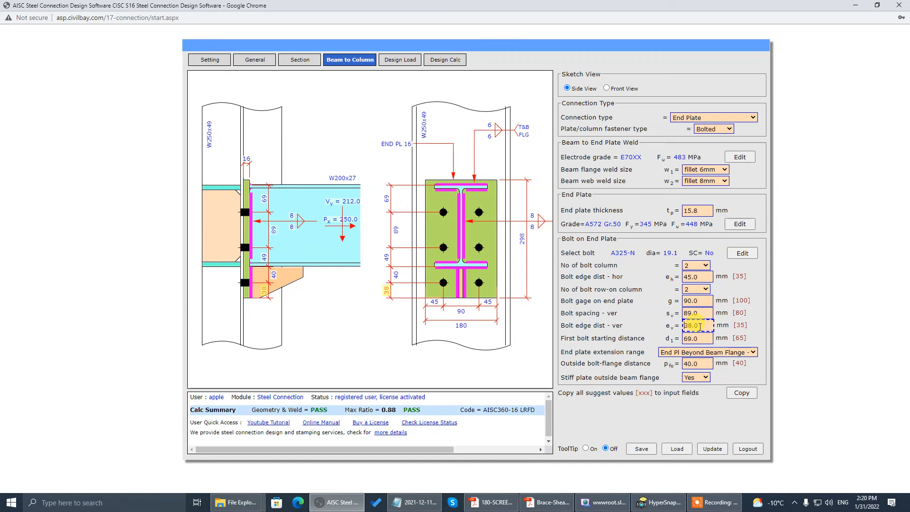
click(699, 338)
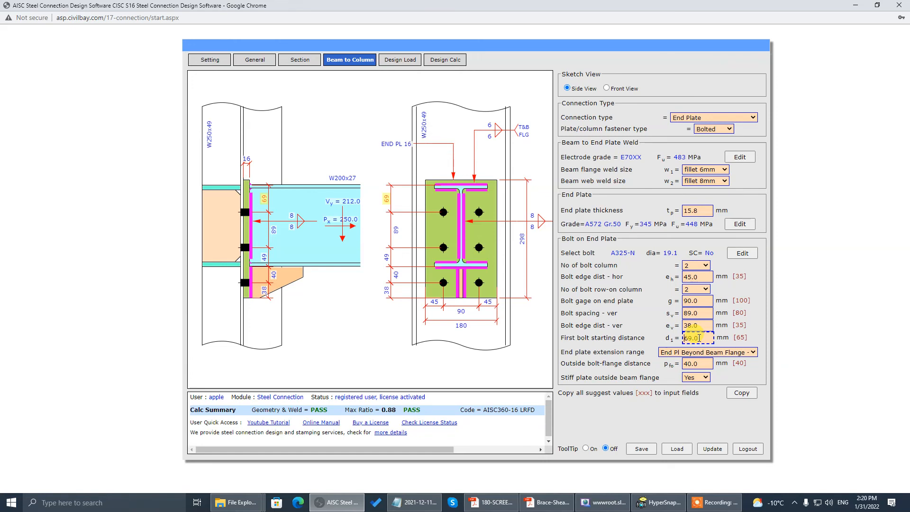
click(698, 353)
click(696, 364)
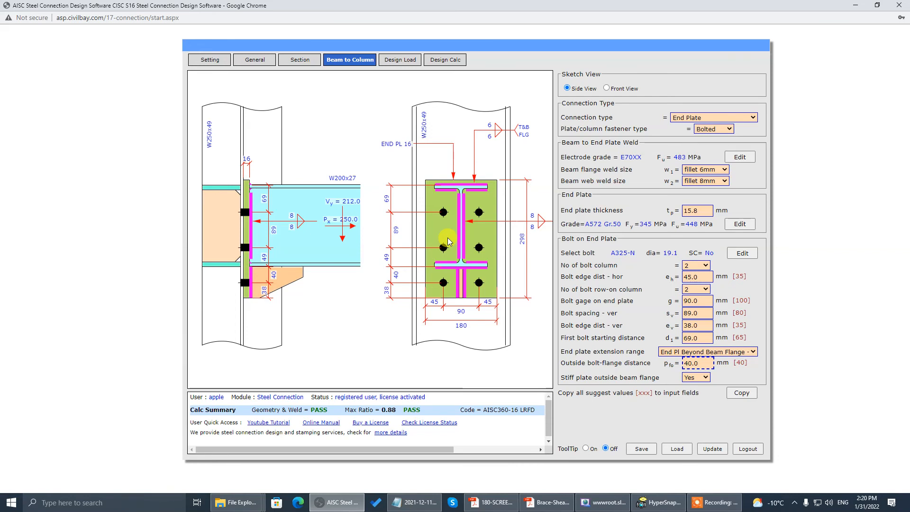
Step: Check the W200x27 beam loads in Brace-Shear.pdf in Adobe Acrobat, set the strong-axis beam end shear to 123 kN, and update the calculation
click(402, 64)
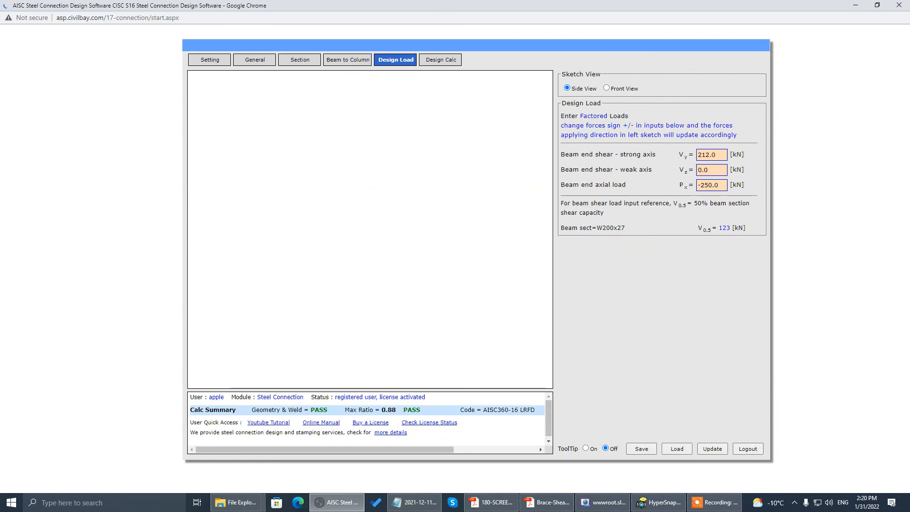
key(alt+Tab)
click(604, 90)
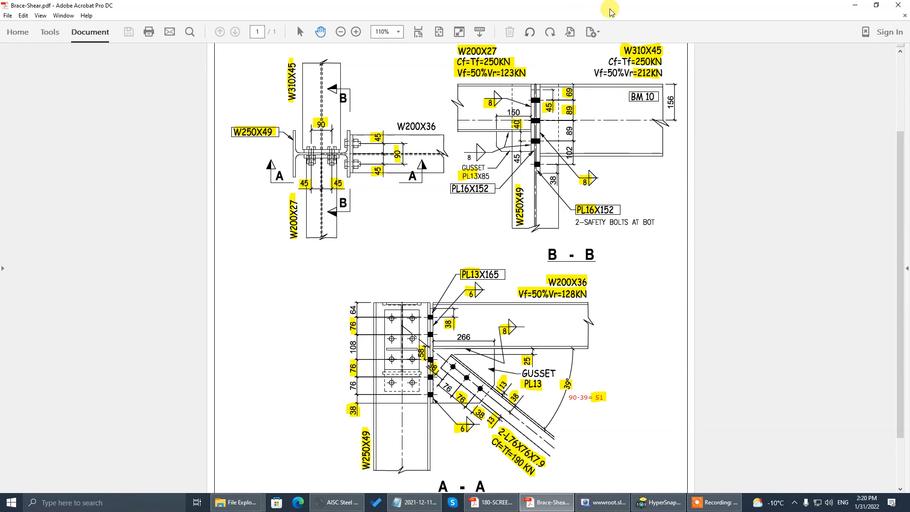
key(alt+Tab)
click(701, 153)
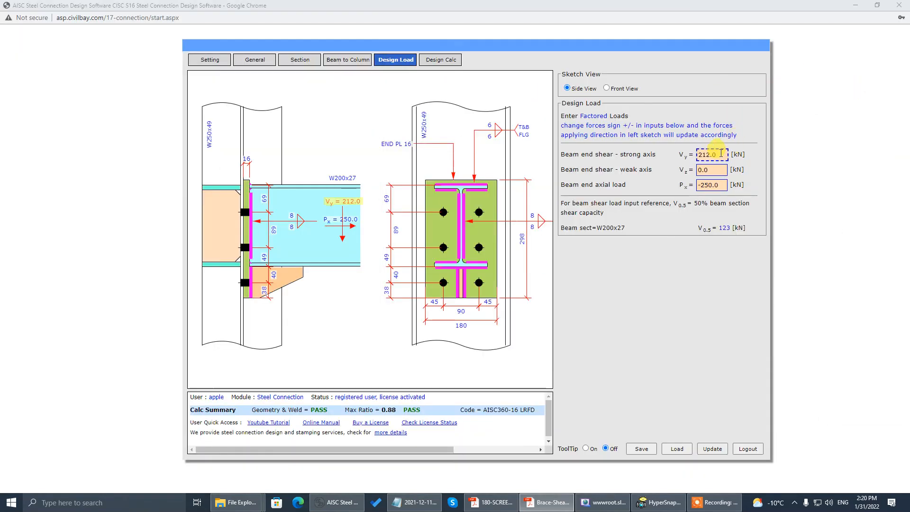
double_click(700, 154)
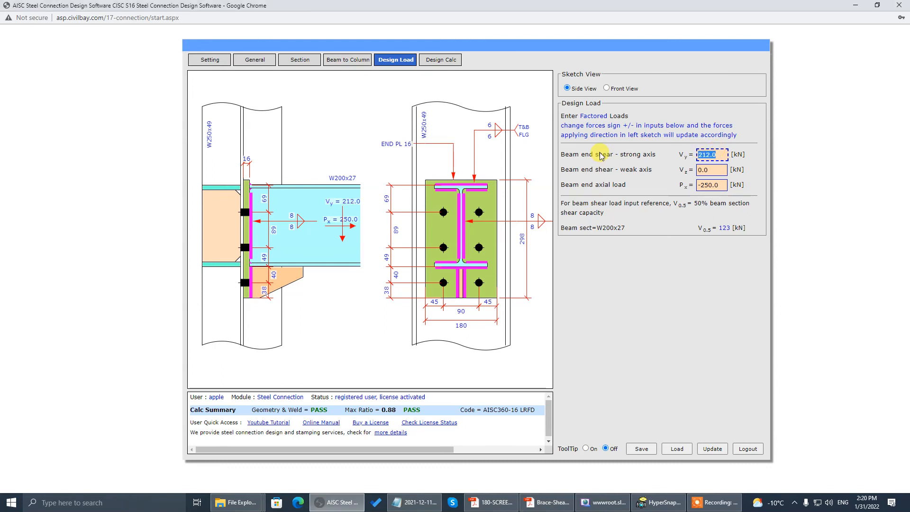
text(123)
click(641, 156)
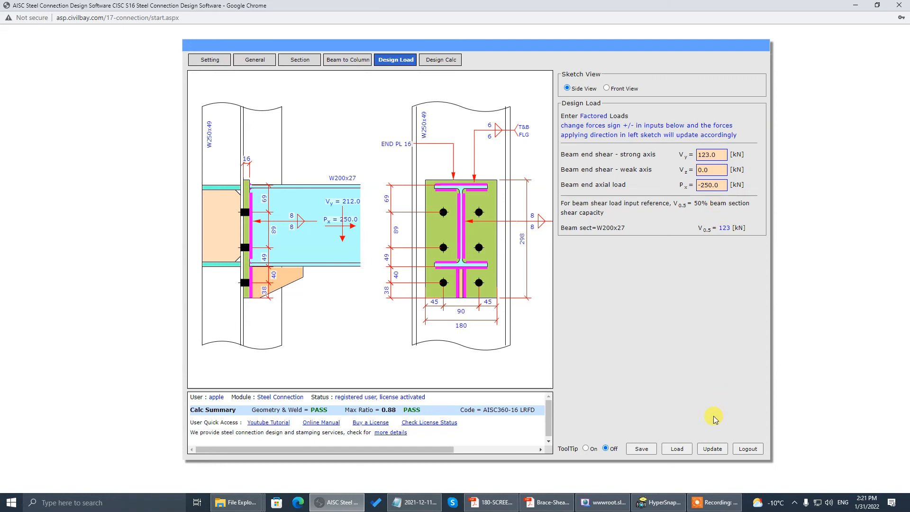
click(712, 449)
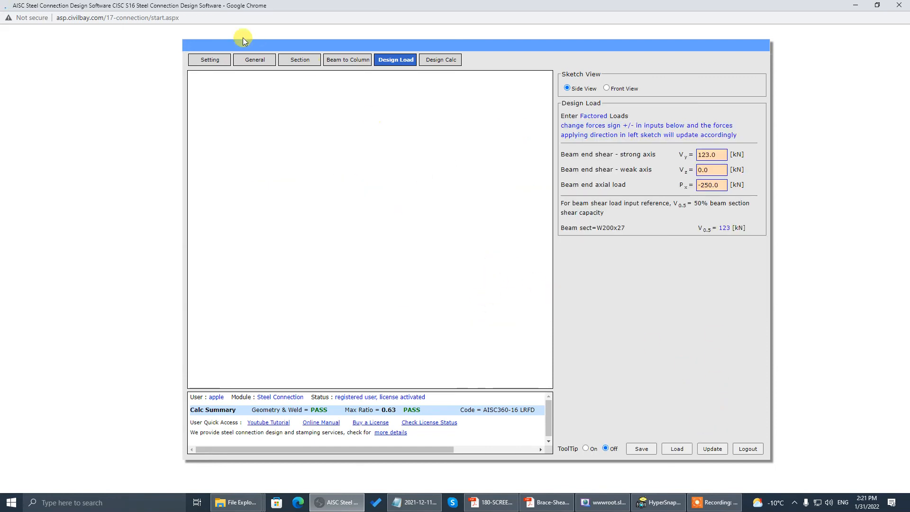
Step: Switch Provide stiffener plate at column web to No to compare the calculation summary, and restore it to Yes
click(251, 61)
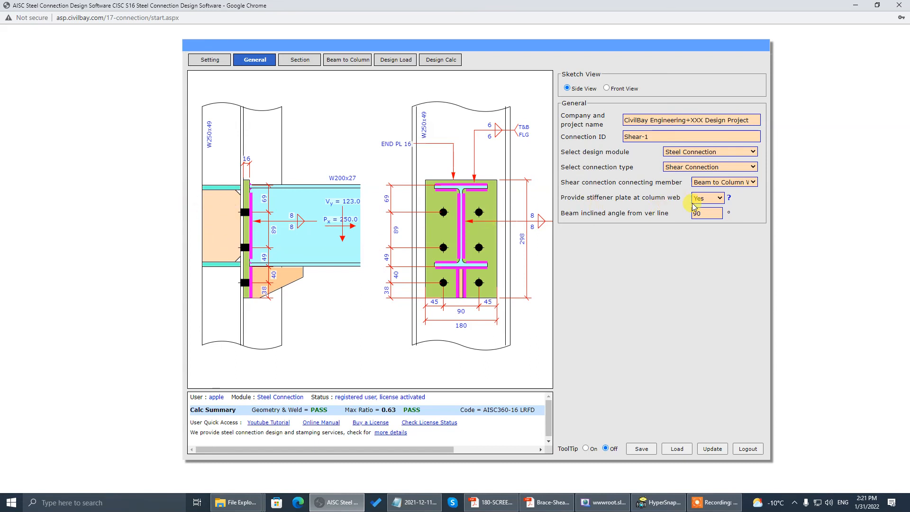
click(707, 198)
click(710, 213)
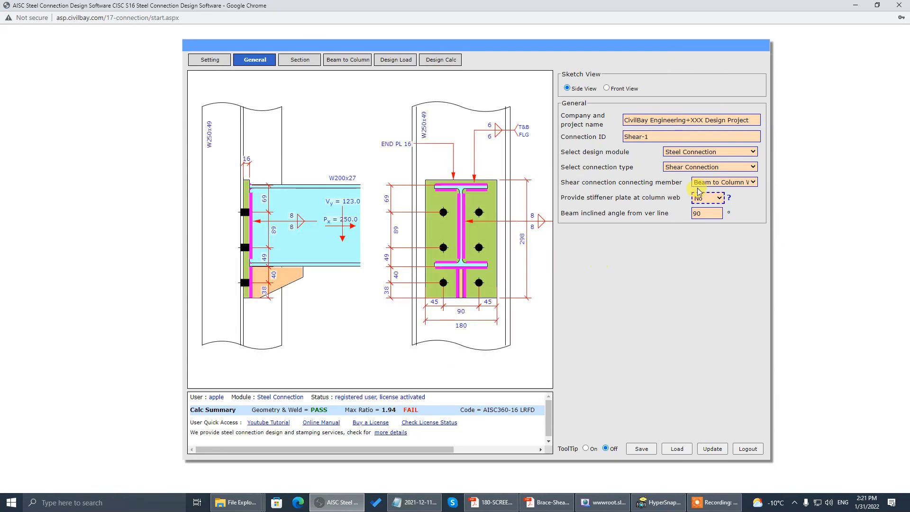
click(720, 199)
click(717, 210)
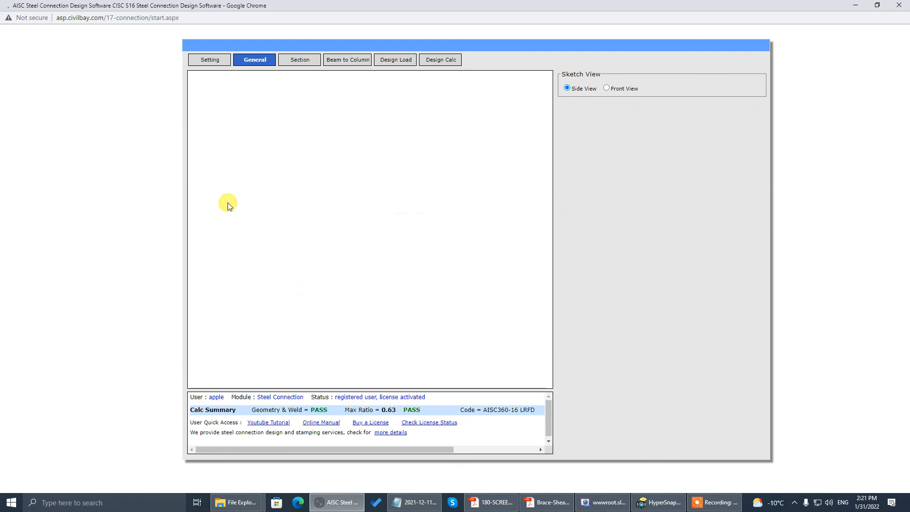
Step: Compare section B-B of Brace-Shear.pdf in Adobe Acrobat with the modelled W200x27 connection sketch, examining the column web, bolts and gusset
key(alt+Tab)
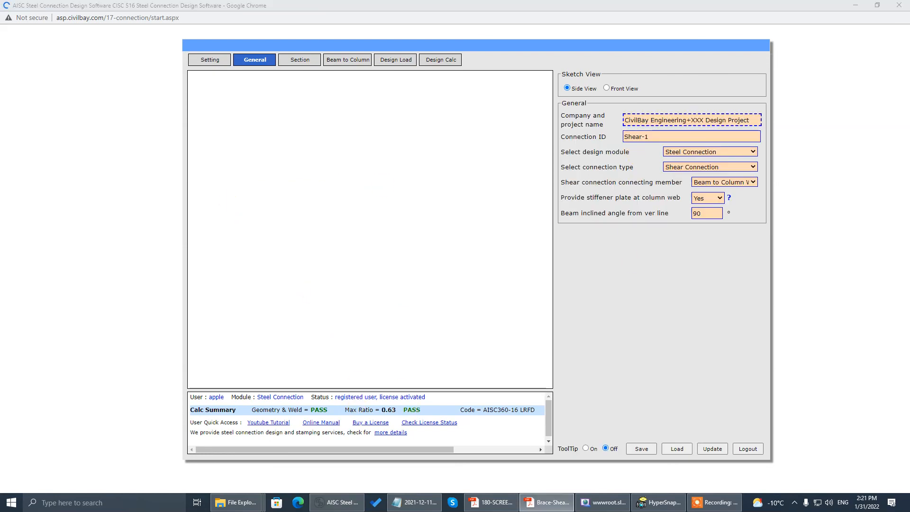
mouse_move(825, 59)
mouse_down()
mouse_move(724, 101)
mouse_move(656, 77)
mouse_up()
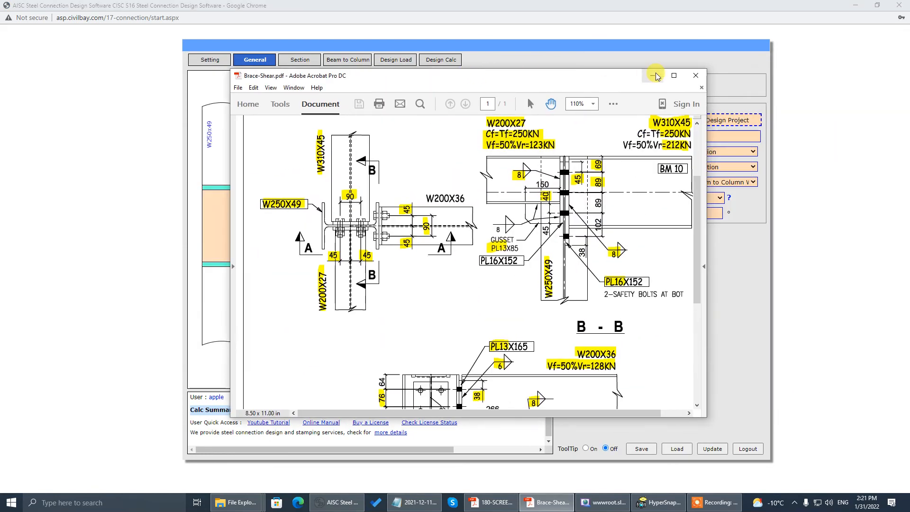
click(675, 75)
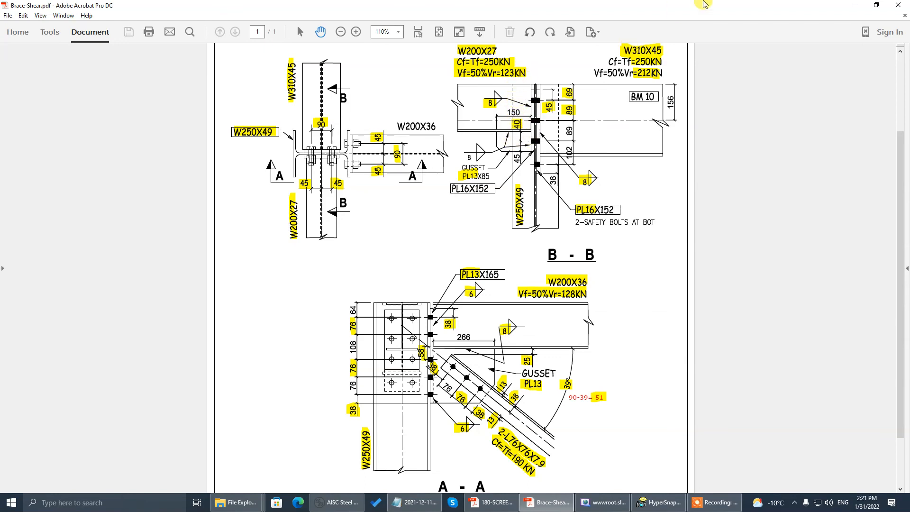
key(alt+Tab)
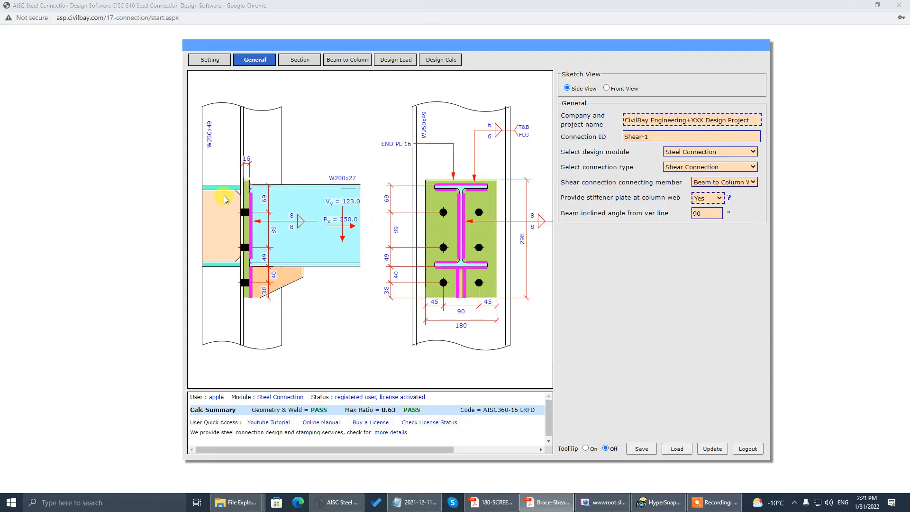
click(624, 257)
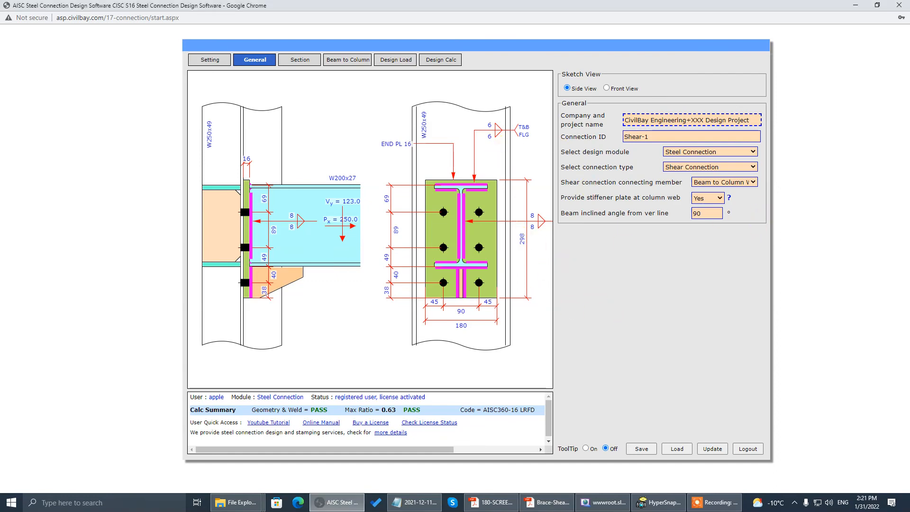
key(alt+Tab)
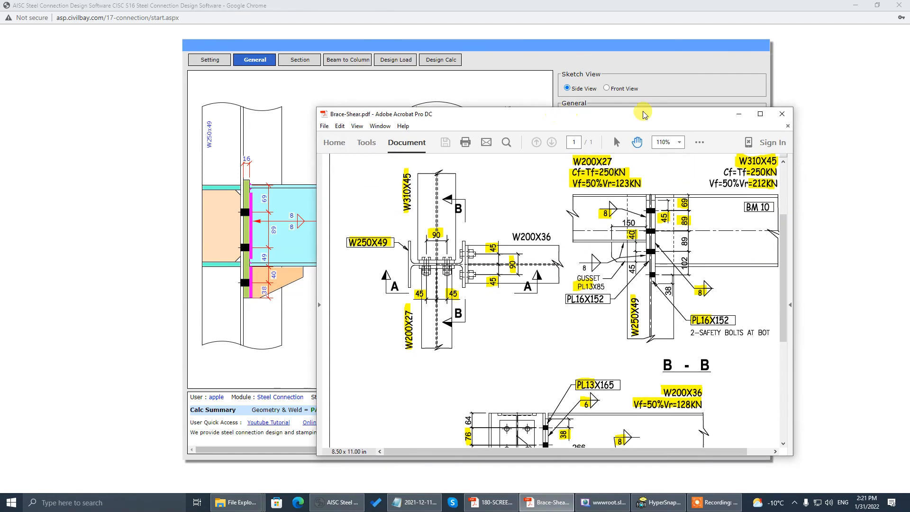
click(763, 113)
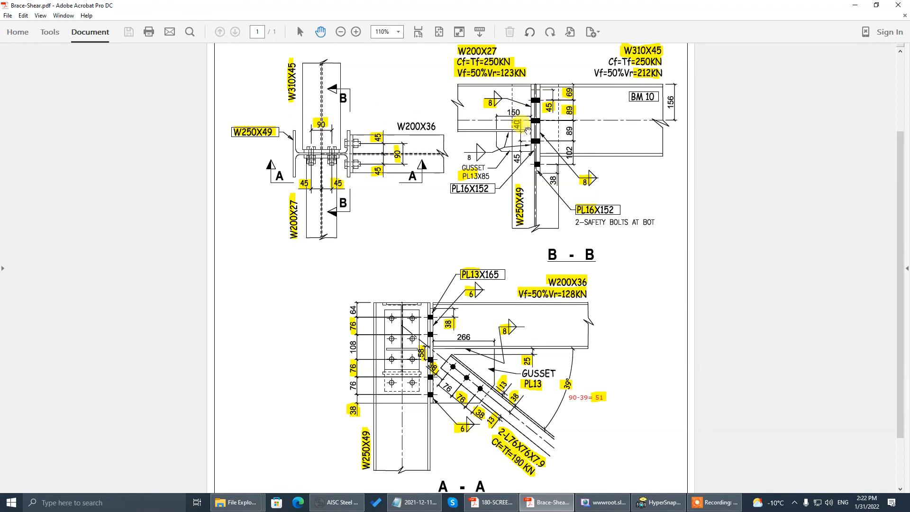
double_click(569, 11)
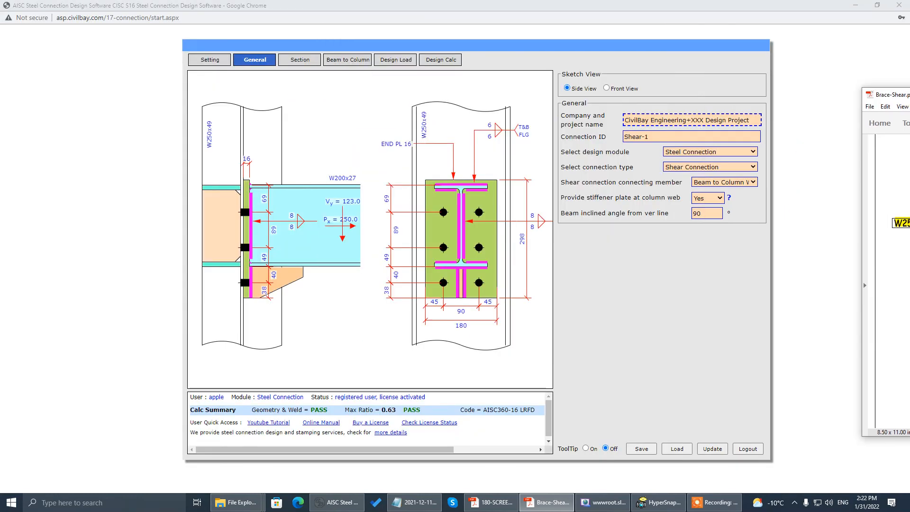
click(618, 219)
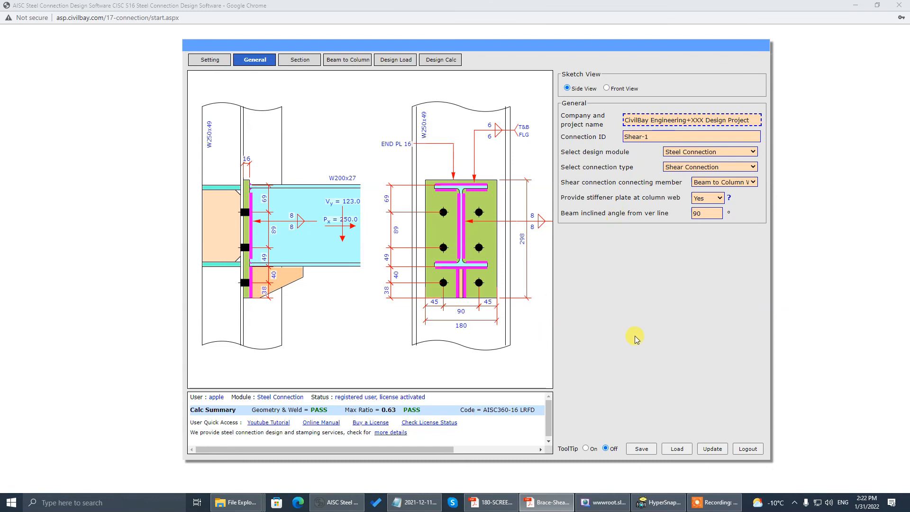